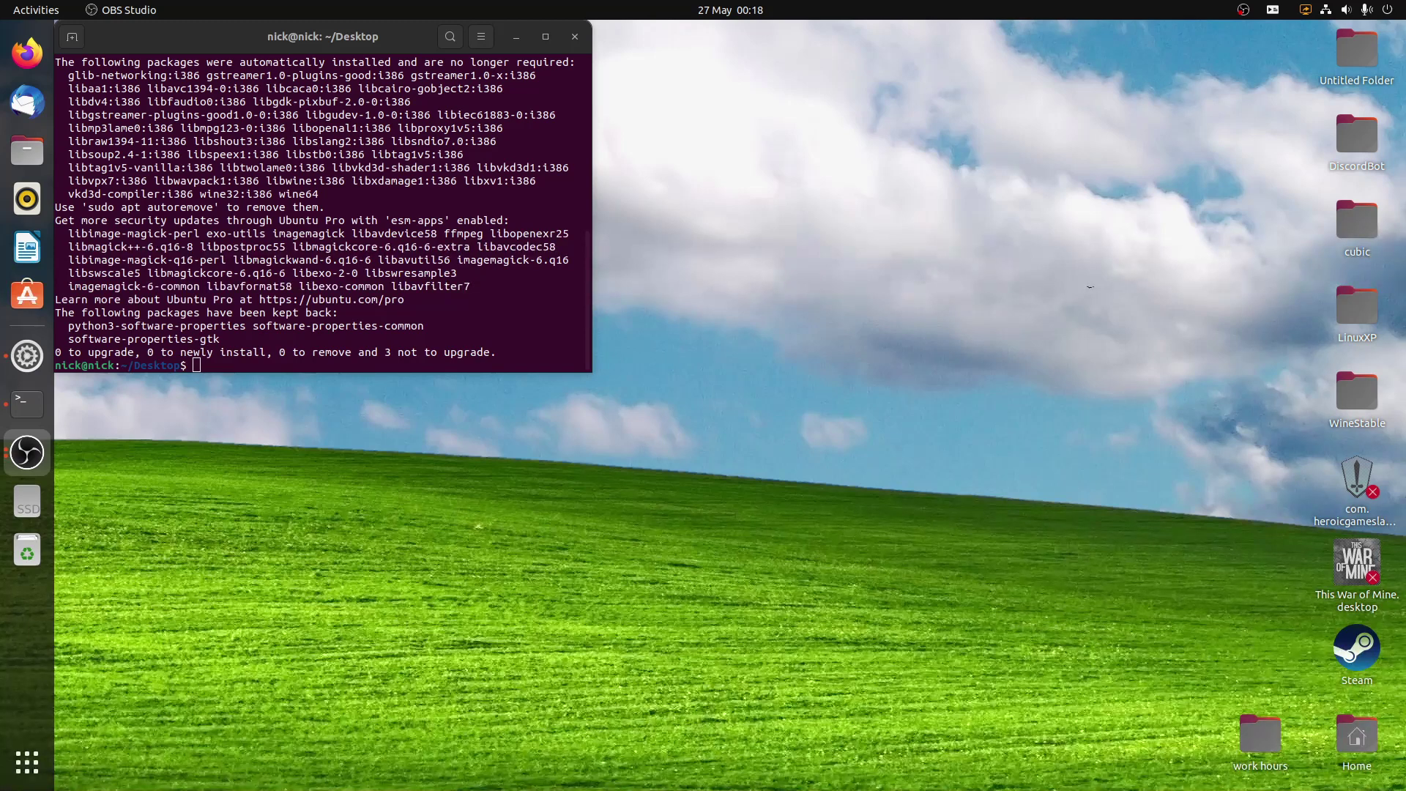
{"action": "left_click", "coordinate": [518, 699]}
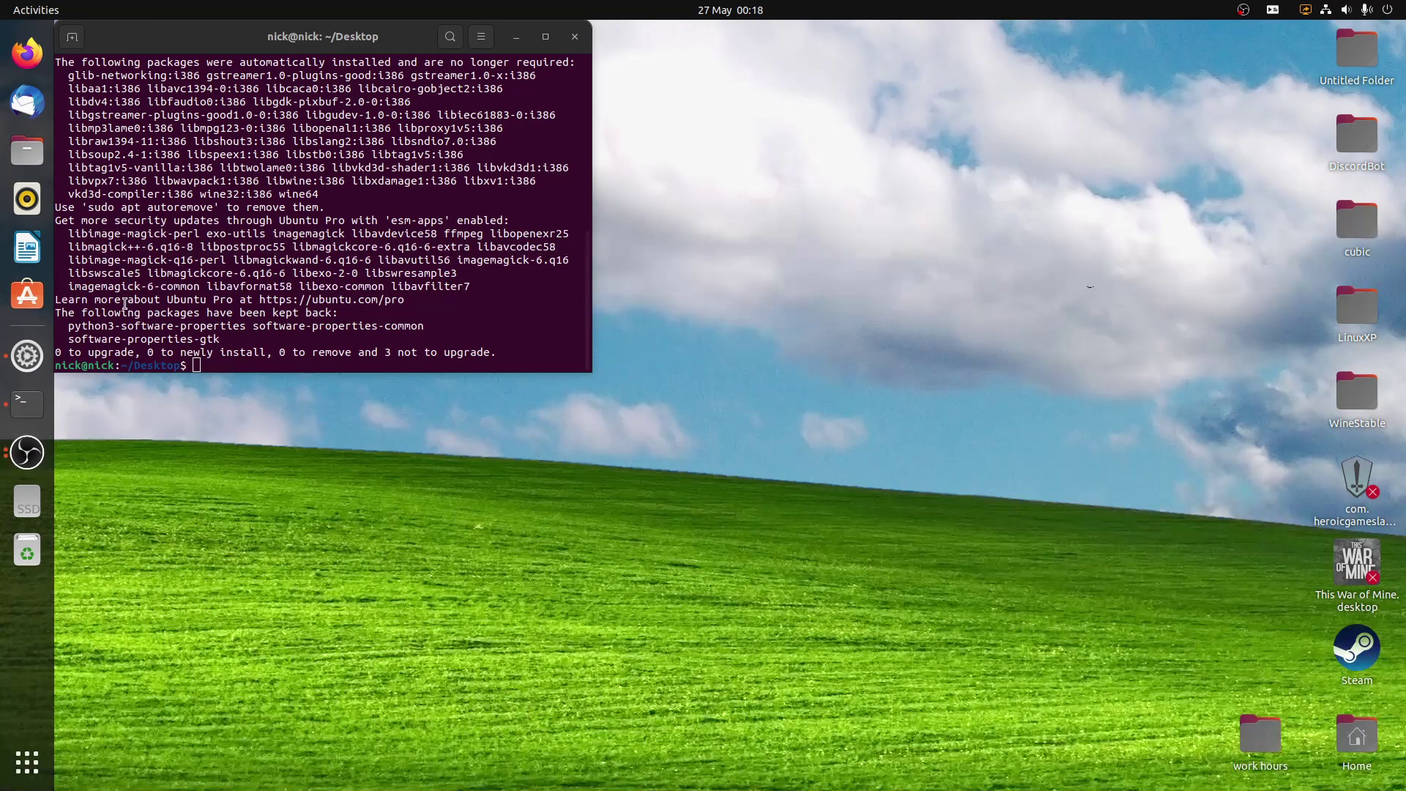
{"action": "left_click", "coordinate": [134, 304]}
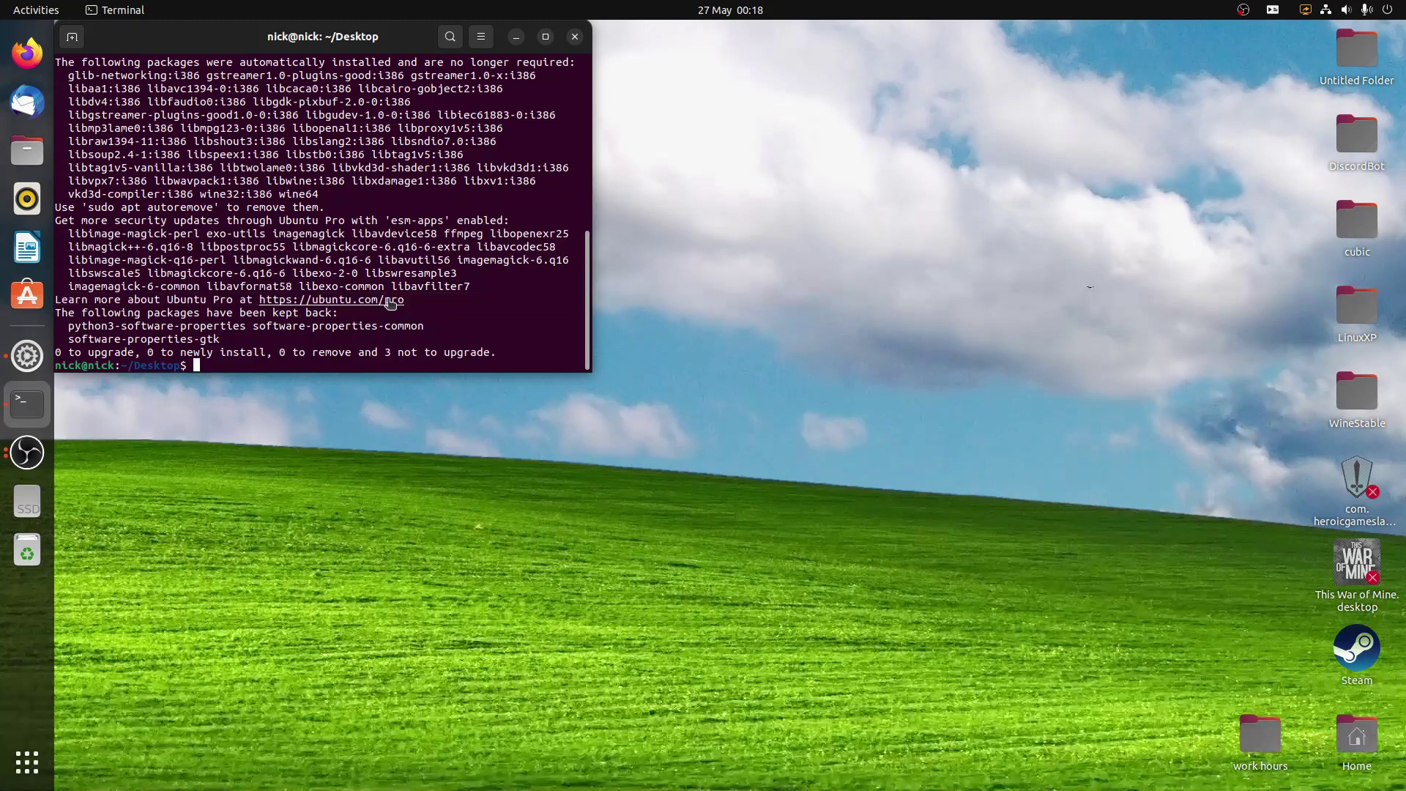
{"action": "left_click", "coordinate": [365, 531]}
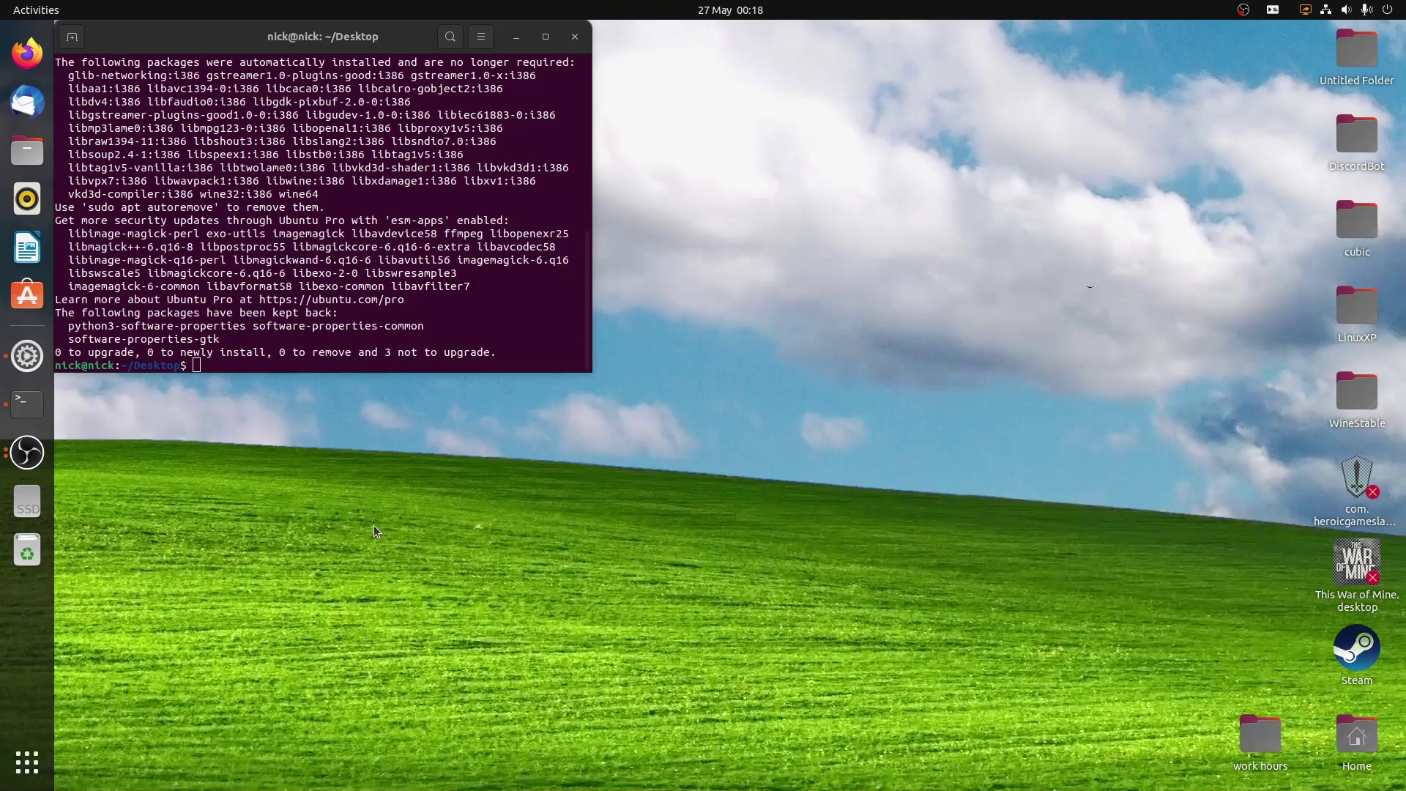
{"action": "left_click", "coordinate": [320, 303]}
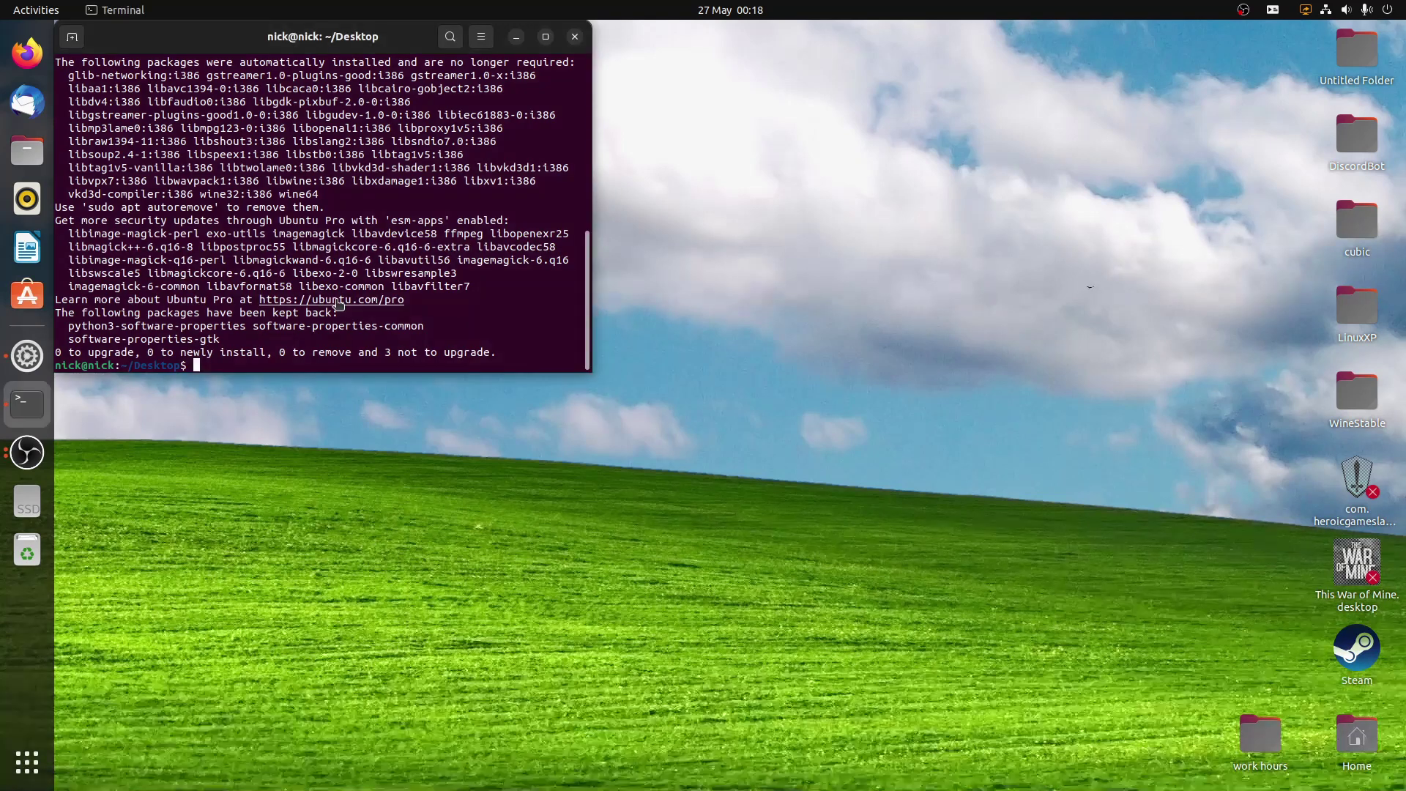
{"action": "left_click", "coordinate": [343, 437]}
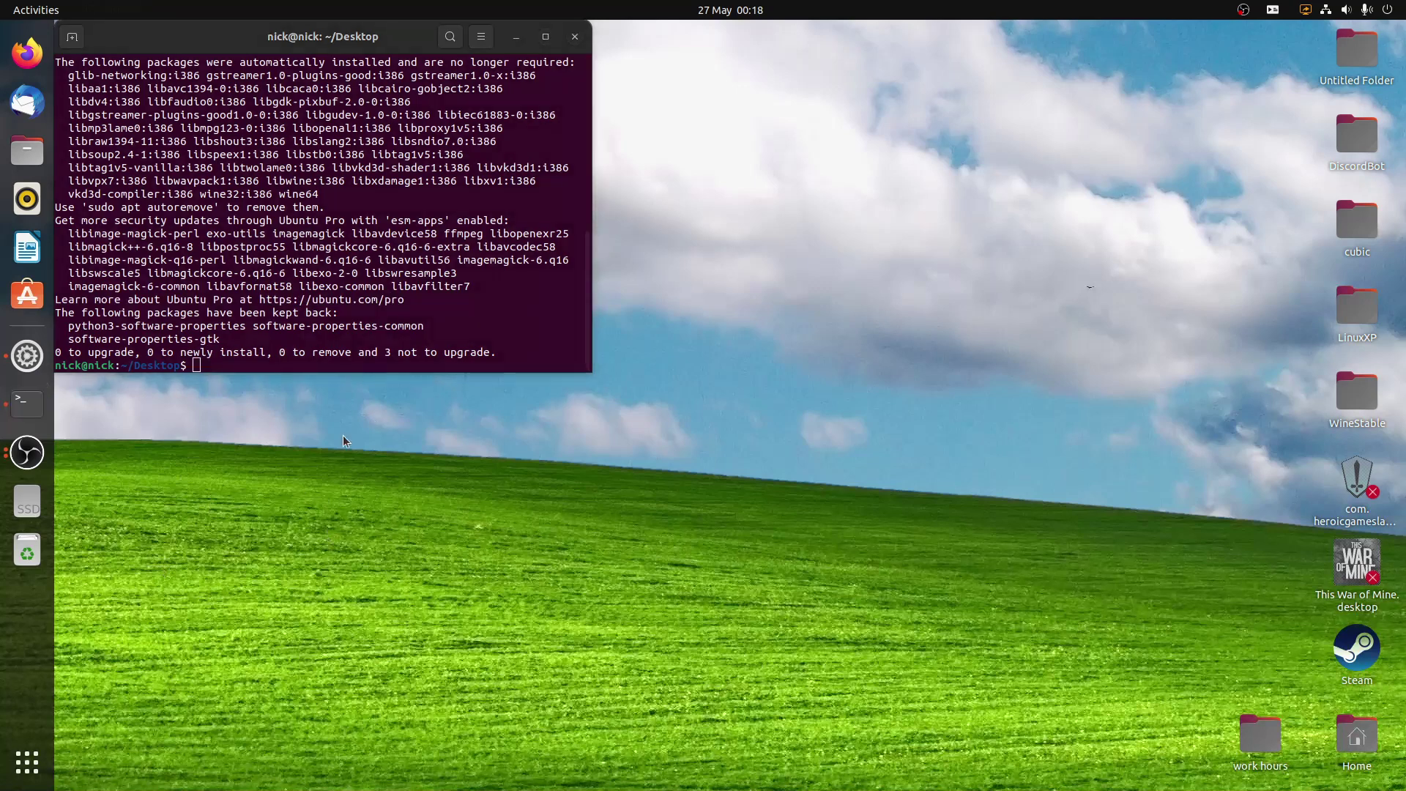
{"action": "right_click", "coordinate": [339, 300]}
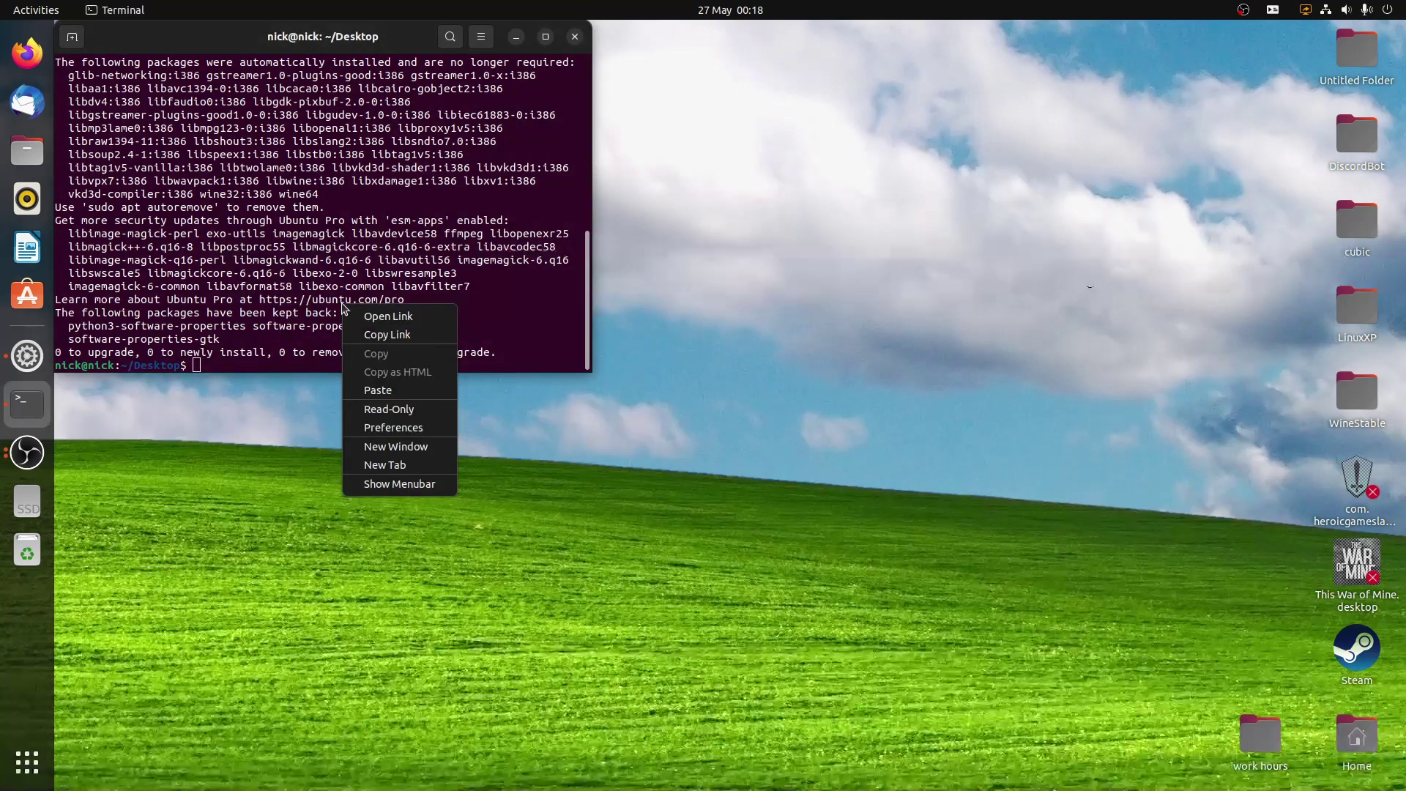
Step: Open the Ubuntu Pro link in Chrome, maximise the window and accept all cookies
{"action": "left_click", "coordinate": [367, 321]}
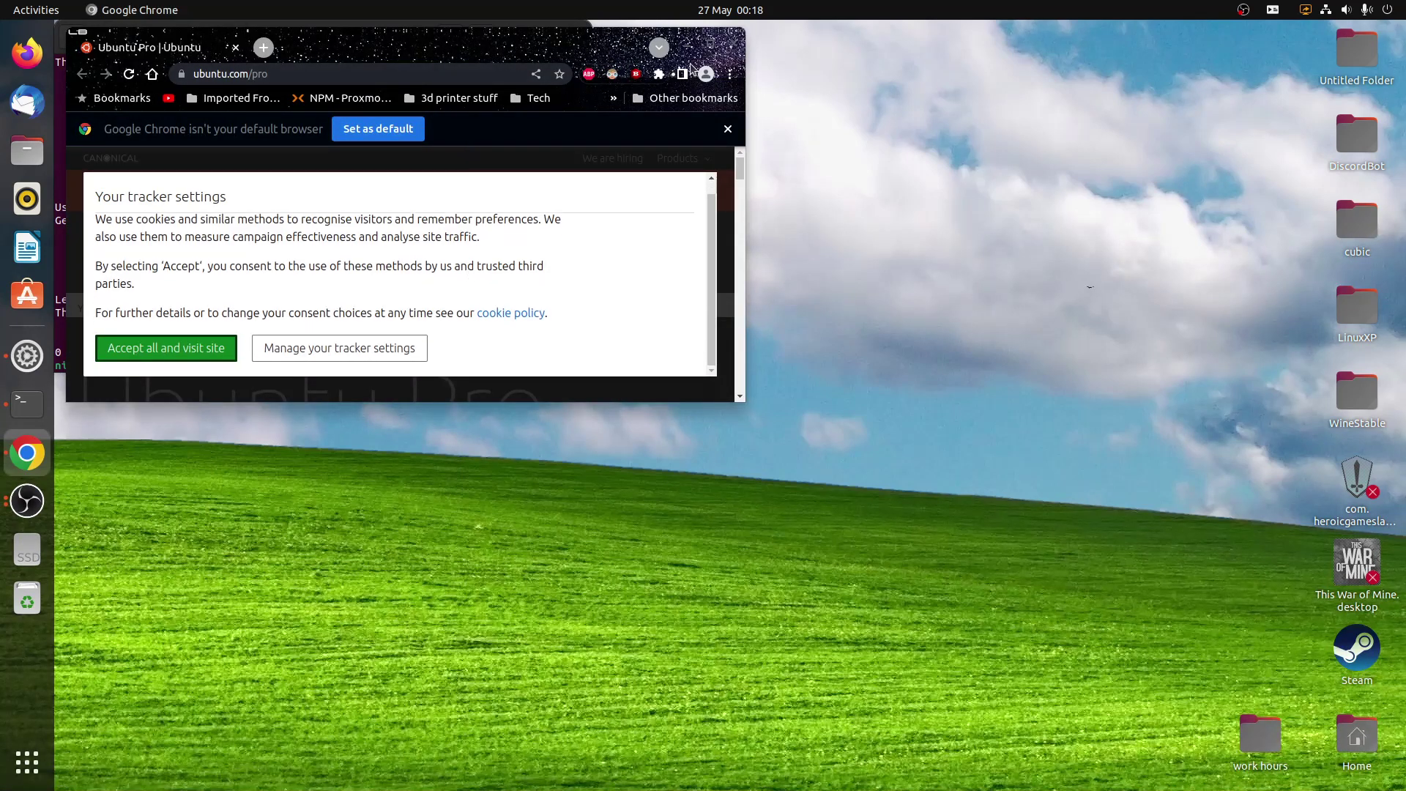
{"action": "double_click", "coordinate": [706, 48]}
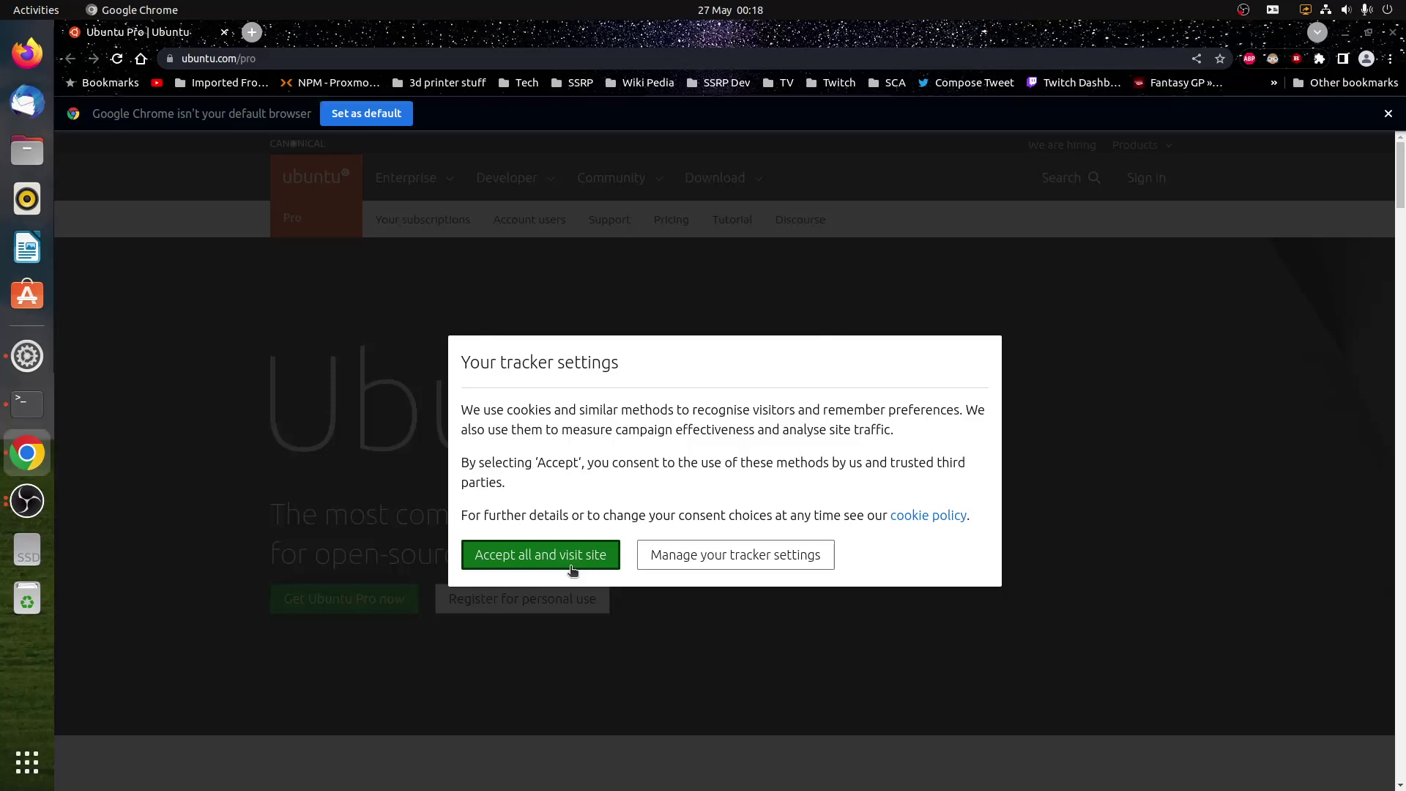
{"action": "left_click", "coordinate": [514, 551]}
Step: Scroll the ubuntu.com/pro page and highlight the LTS column's security coverage text
{"action": "scroll", "coordinate": [514, 549], "scroll_direction": "down", "scroll_amount": 5}
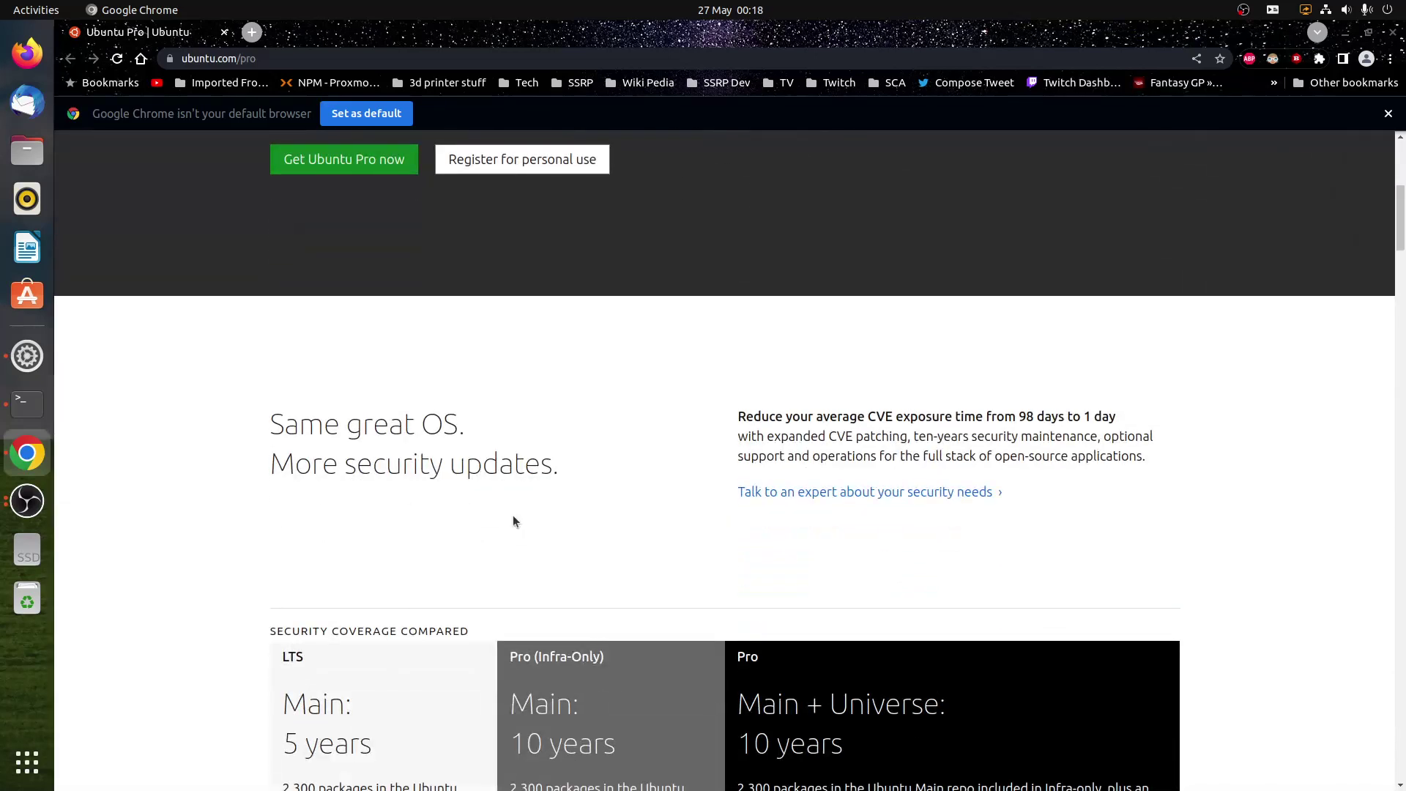
{"action": "scroll", "coordinate": [513, 504], "scroll_direction": "down", "scroll_amount": 1}
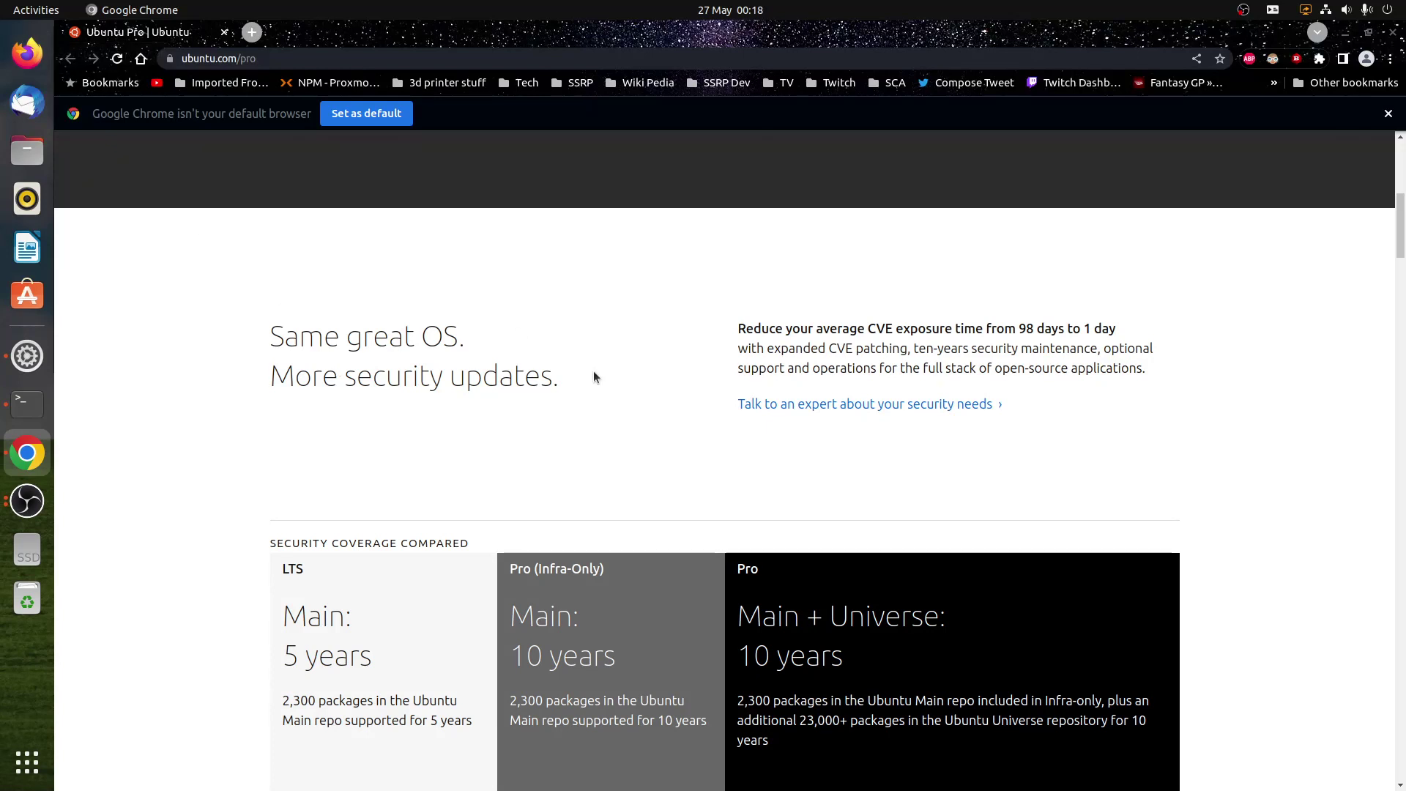
{"action": "scroll", "coordinate": [584, 382], "scroll_direction": "down", "scroll_amount": 6}
{"action": "scroll", "coordinate": [585, 388], "scroll_direction": "down", "scroll_amount": 2}
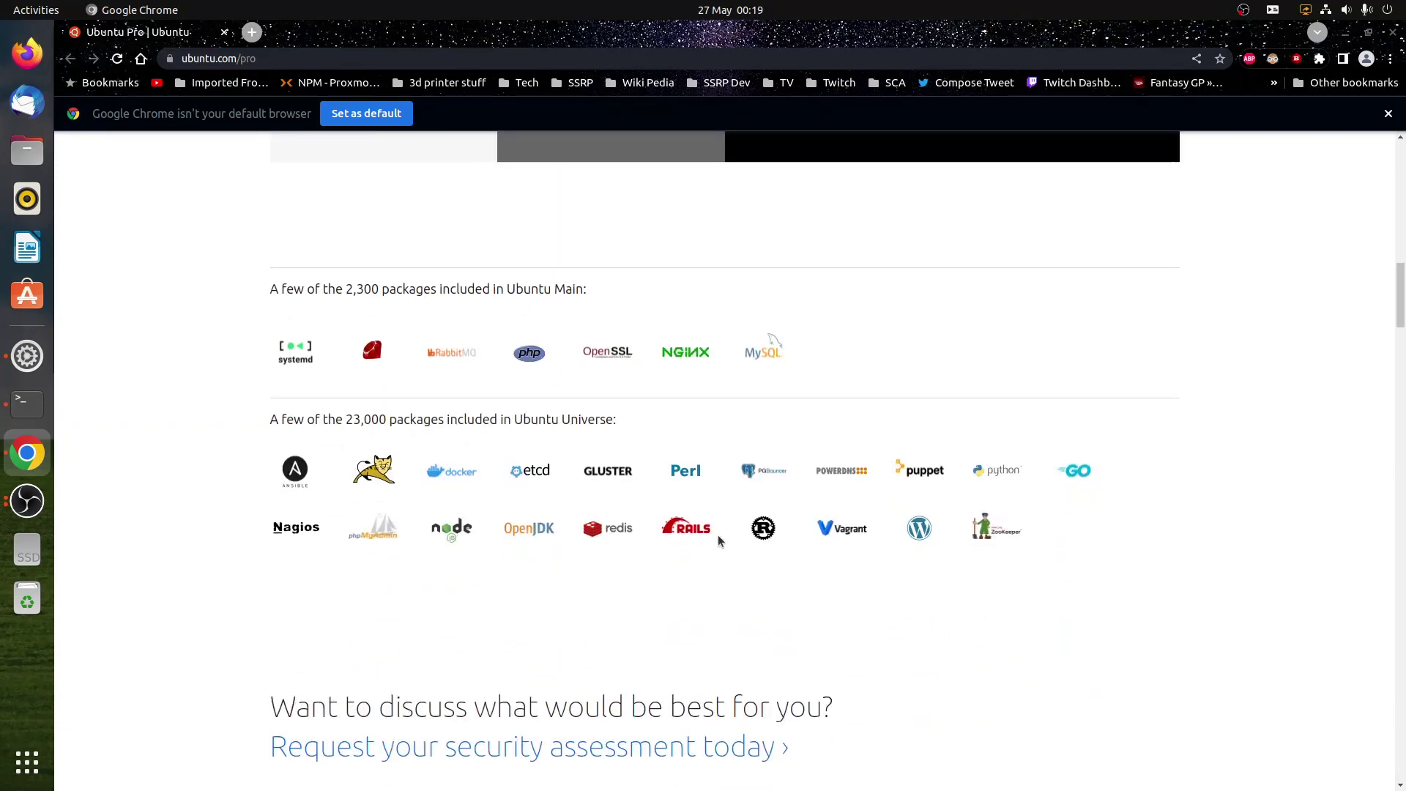
{"action": "scroll", "coordinate": [719, 539], "scroll_direction": "down", "scroll_amount": 5}
{"action": "scroll", "coordinate": [718, 539], "scroll_direction": "up", "scroll_amount": 5}
{"action": "scroll", "coordinate": [358, 460], "scroll_direction": "down", "scroll_amount": 1}
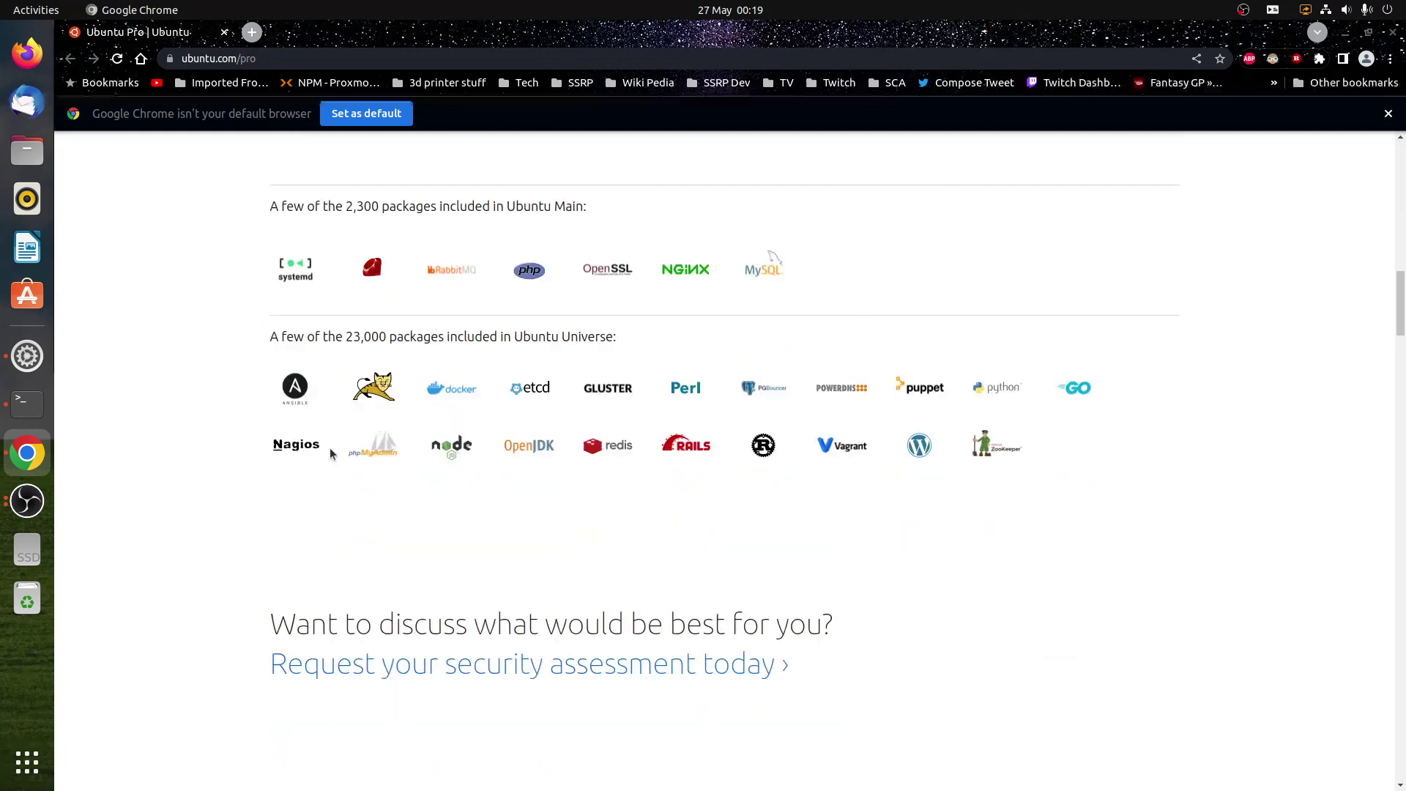
{"action": "scroll", "coordinate": [330, 447], "scroll_direction": "up", "scroll_amount": 10}
{"action": "scroll", "coordinate": [322, 450], "scroll_direction": "down", "scroll_amount": 1}
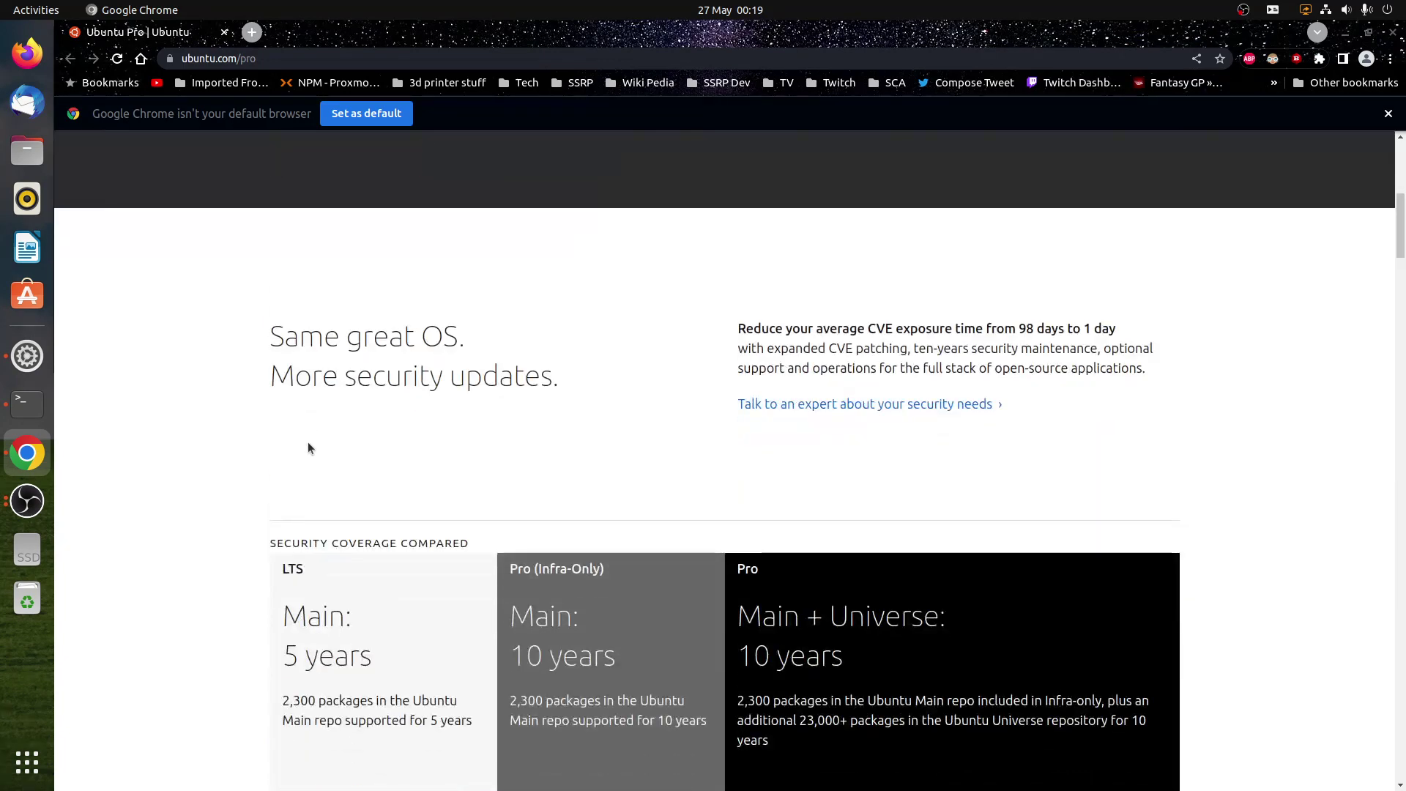
{"action": "scroll", "coordinate": [308, 445], "scroll_direction": "up", "scroll_amount": 5}
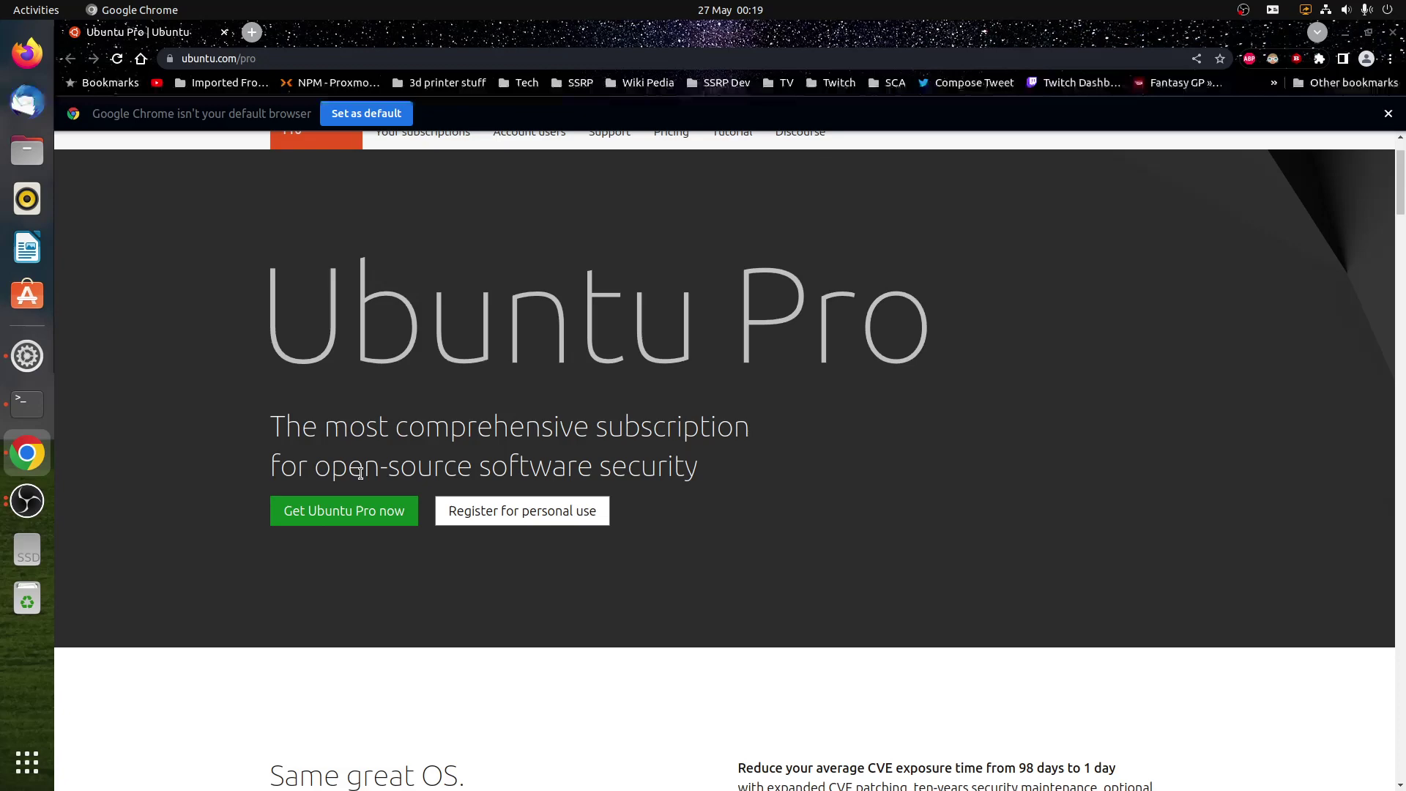
{"action": "scroll", "coordinate": [378, 462], "scroll_direction": "down", "scroll_amount": 10}
{"action": "scroll", "coordinate": [378, 455], "scroll_direction": "up", "scroll_amount": 1}
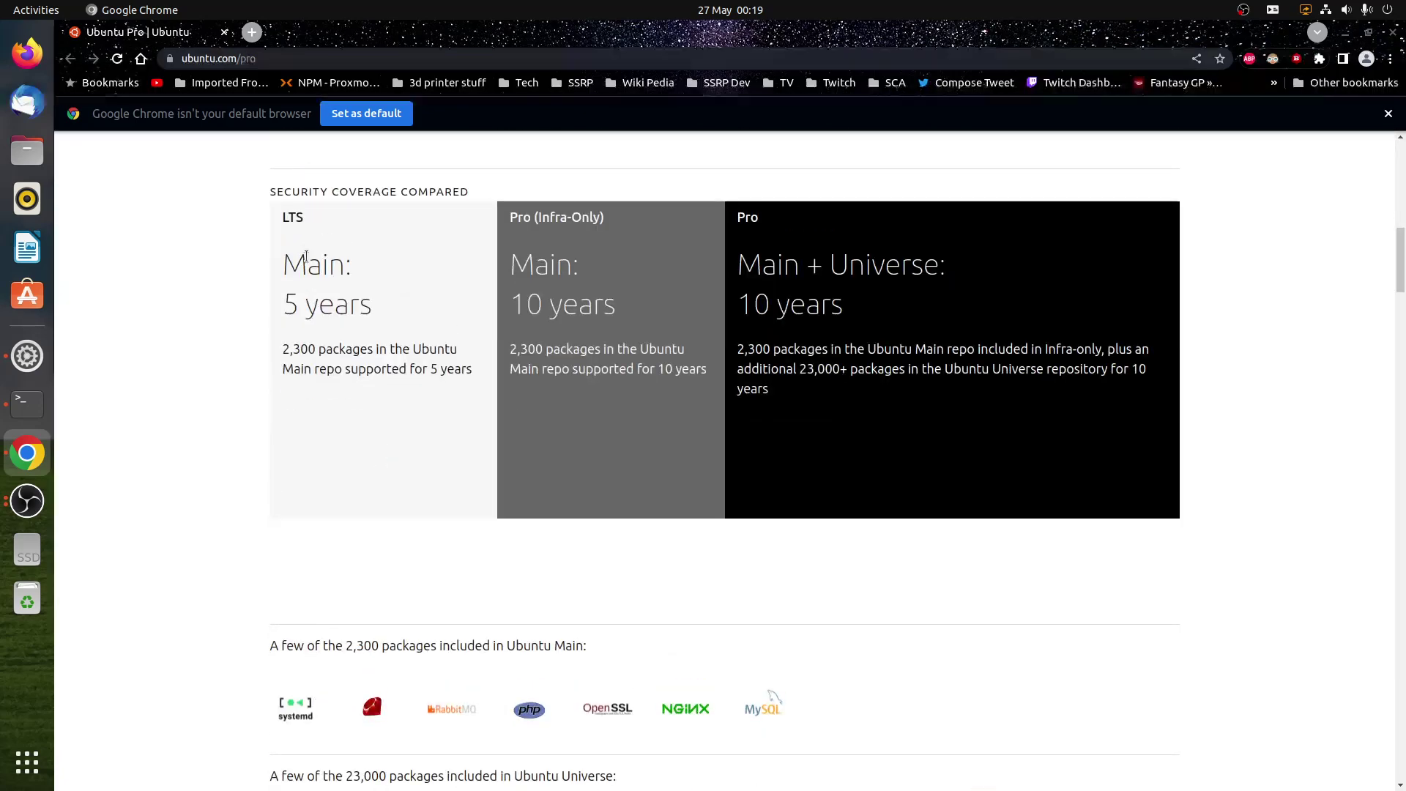
{"action": "left_click_drag", "start_coordinate": [272, 216], "coordinate": [475, 395]}
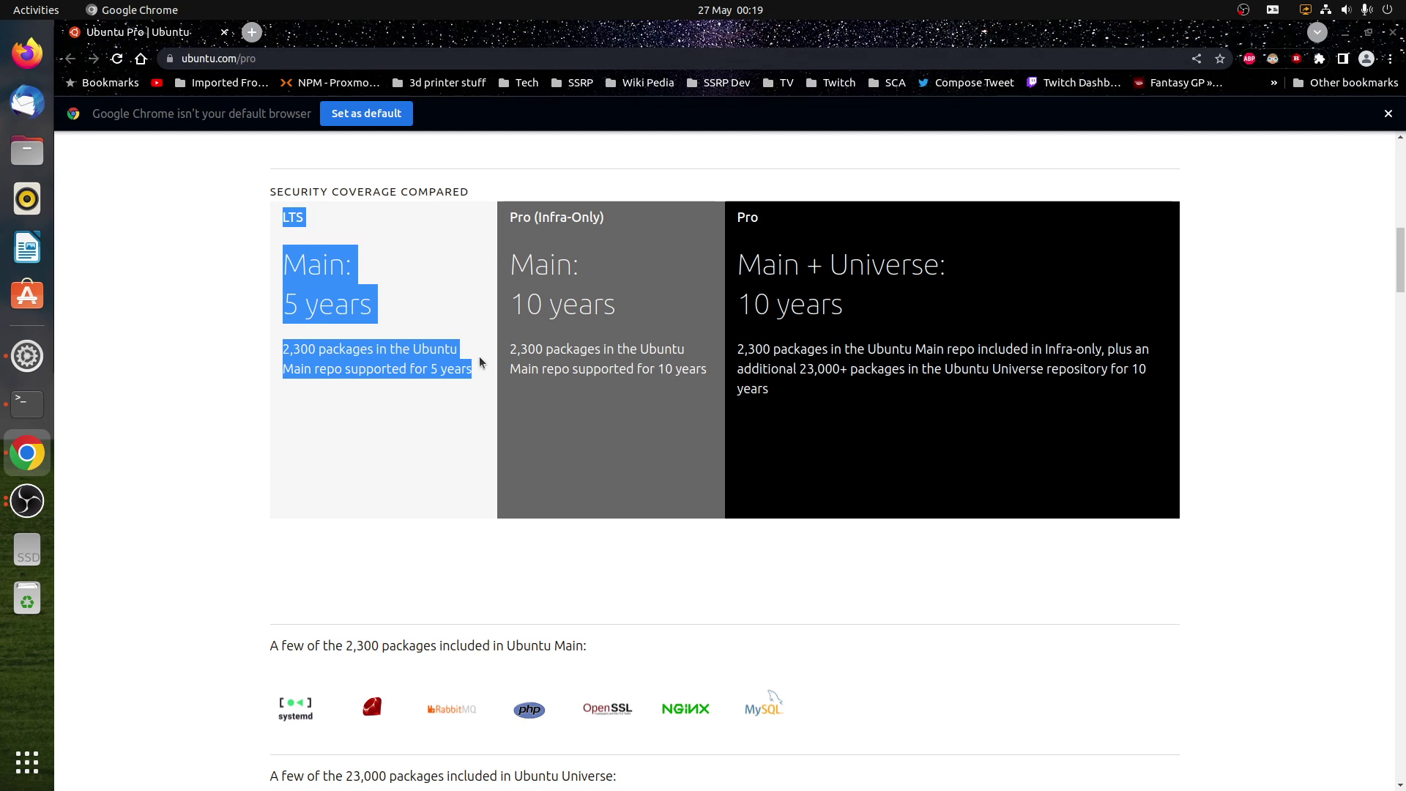
{"action": "left_click", "coordinate": [479, 357]}
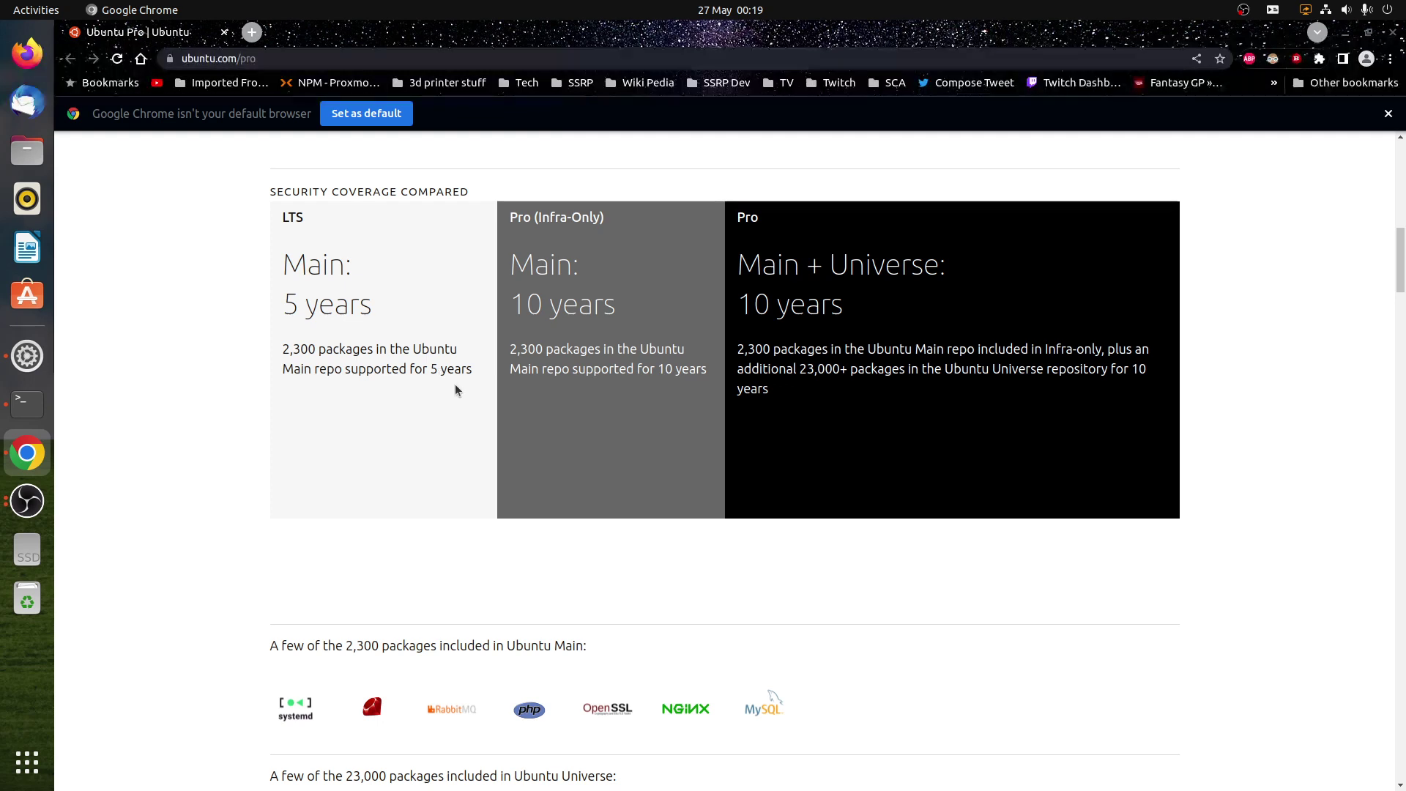
{"action": "scroll", "coordinate": [453, 386], "scroll_direction": "down", "scroll_amount": 3}
{"action": "scroll", "coordinate": [453, 390], "scroll_direction": "down", "scroll_amount": 9}
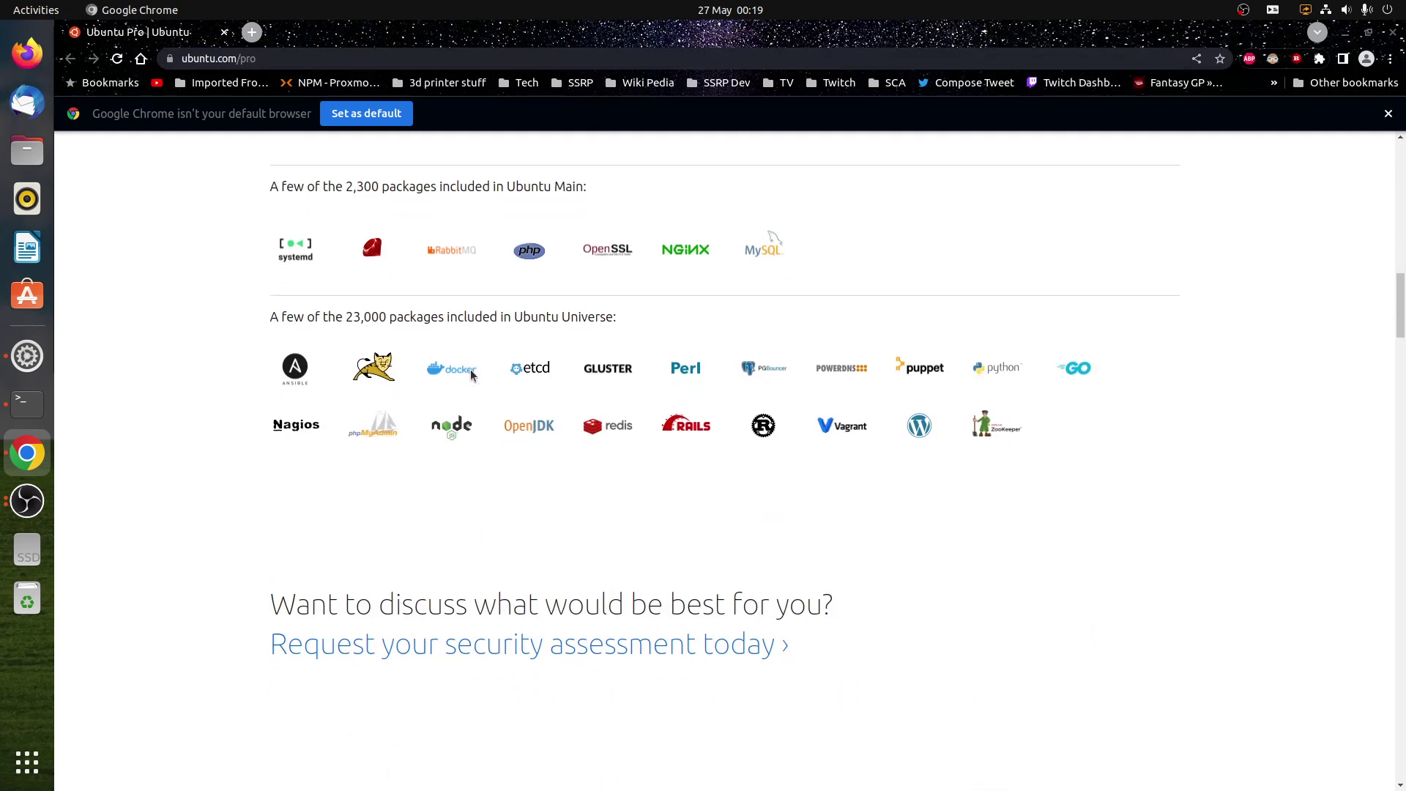
{"action": "scroll", "coordinate": [514, 406], "scroll_direction": "up", "scroll_amount": 4}
{"action": "scroll", "coordinate": [498, 404], "scroll_direction": "down", "scroll_amount": 8}
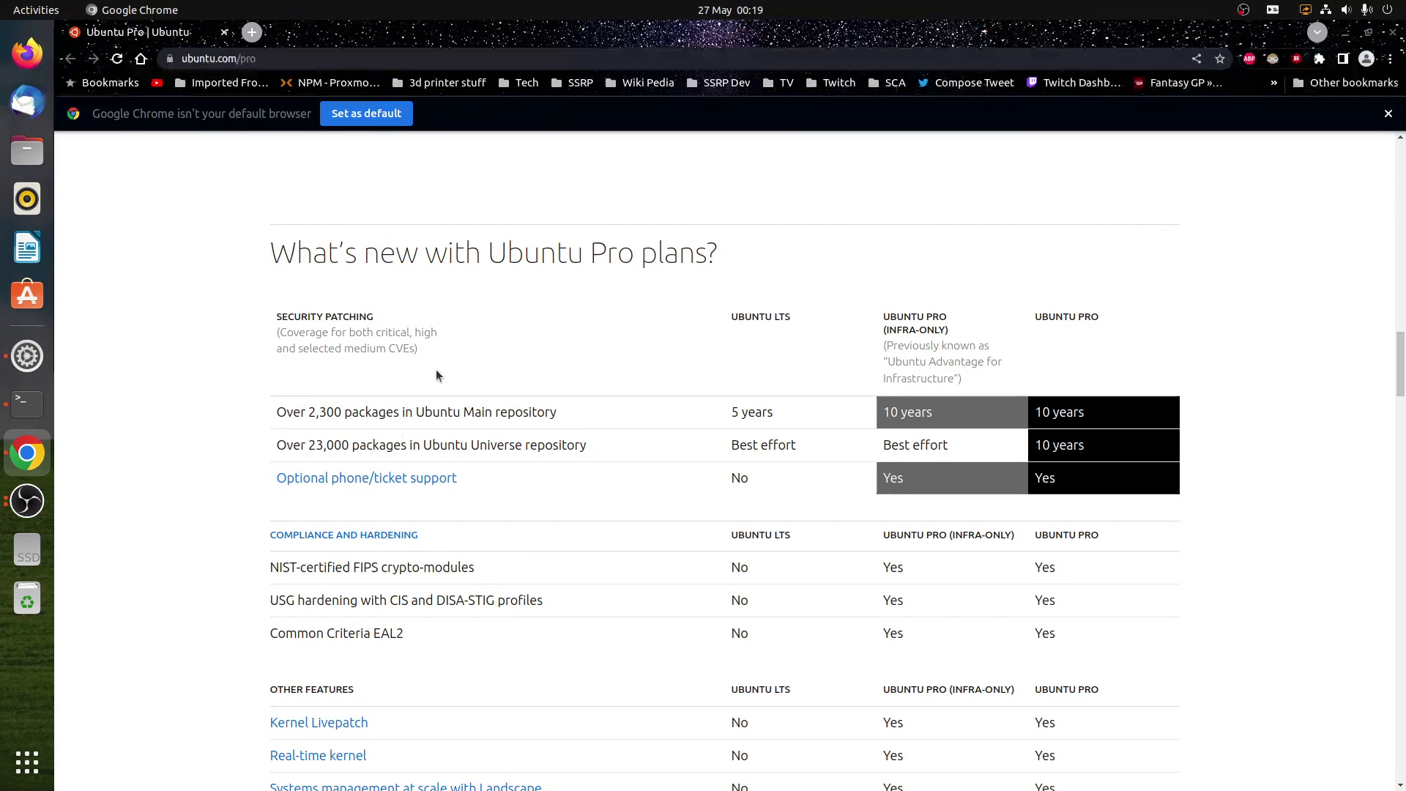
{"action": "scroll", "coordinate": [704, 403], "scroll_direction": "down", "scroll_amount": 5}
{"action": "scroll", "coordinate": [705, 399], "scroll_direction": "down", "scroll_amount": 6}
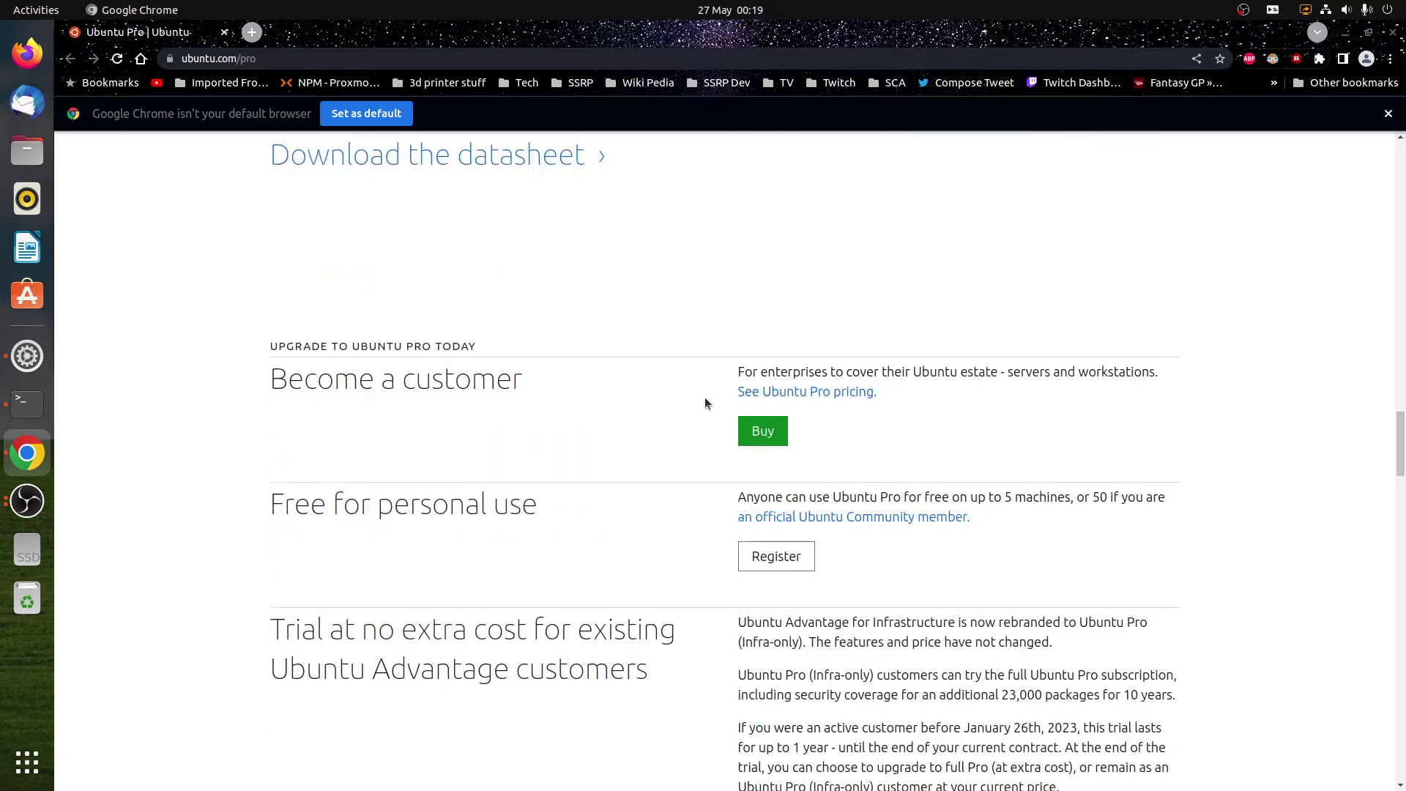
{"action": "scroll", "coordinate": [697, 416], "scroll_direction": "down", "scroll_amount": 10}
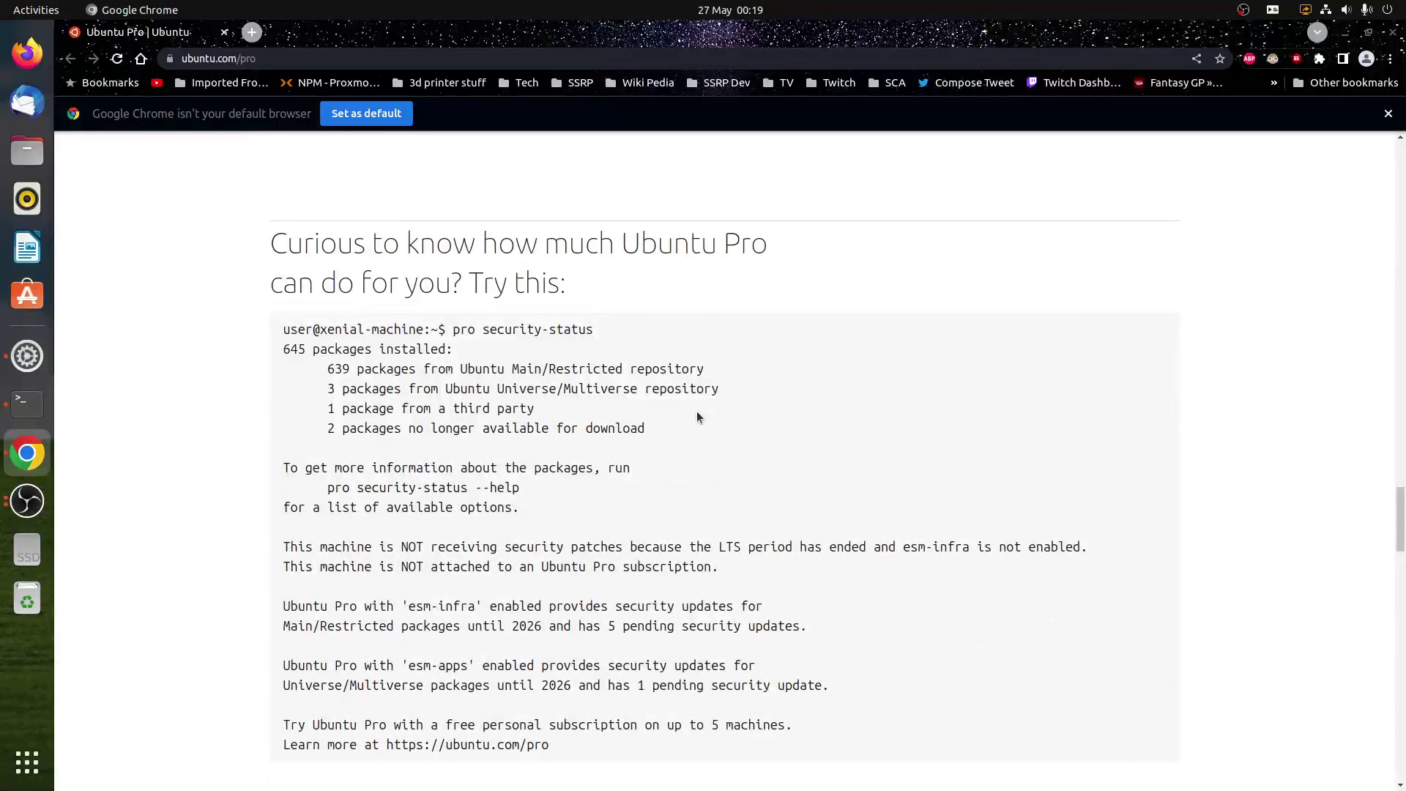
{"action": "scroll", "coordinate": [696, 416], "scroll_direction": "down", "scroll_amount": 1}
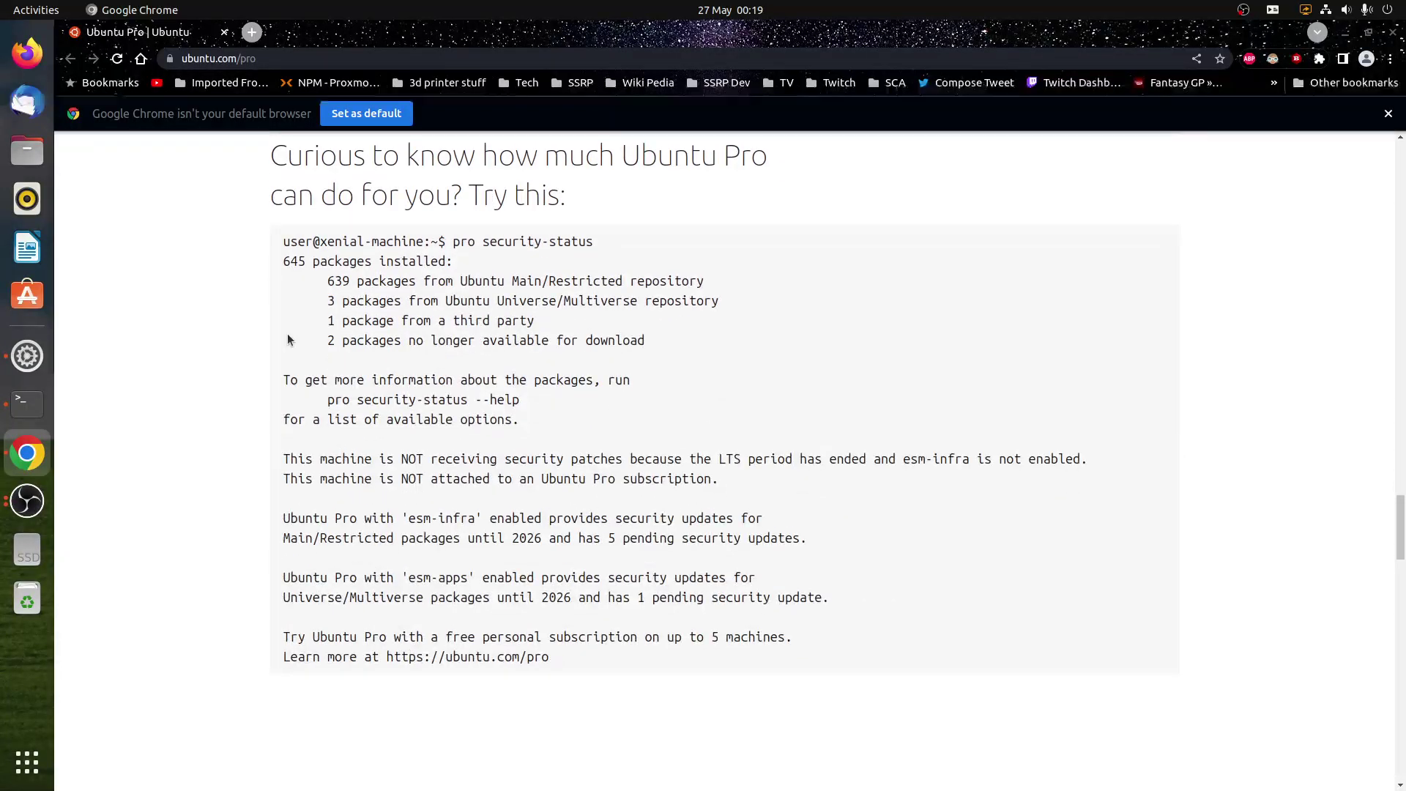
{"action": "scroll", "coordinate": [386, 292], "scroll_direction": "up", "scroll_amount": 2}
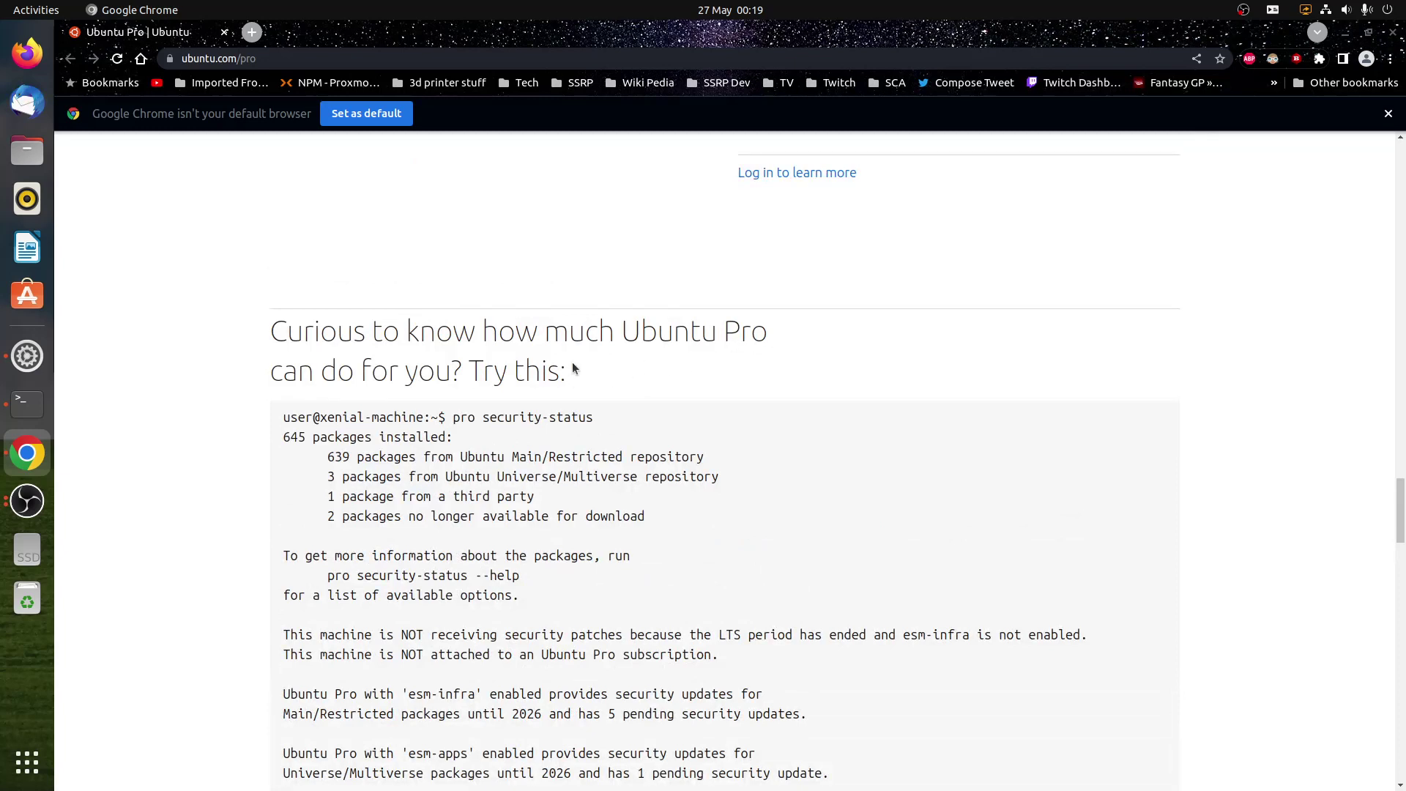
{"action": "scroll", "coordinate": [521, 440], "scroll_direction": "down", "scroll_amount": 2}
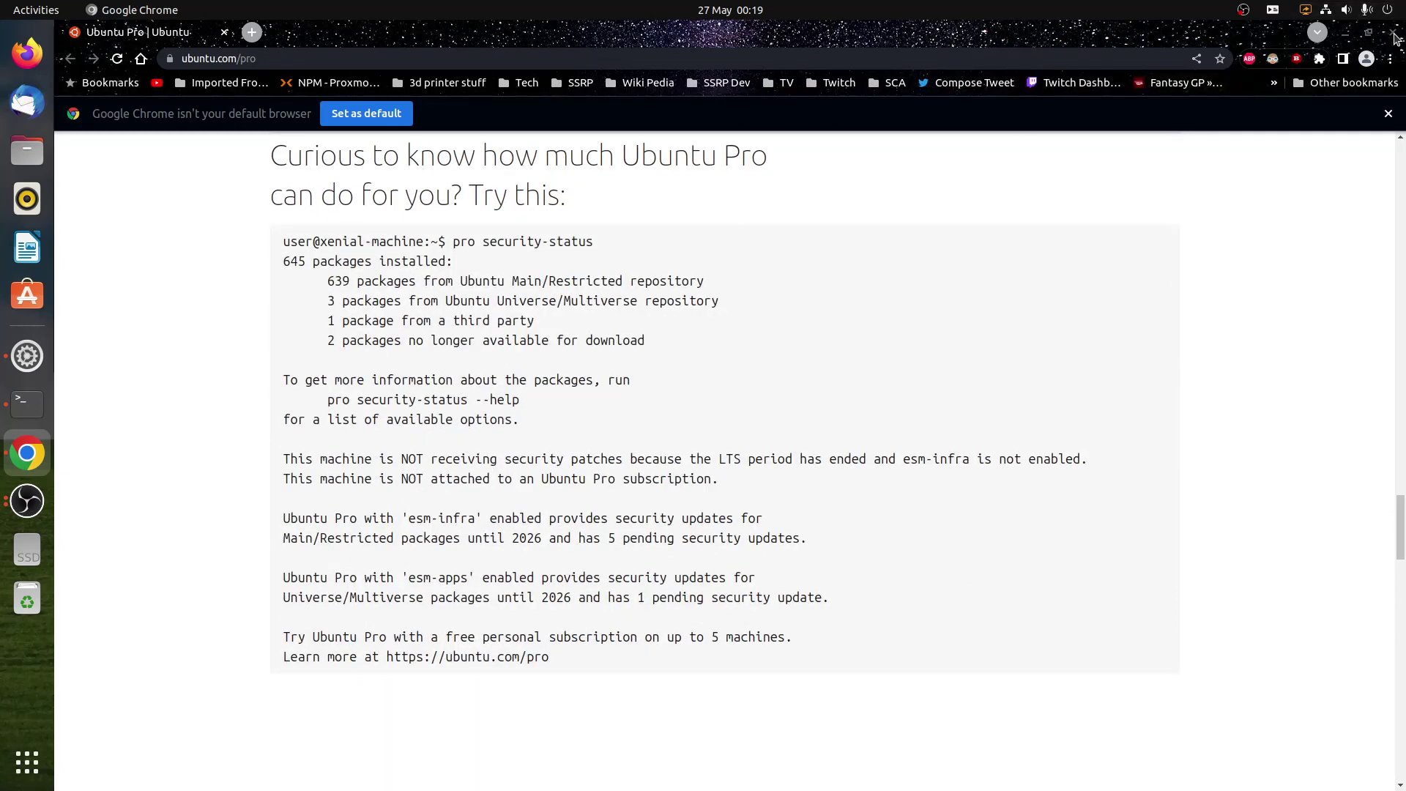
Step: Close Chrome, reach Power settings via the quick settings power mode menu, keeping Screen Blank at Never
{"action": "left_click", "coordinate": [1394, 34]}
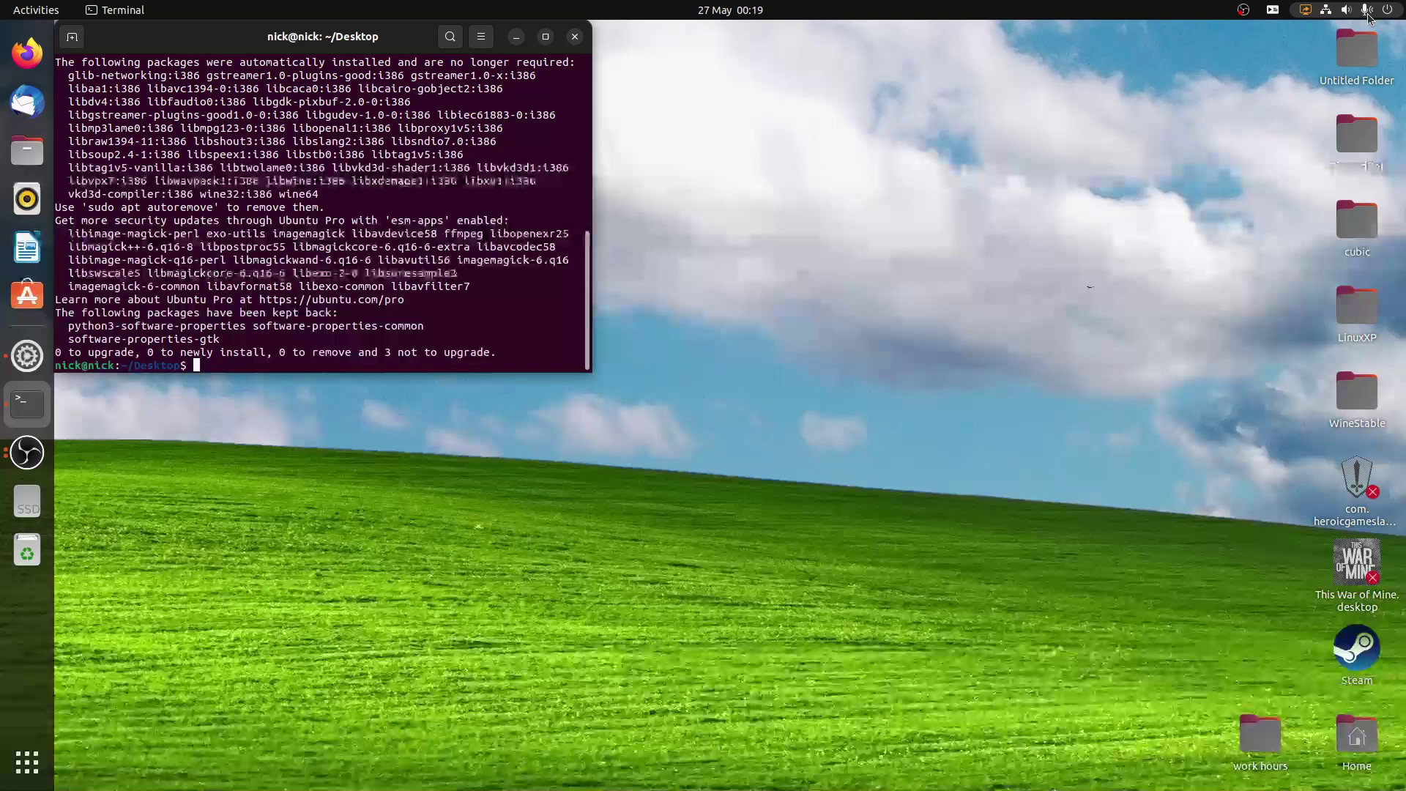
{"action": "left_click", "coordinate": [1329, 9]}
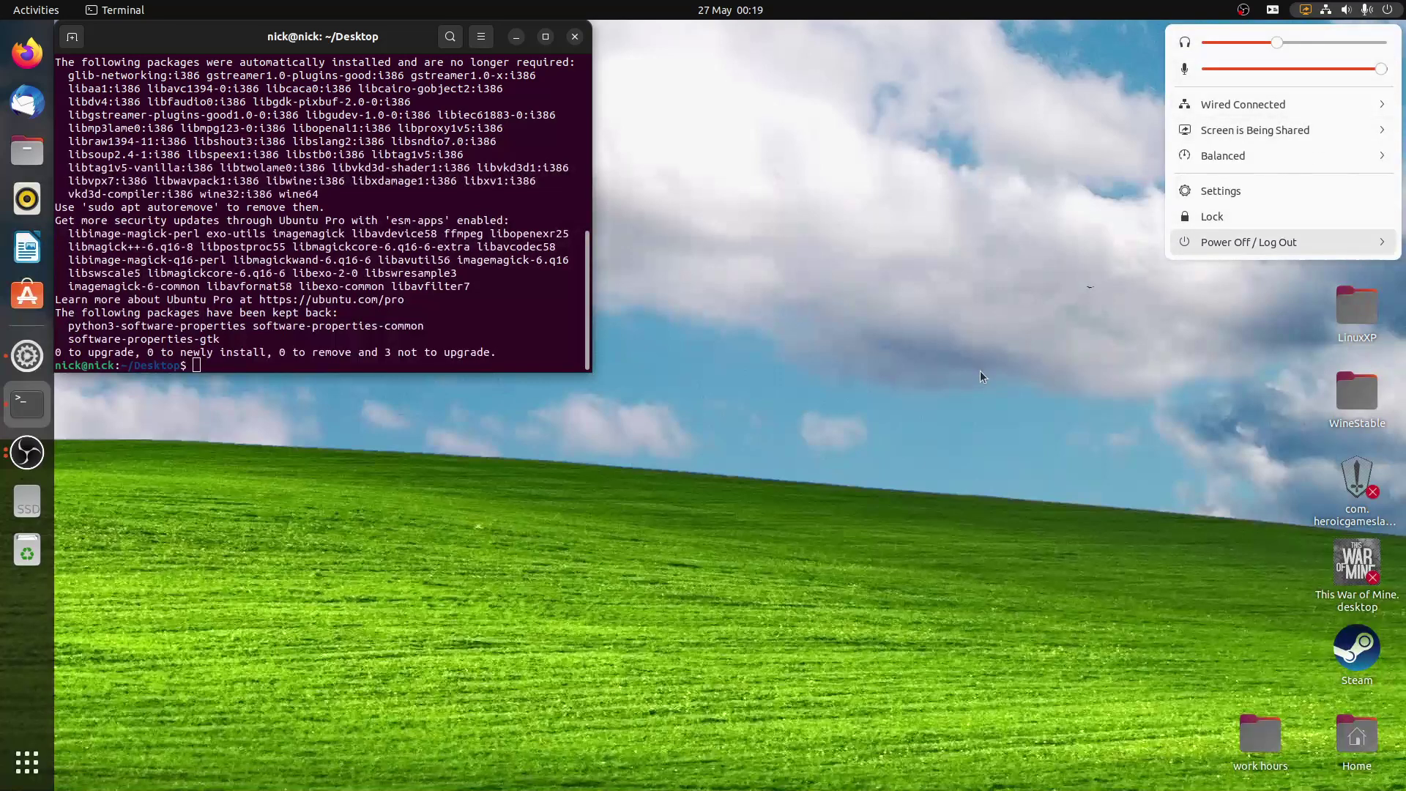
{"action": "left_click", "coordinate": [1233, 155]}
{"action": "left_click", "coordinate": [1251, 250]}
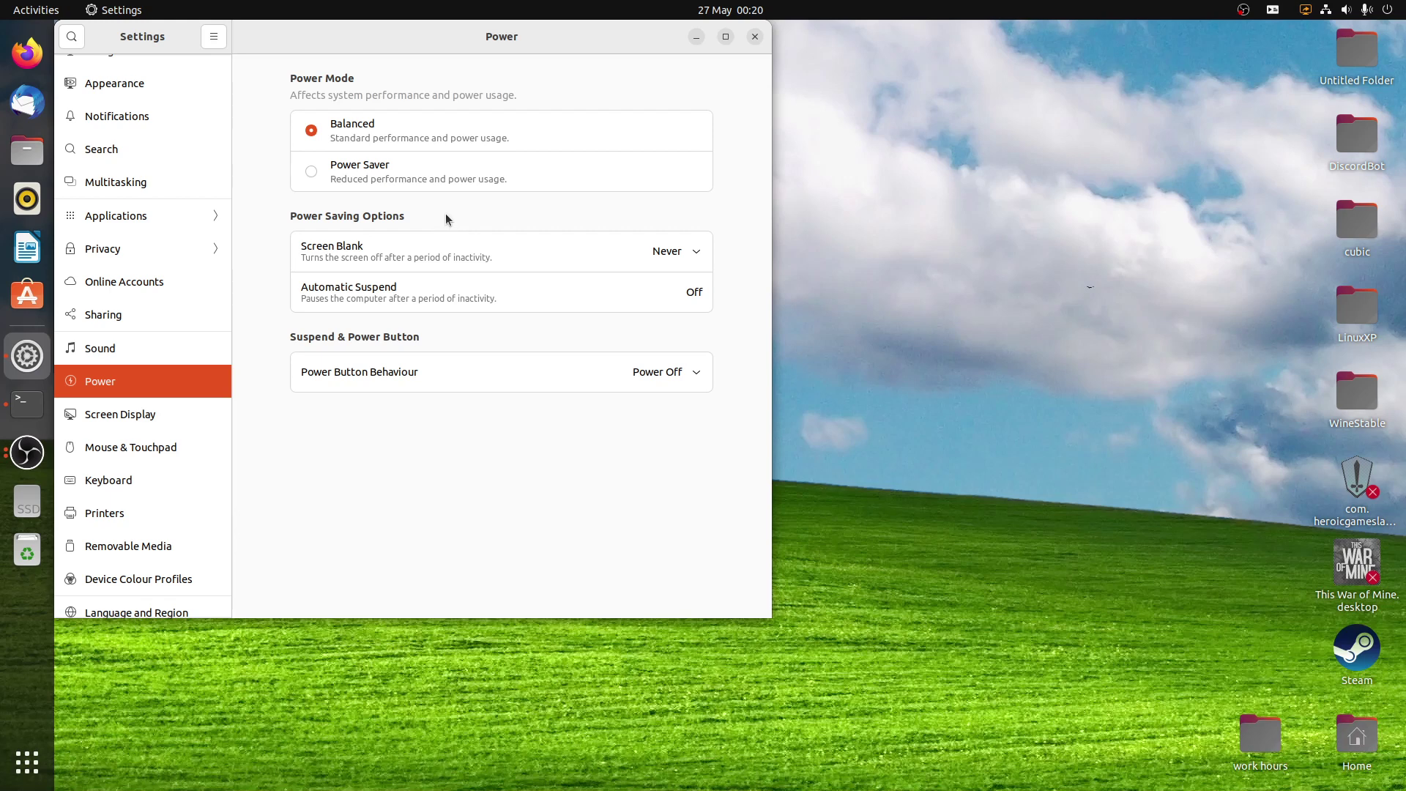
{"action": "left_click", "coordinate": [548, 262]}
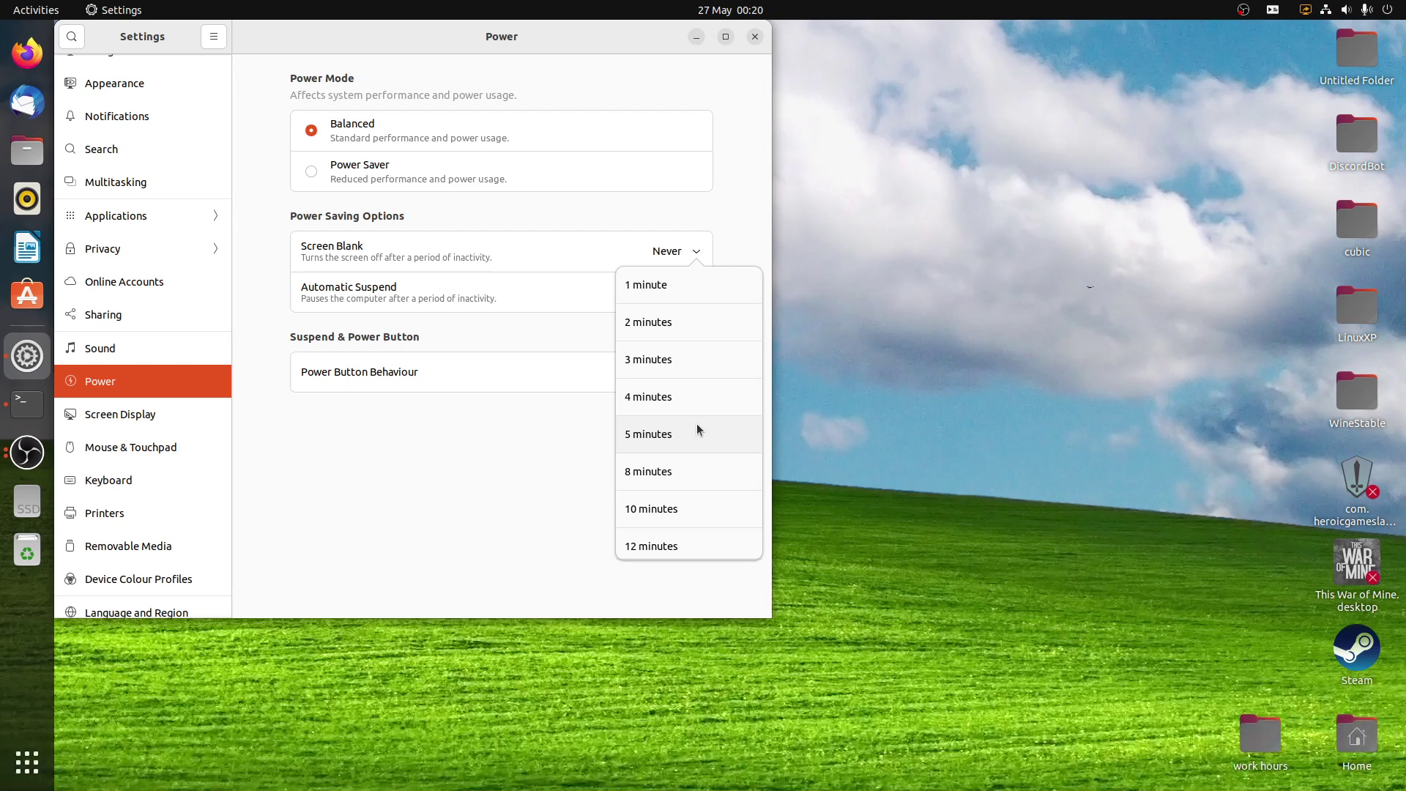
{"action": "left_click", "coordinate": [451, 481]}
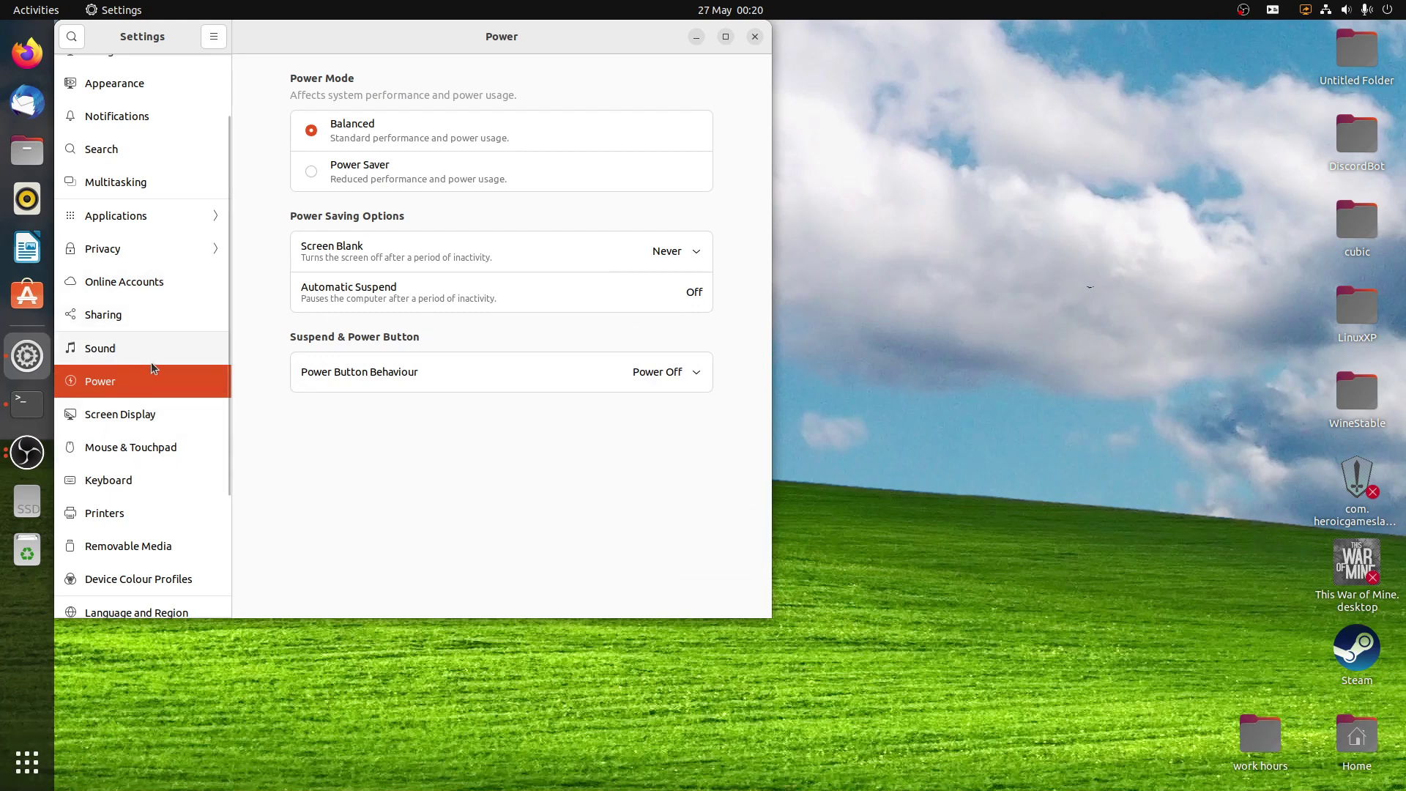
Step: Inspect display 2, the Dell 19" monitor, leaving it at 1280 × 1024 and 60.02 Hz
{"action": "scroll", "coordinate": [151, 362], "scroll_direction": "down", "scroll_amount": 5}
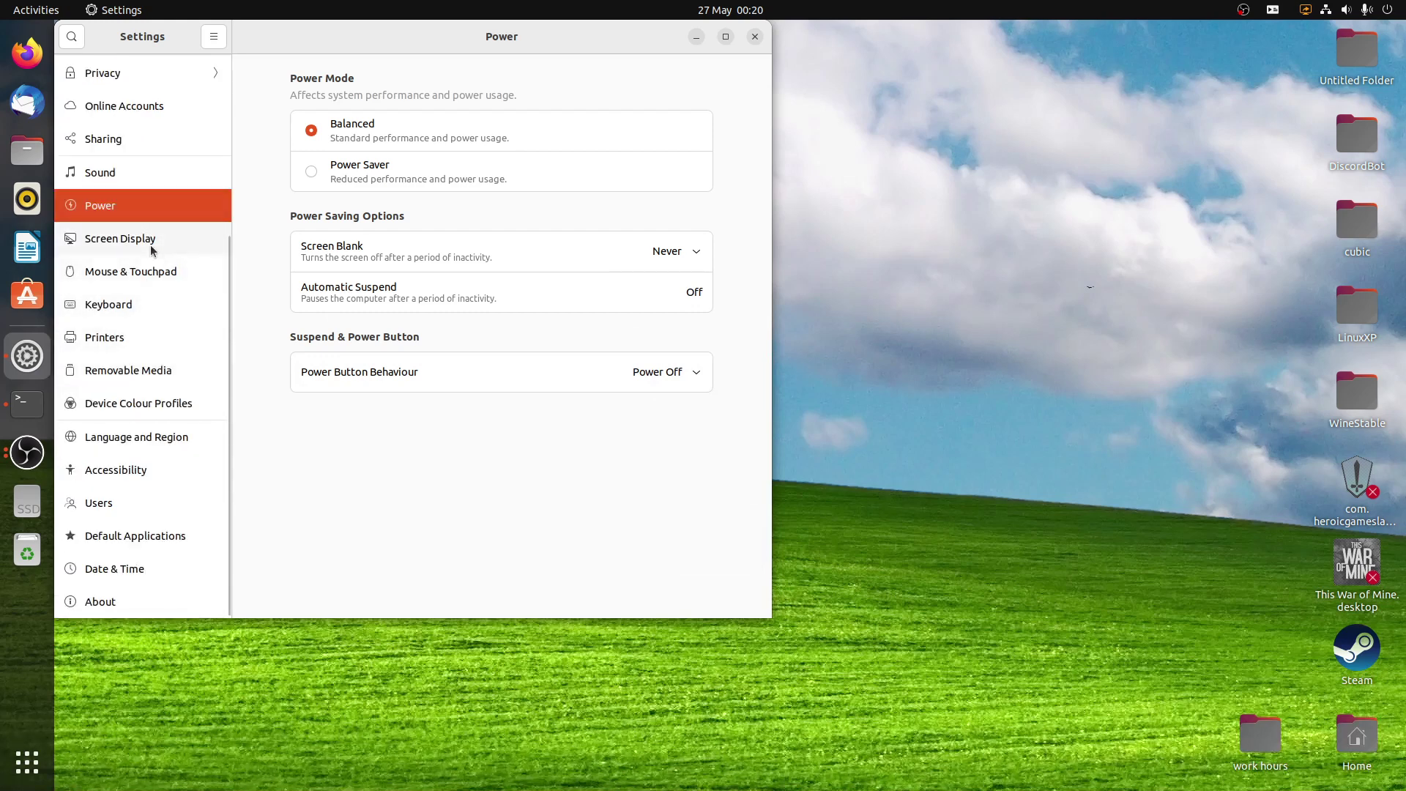
{"action": "left_click", "coordinate": [152, 244]}
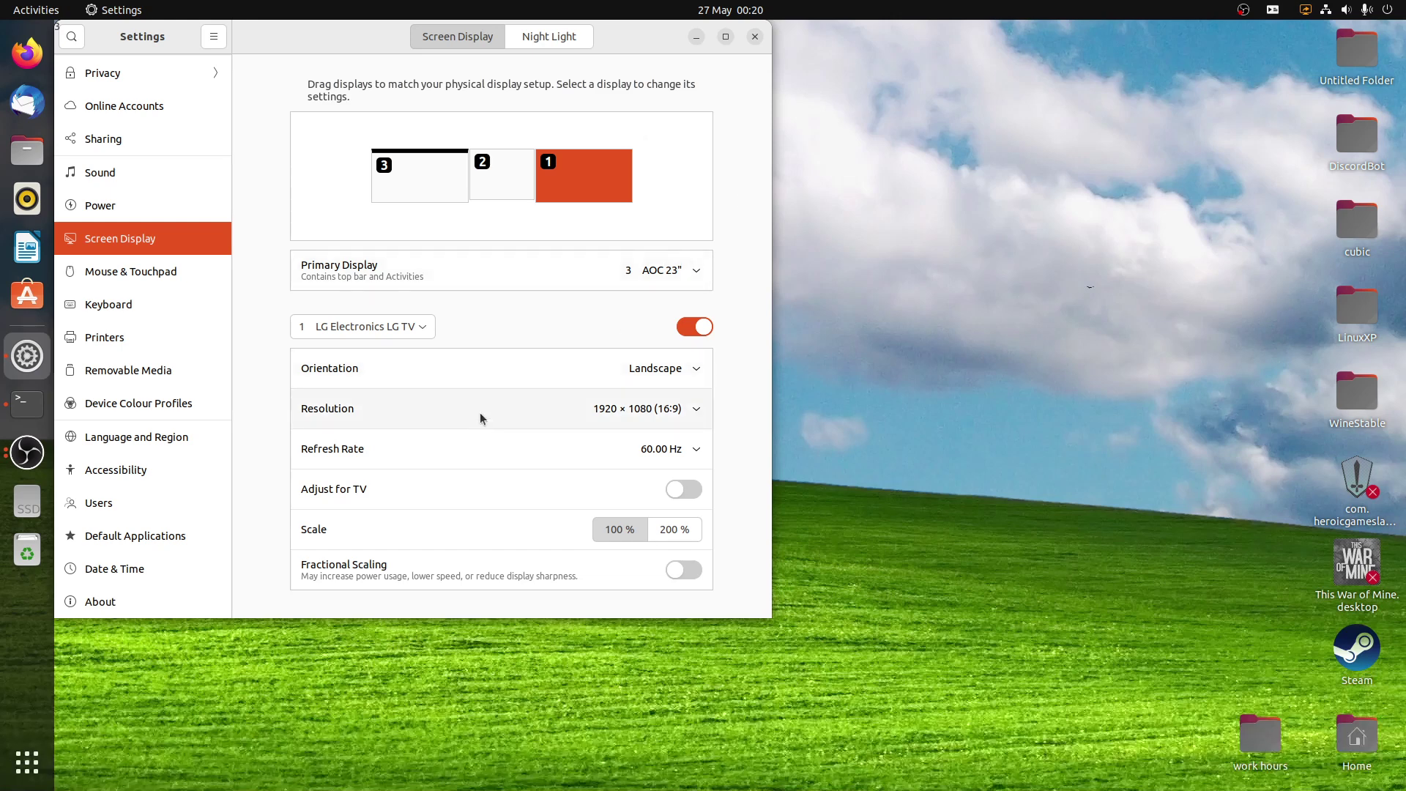
{"action": "left_click", "coordinate": [508, 169]}
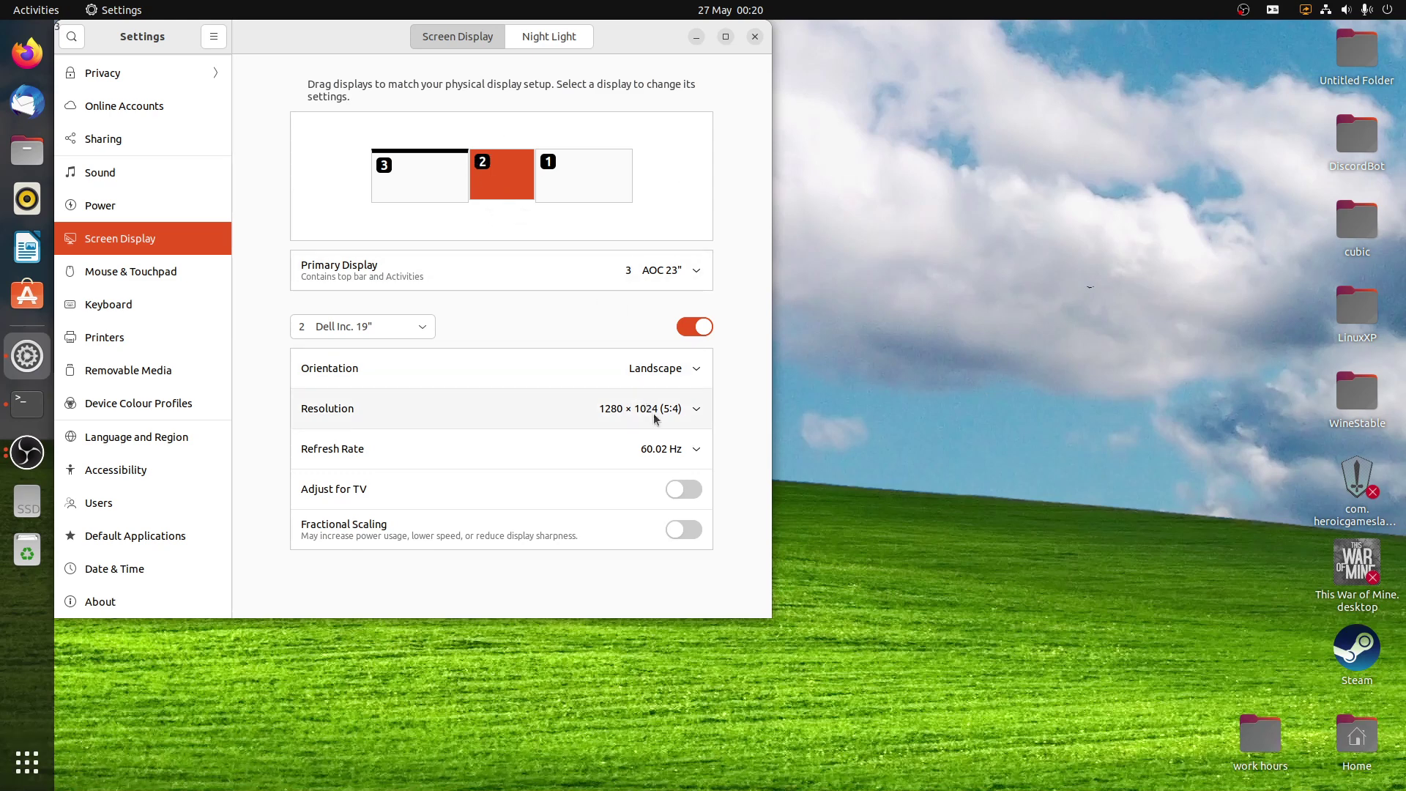
{"action": "left_click", "coordinate": [644, 458]}
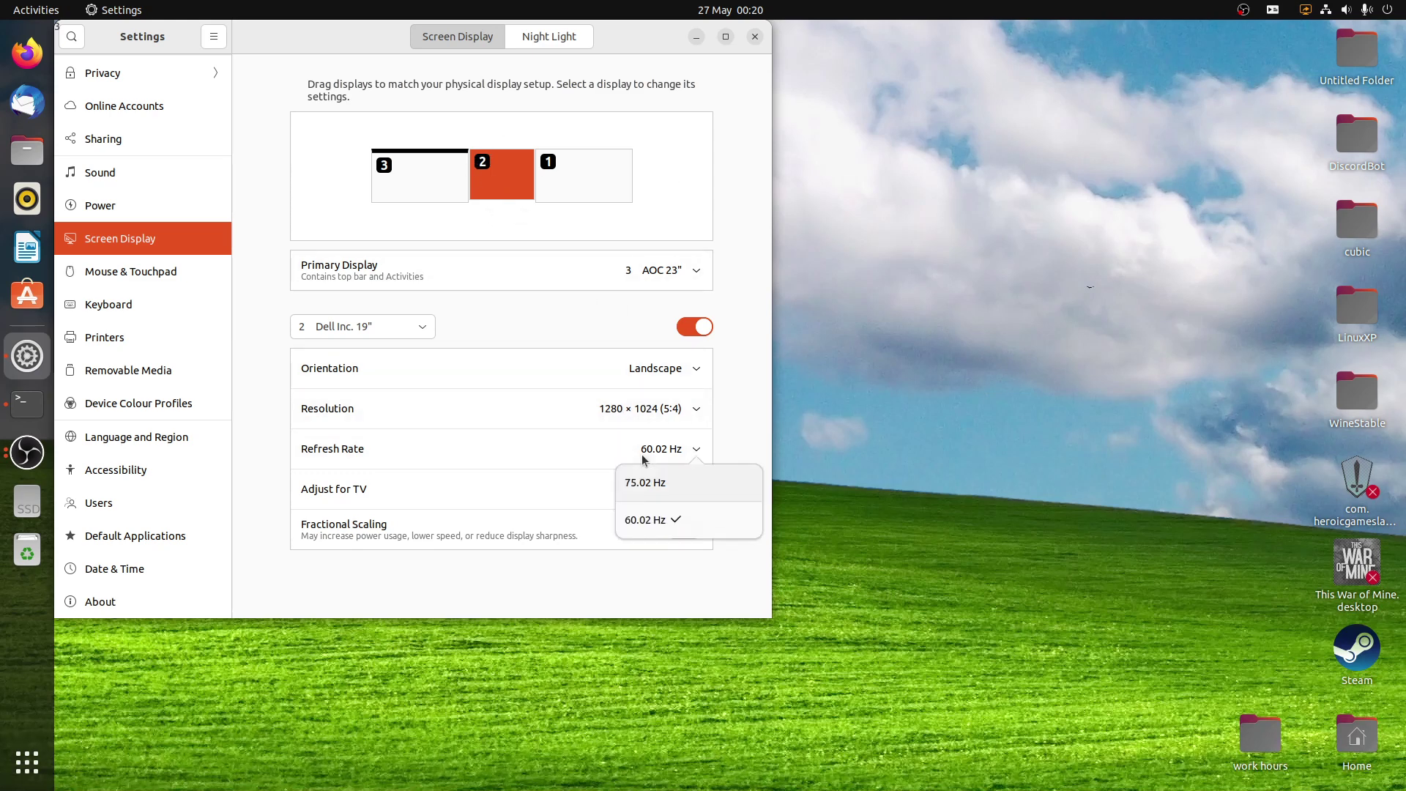
{"action": "left_click", "coordinate": [487, 613]}
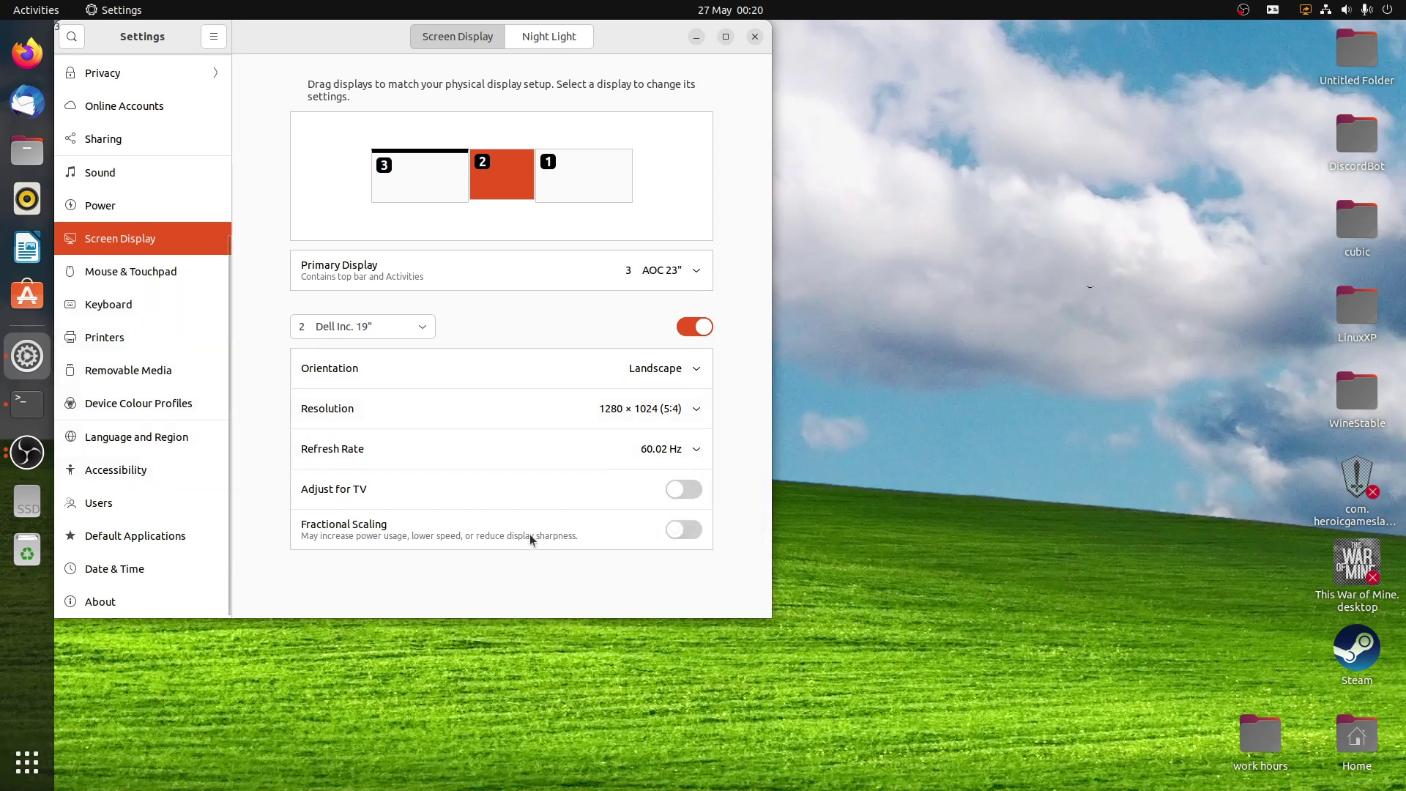
Step: Browse the Mouse & Touchpad, Printers and Device Colour Profiles panels, ending on Removable Media
{"action": "left_click", "coordinate": [111, 273]}
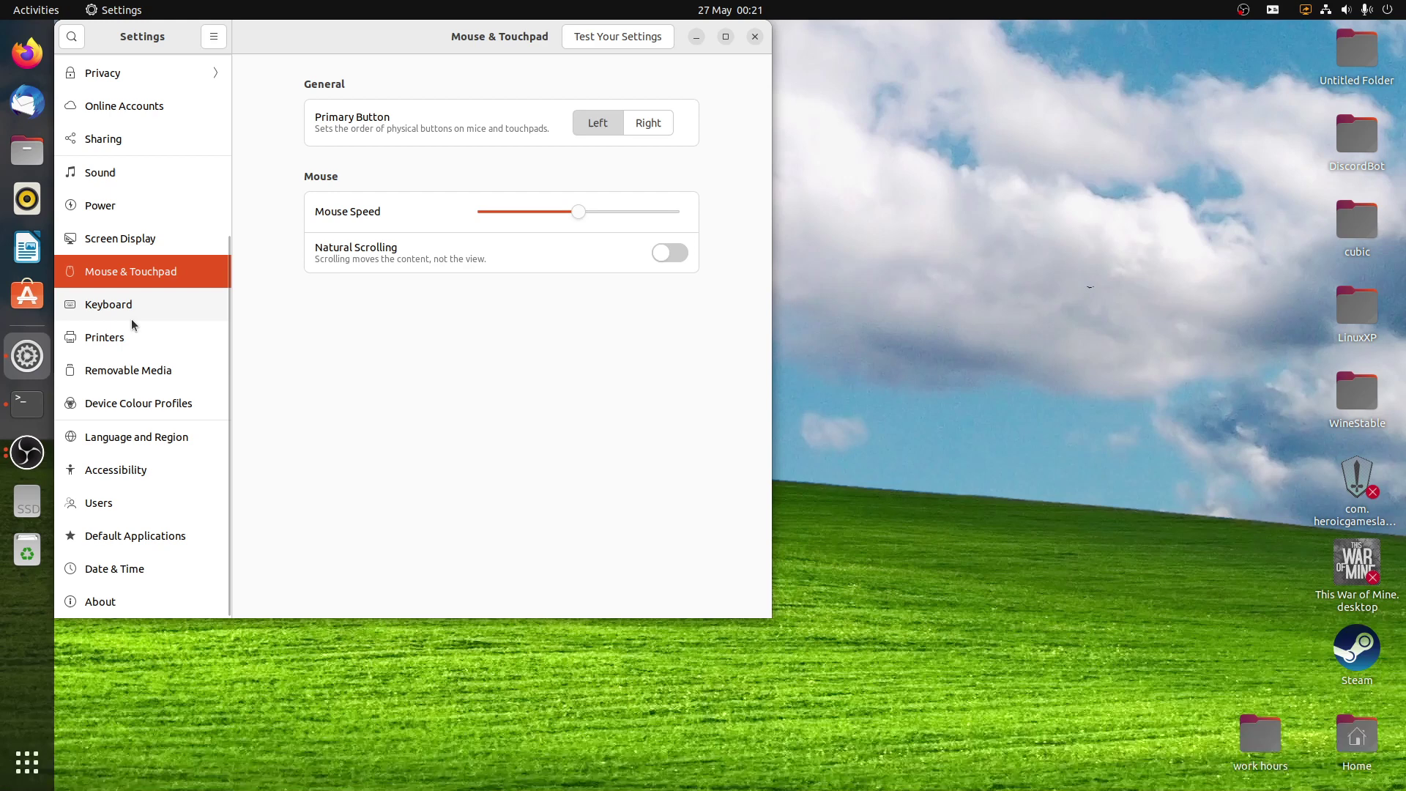
{"action": "left_click", "coordinate": [194, 340]}
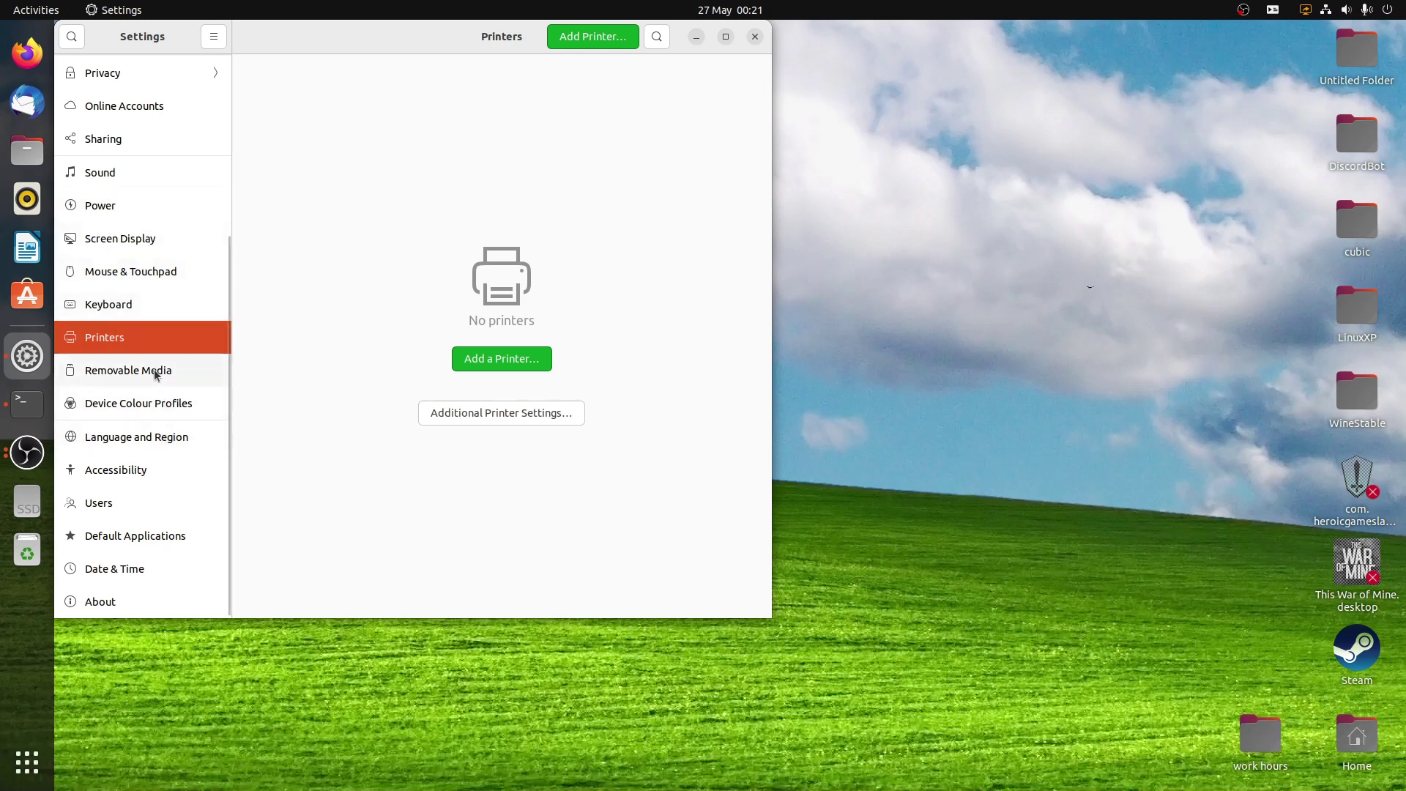
{"action": "left_click", "coordinate": [173, 403]}
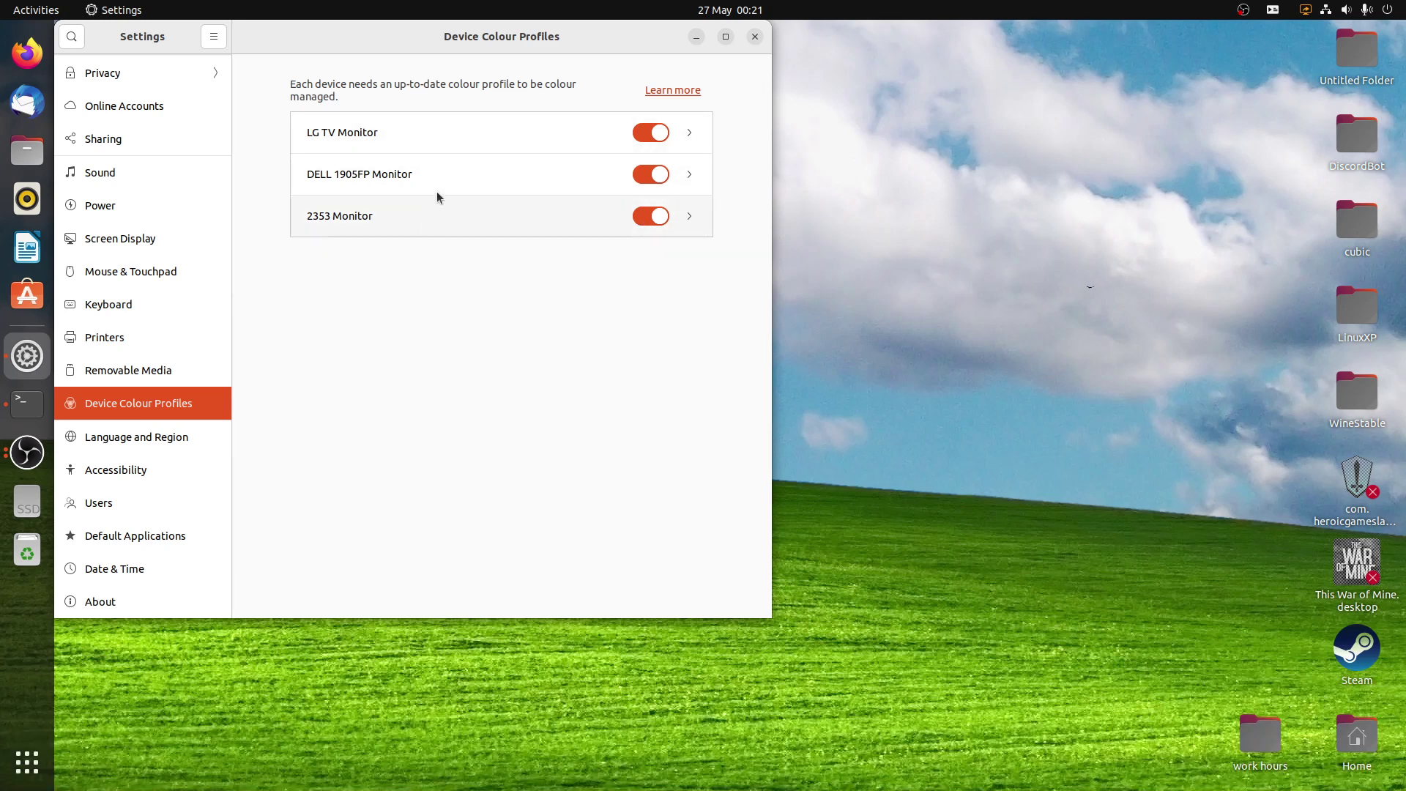
{"action": "left_click", "coordinate": [156, 378]}
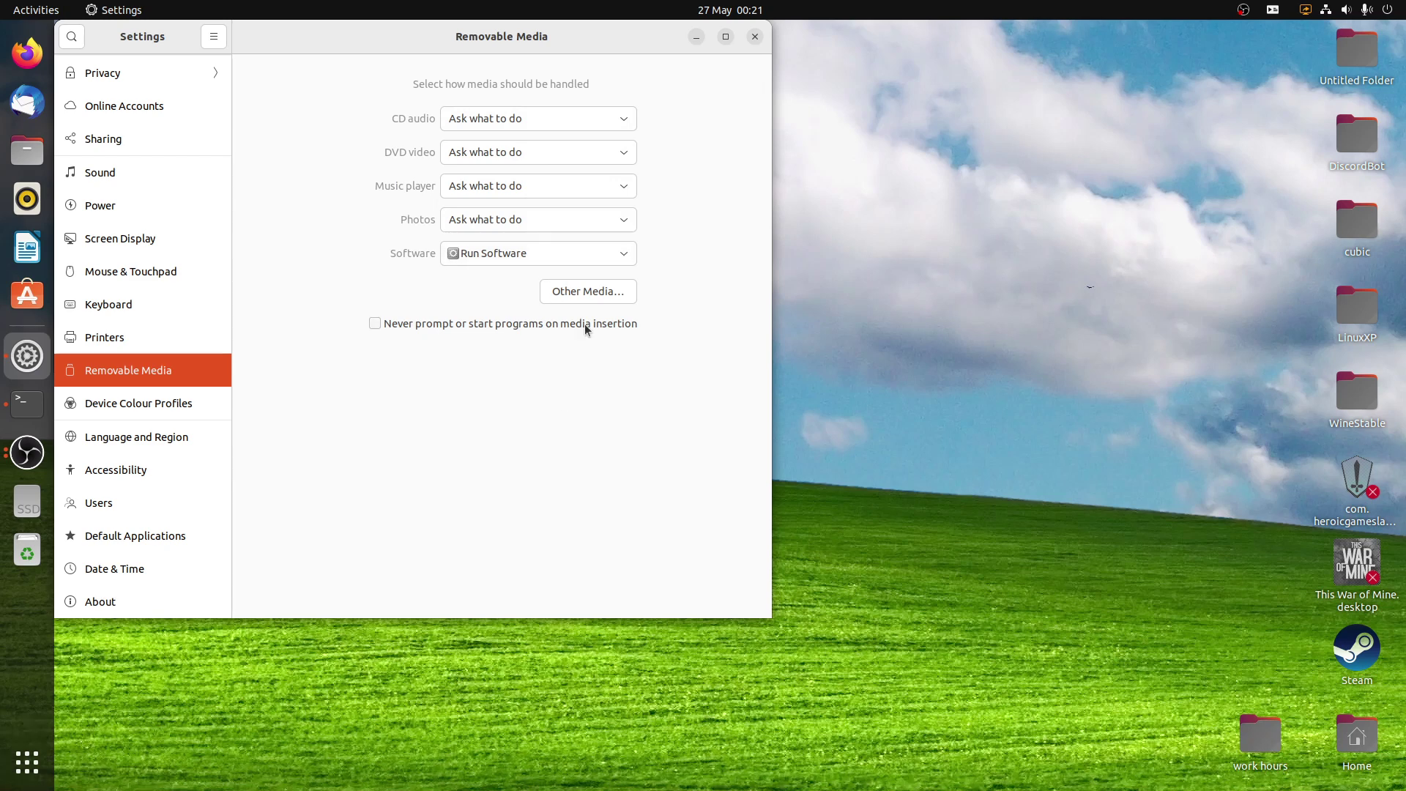
Step: Check the Software media choices, leaving it on Run Software
{"action": "left_click", "coordinate": [535, 256]}
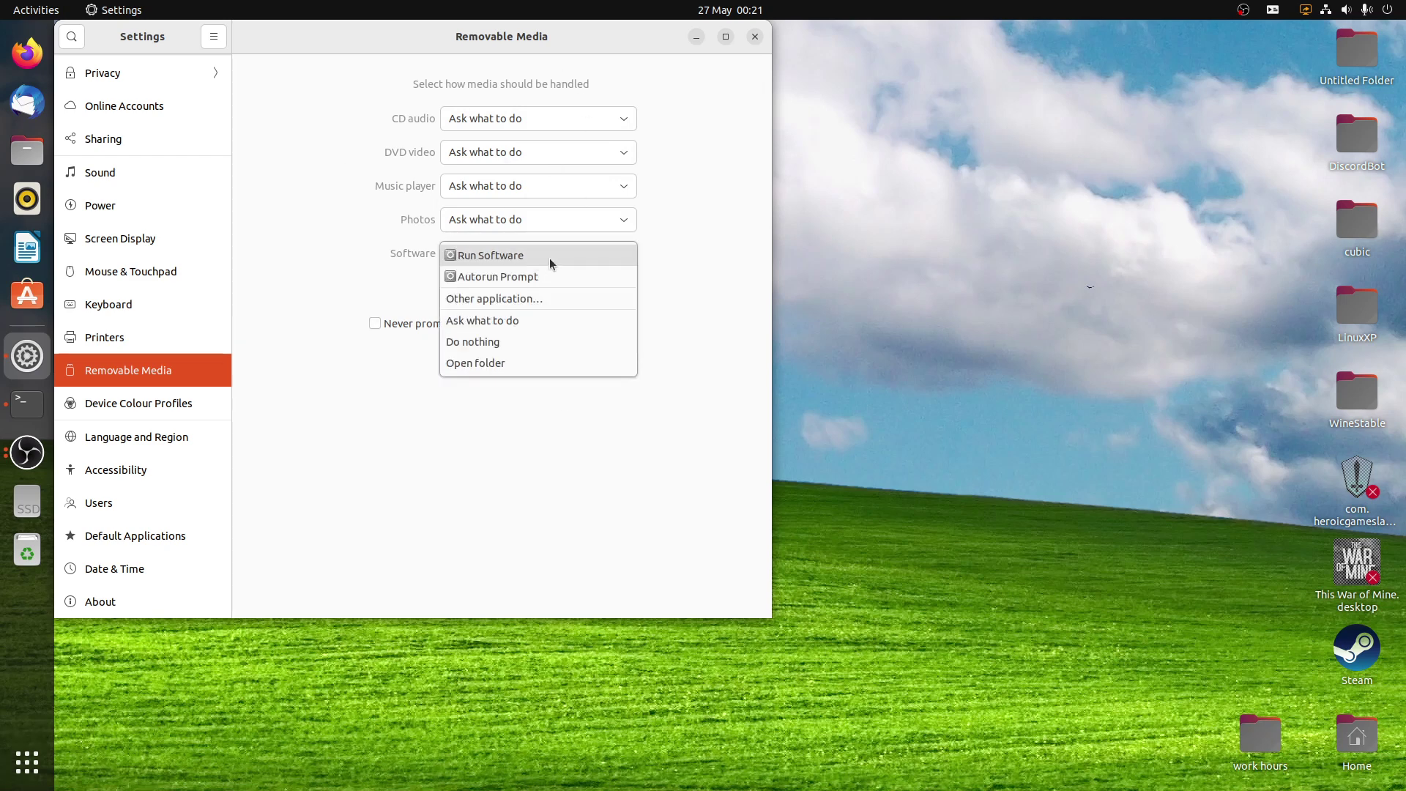
{"action": "left_click", "coordinate": [689, 302]}
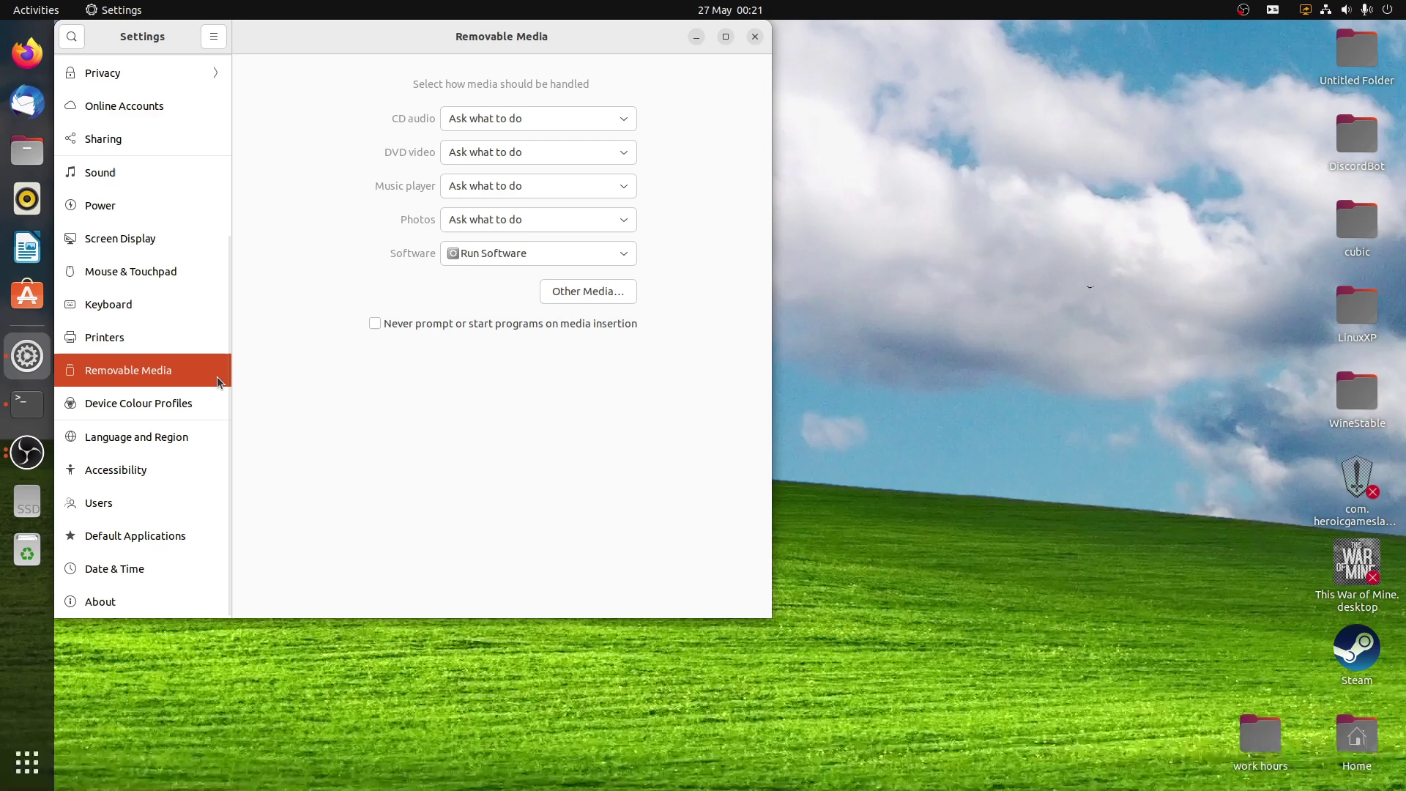
{"action": "scroll", "coordinate": [161, 474], "scroll_direction": "up", "scroll_amount": 5}
{"action": "scroll", "coordinate": [163, 475], "scroll_direction": "up", "scroll_amount": 1}
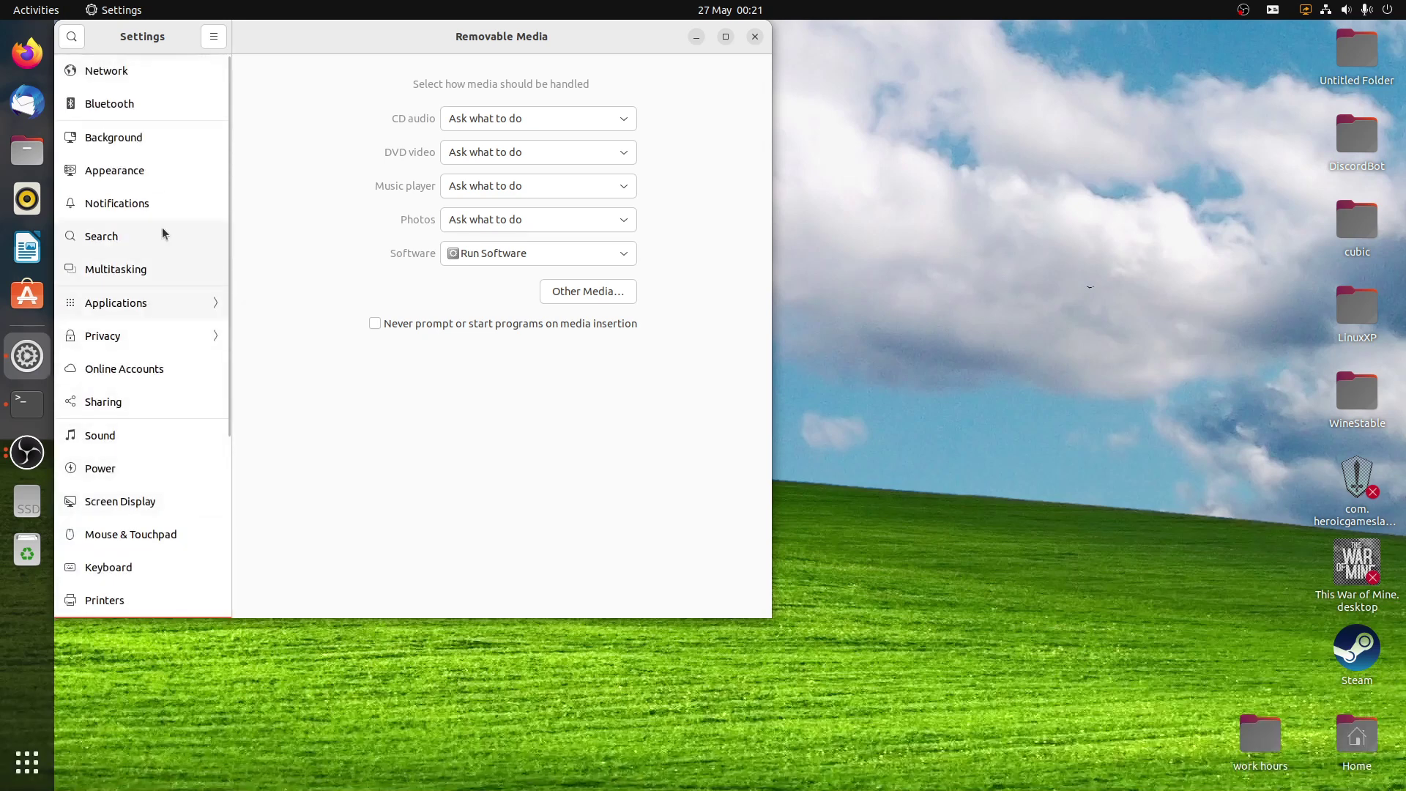
Step: View the Bluetooth panel reporting no adapter found, then open and close Settings Help
{"action": "left_click", "coordinate": [164, 107]}
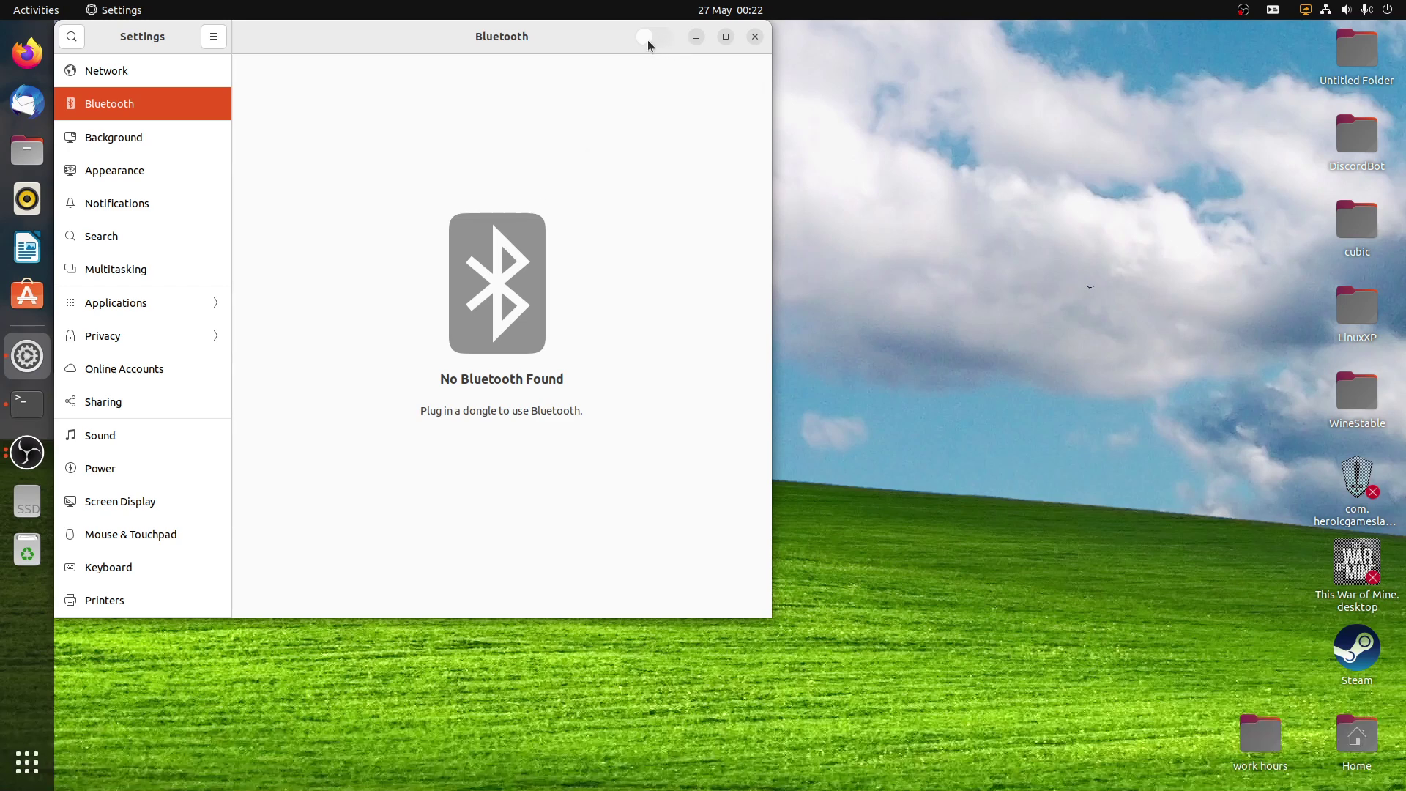
{"action": "left_click", "coordinate": [214, 36]}
{"action": "left_click", "coordinate": [237, 104]}
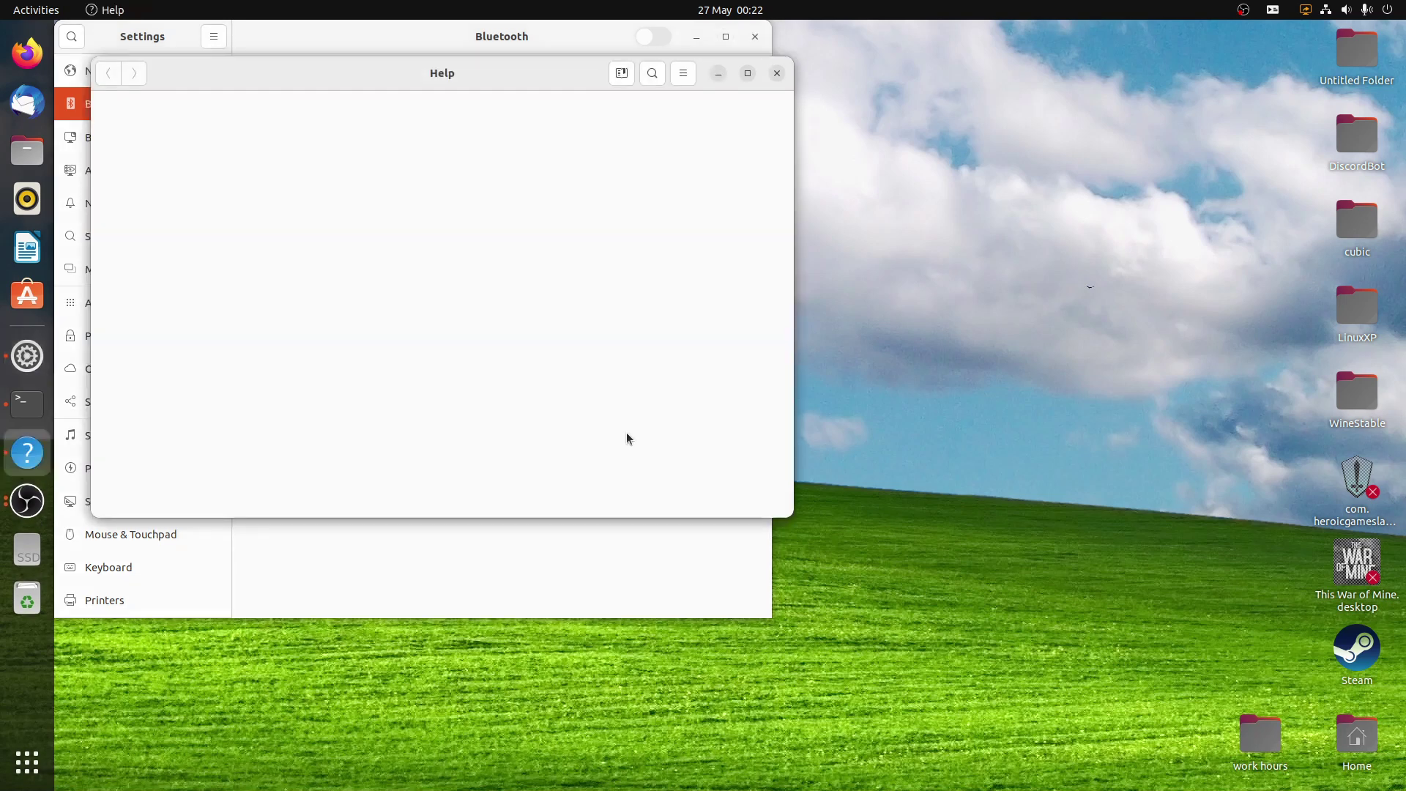
{"action": "left_click", "coordinate": [777, 72]}
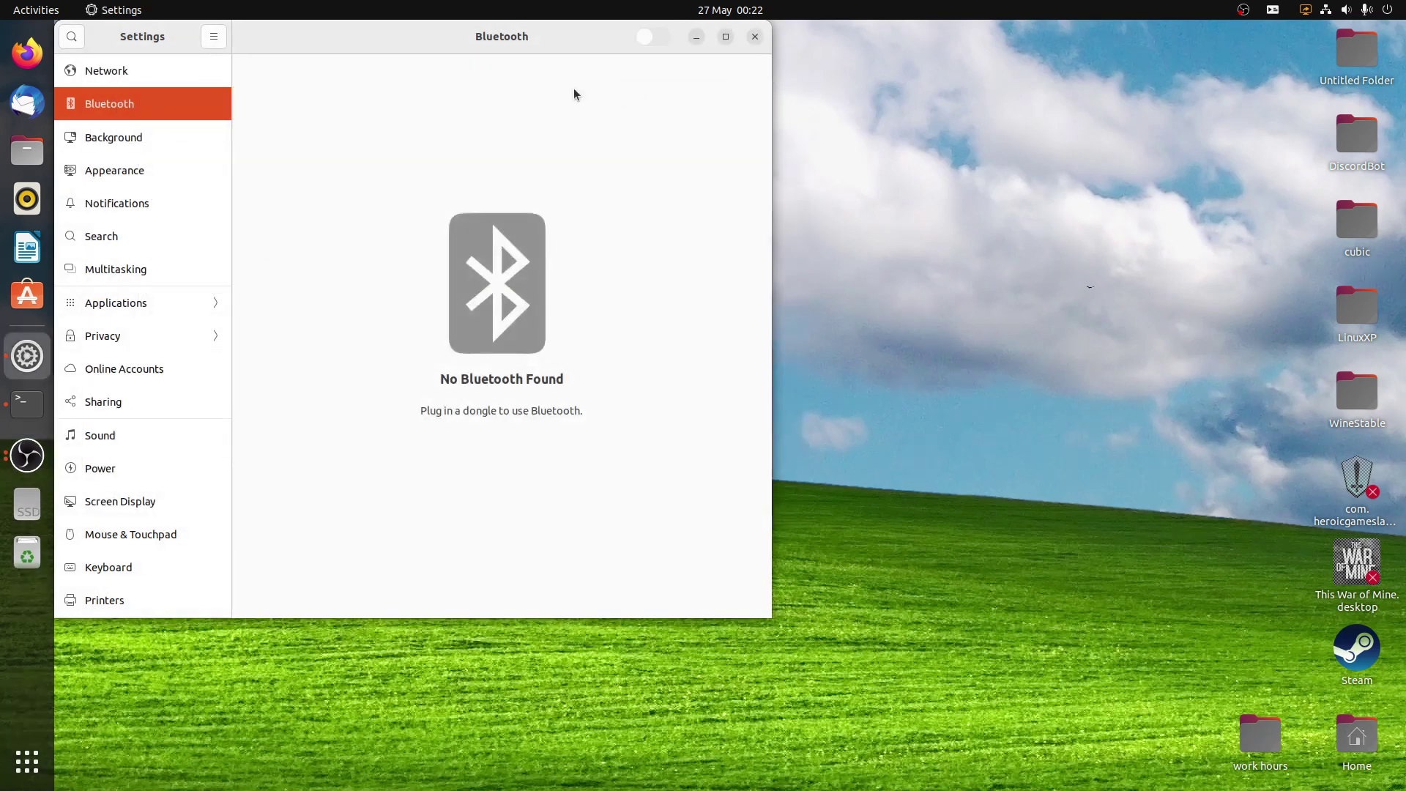
{"action": "scroll", "coordinate": [161, 513], "scroll_direction": "down", "scroll_amount": 5}
Step: Open the About panel and briefly highlight the OS version, RX graphics name and hardware model
{"action": "left_click", "coordinate": [147, 598]}
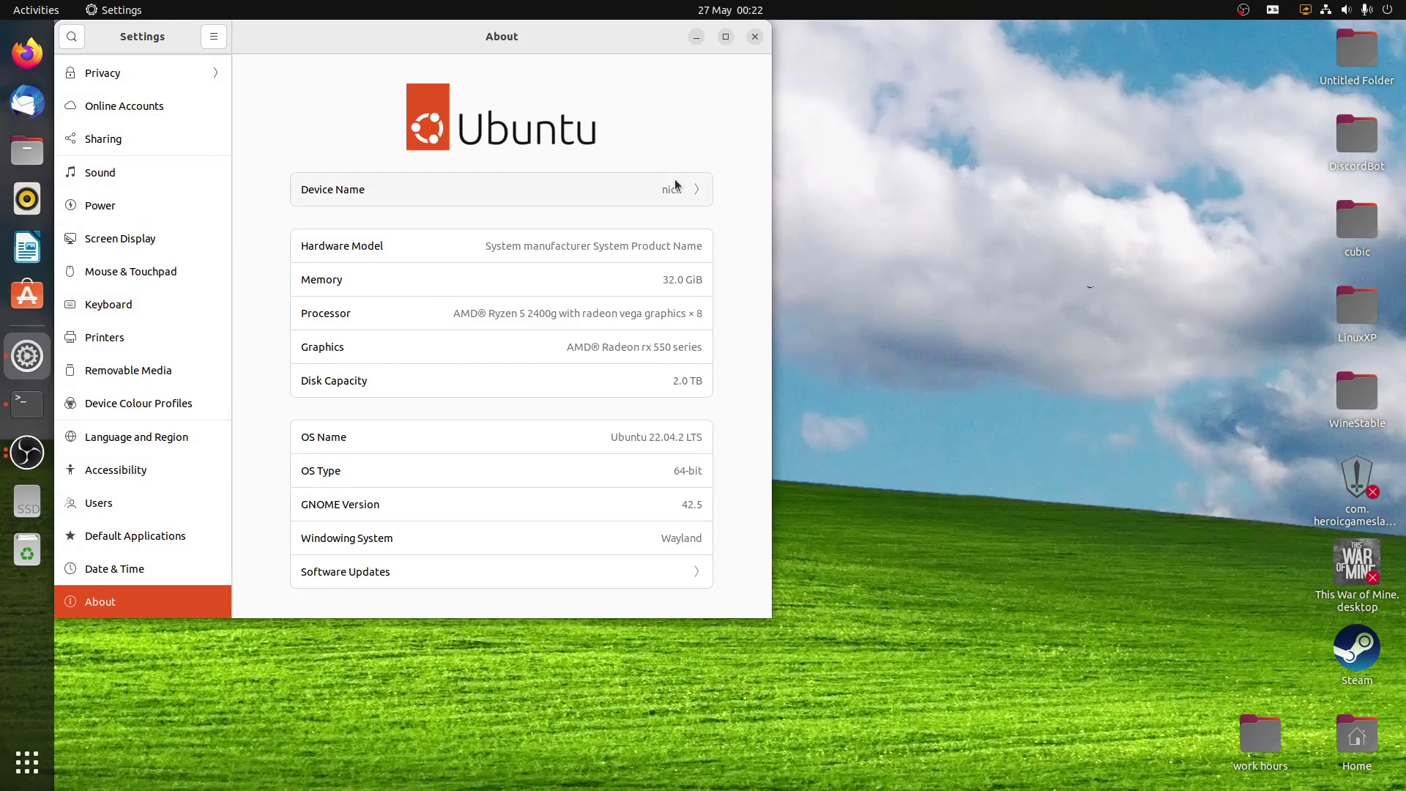
{"action": "double_click", "coordinate": [677, 437]}
{"action": "left_click", "coordinate": [663, 437]}
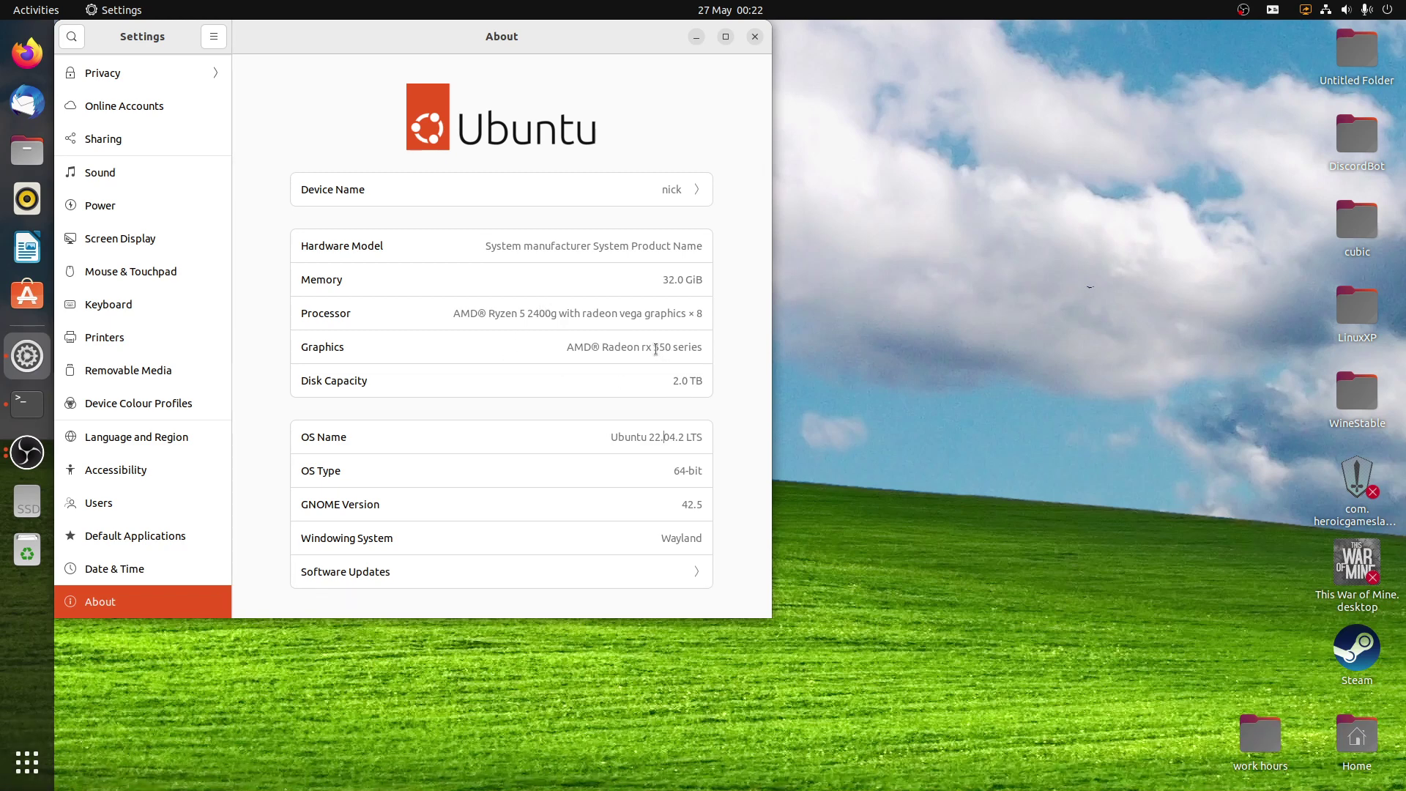
{"action": "left_click_drag", "start_coordinate": [651, 349], "coordinate": [645, 349]}
{"action": "left_click", "coordinate": [656, 347]}
{"action": "double_click", "coordinate": [647, 246]}
{"action": "left_click", "coordinate": [635, 246]}
Step: Open Date & Time and view the time zone map, keeping BST (London, United Kingdom)
{"action": "left_click", "coordinate": [200, 561]}
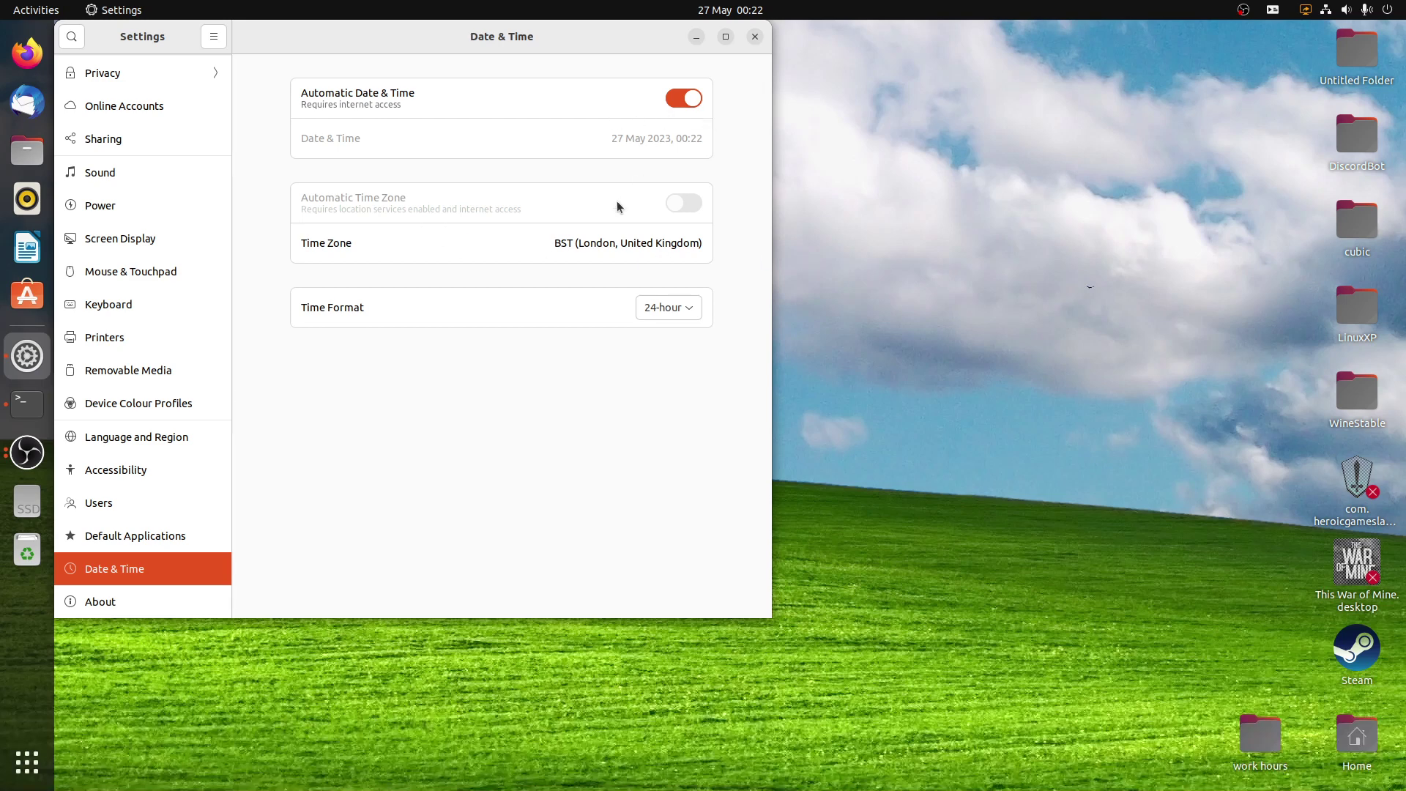
{"action": "left_click", "coordinate": [588, 255]}
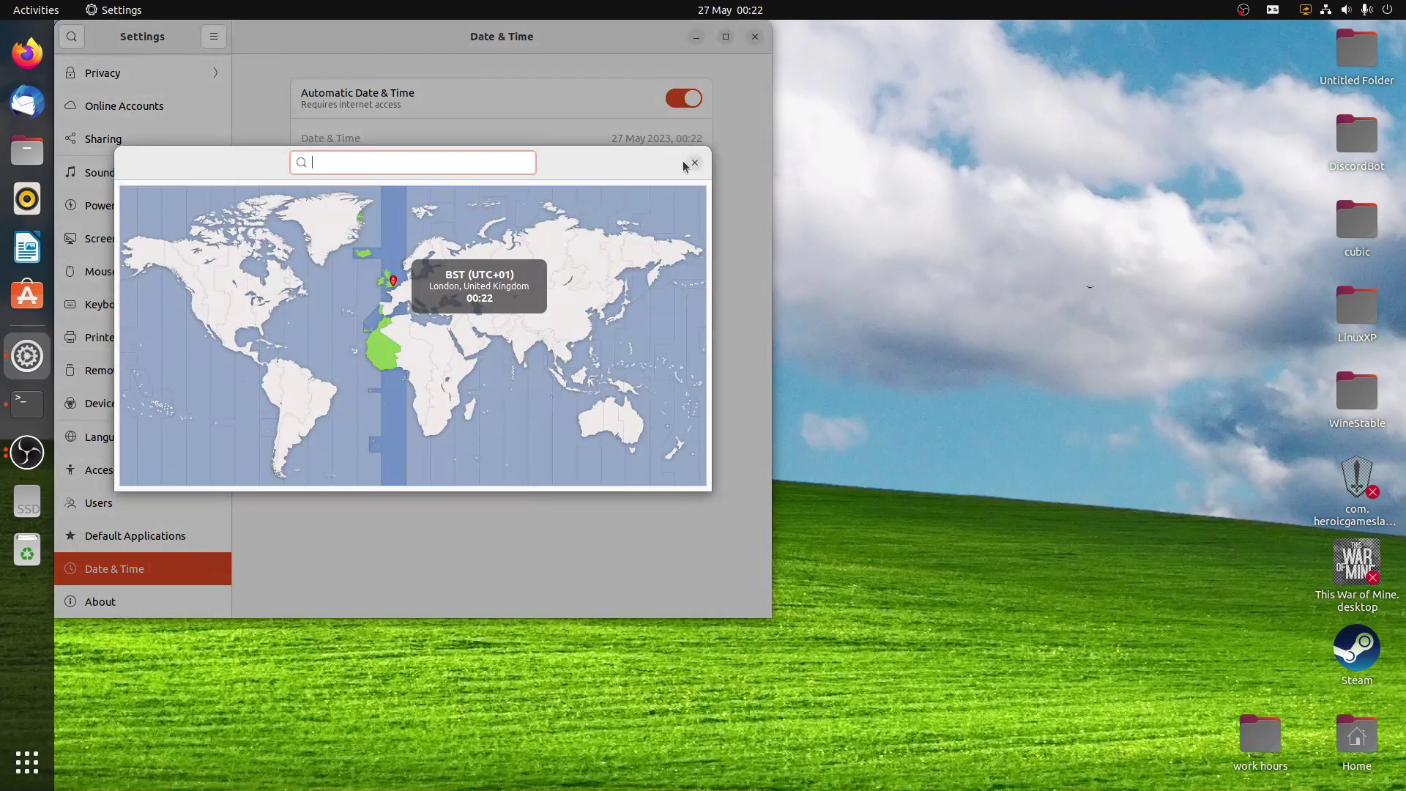
{"action": "left_click", "coordinate": [688, 164]}
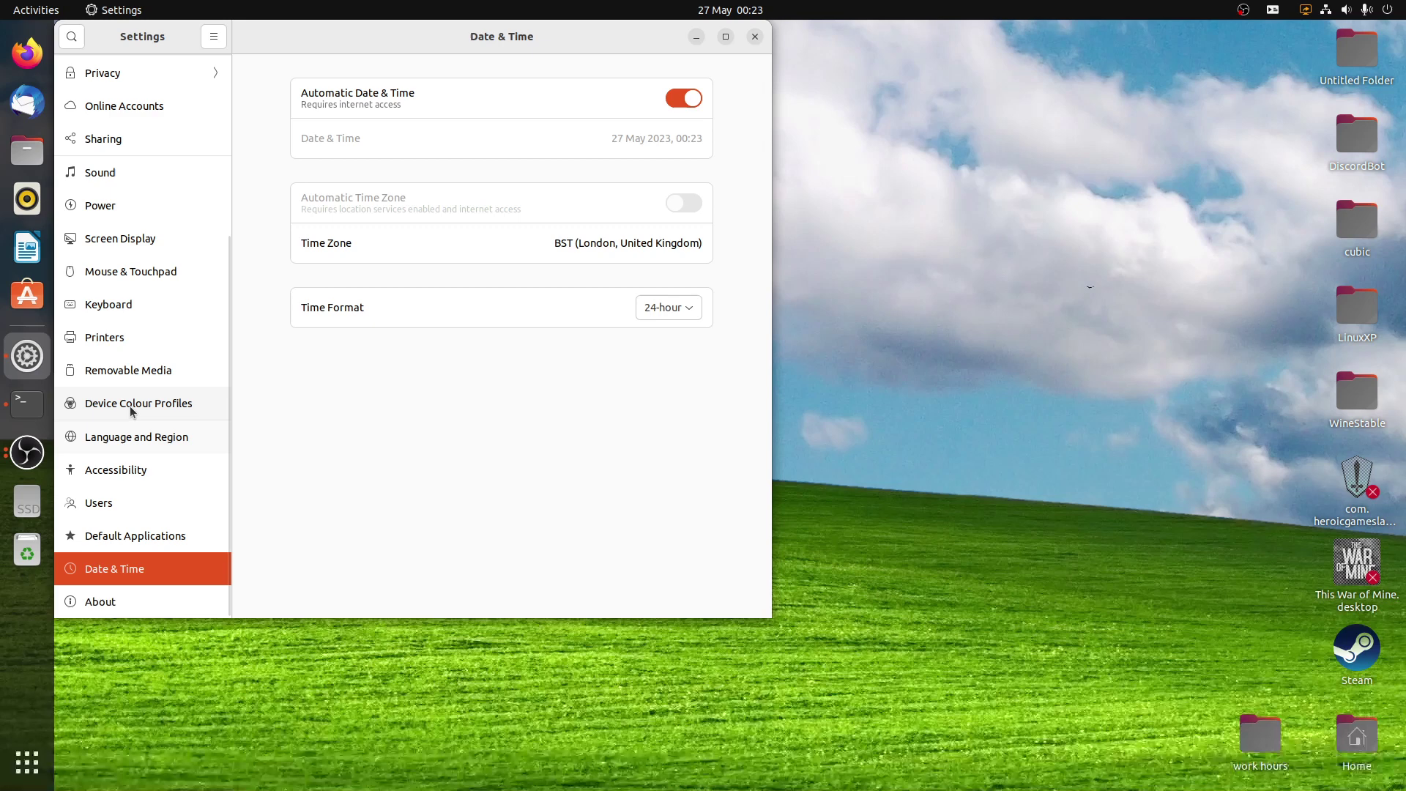
{"action": "scroll", "coordinate": [129, 406], "scroll_direction": "up", "scroll_amount": 5}
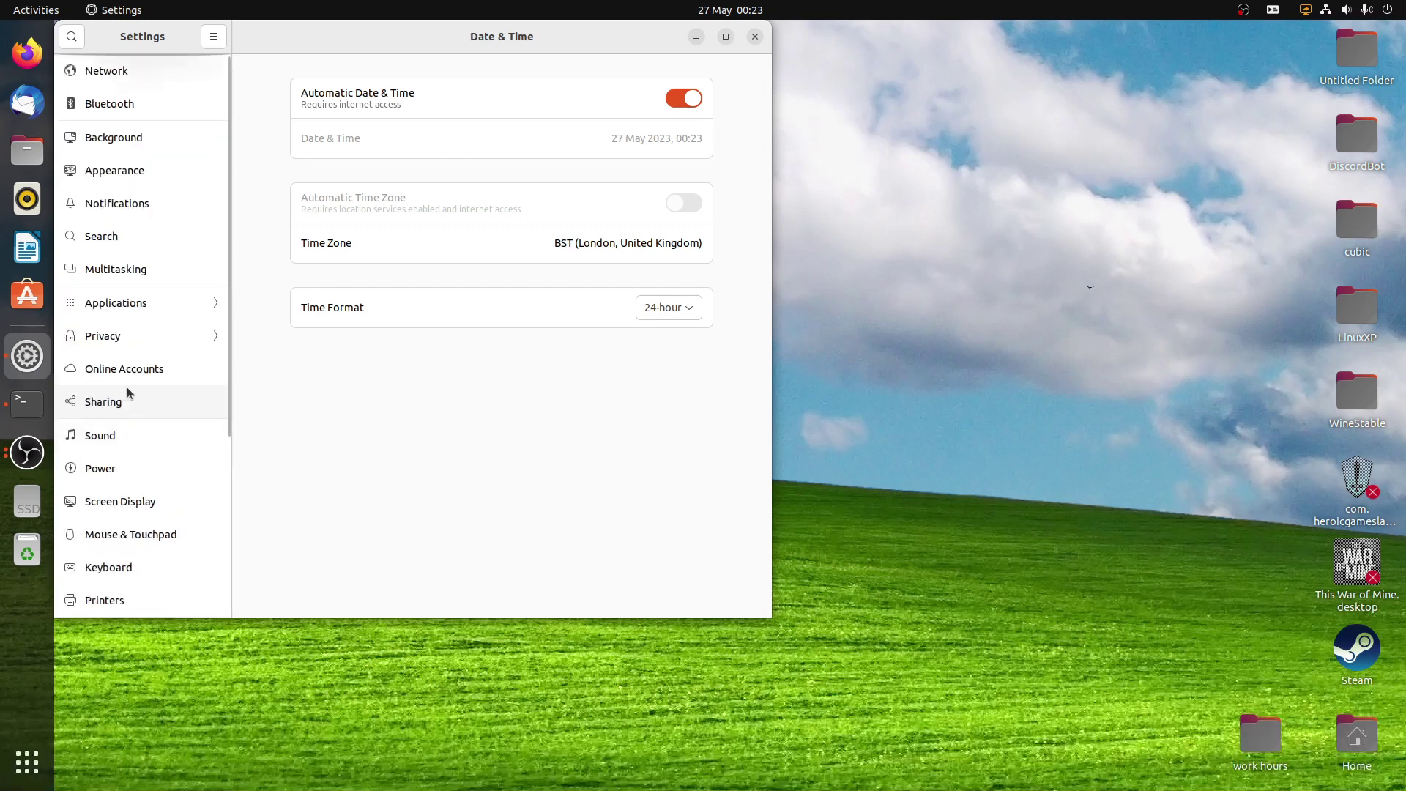
Step: View the Multitasking panel, then glance at the Activities overview and return to Settings
{"action": "left_click", "coordinate": [126, 241]}
{"action": "left_click", "coordinate": [130, 265]}
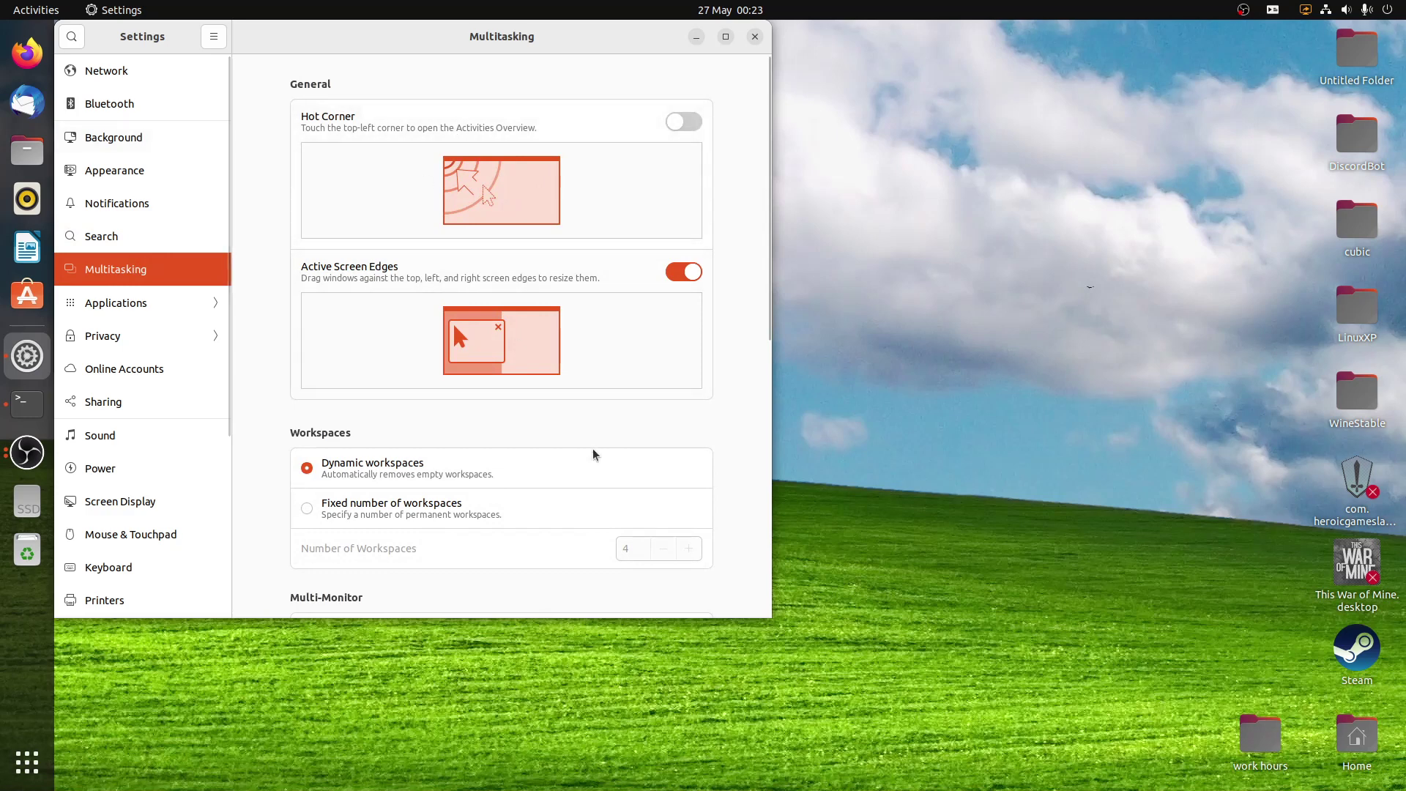
{"action": "scroll", "coordinate": [423, 409], "scroll_direction": "down", "scroll_amount": 3}
{"action": "scroll", "coordinate": [422, 408], "scroll_direction": "down", "scroll_amount": 5}
{"action": "scroll", "coordinate": [423, 409], "scroll_direction": "up", "scroll_amount": 8}
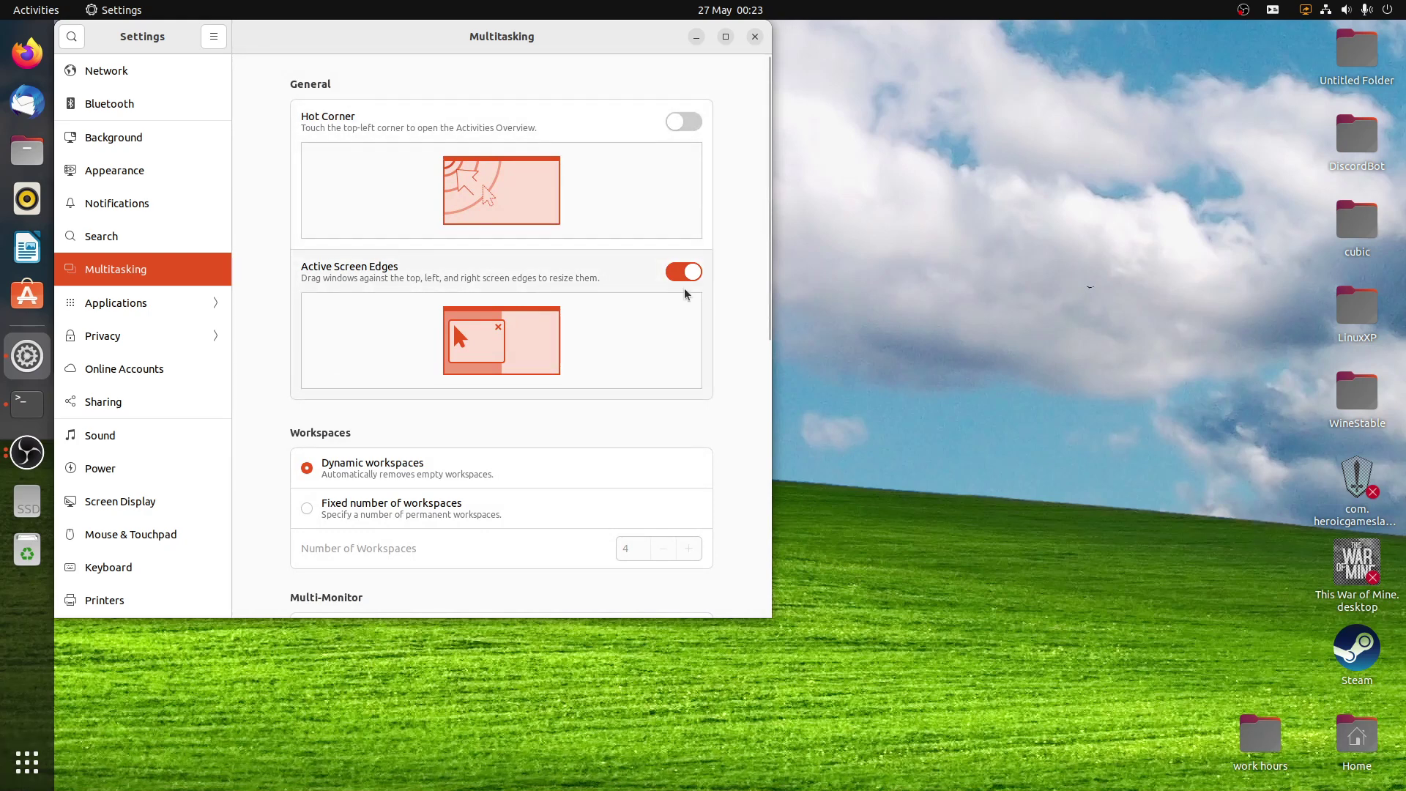
{"action": "key", "text": "super"}
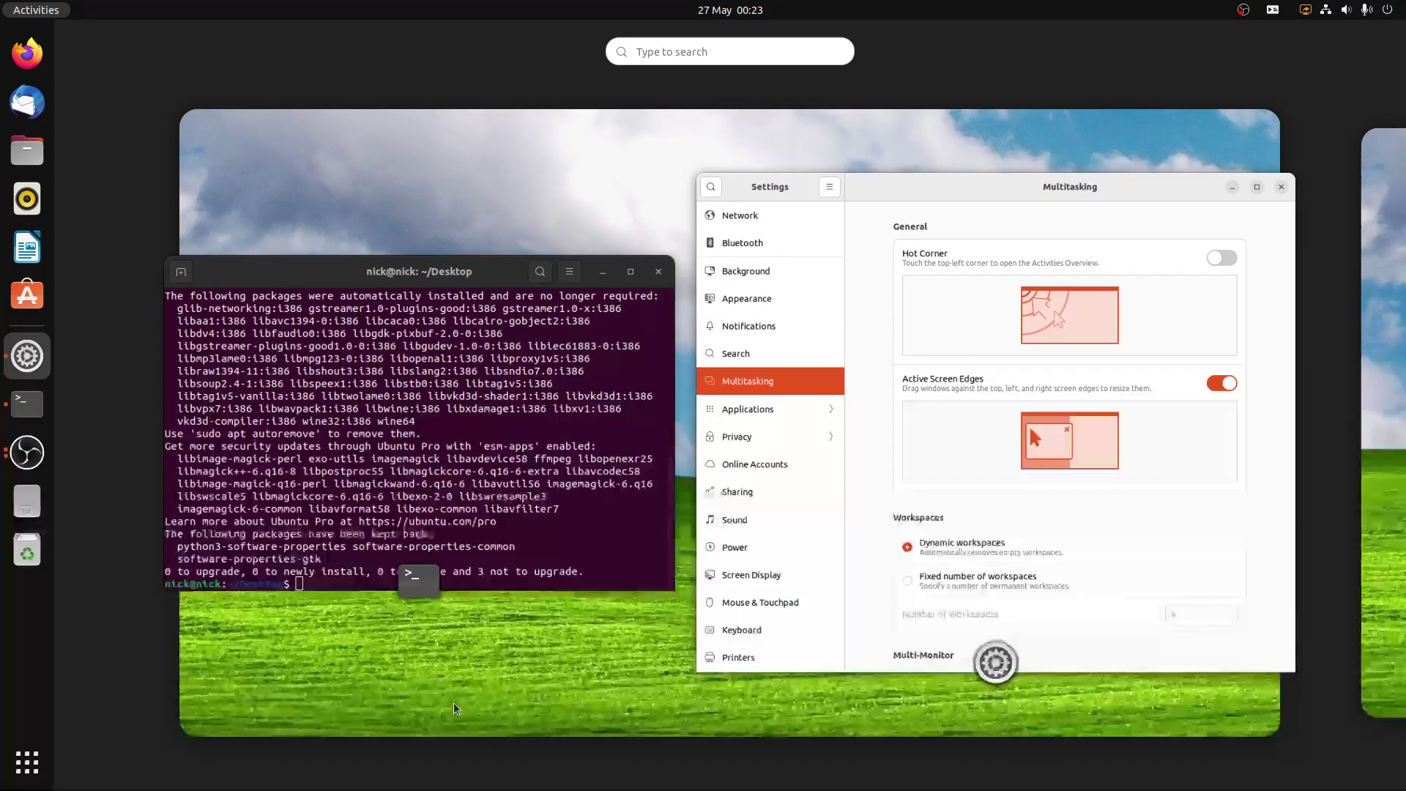
{"action": "left_click", "coordinate": [454, 701]}
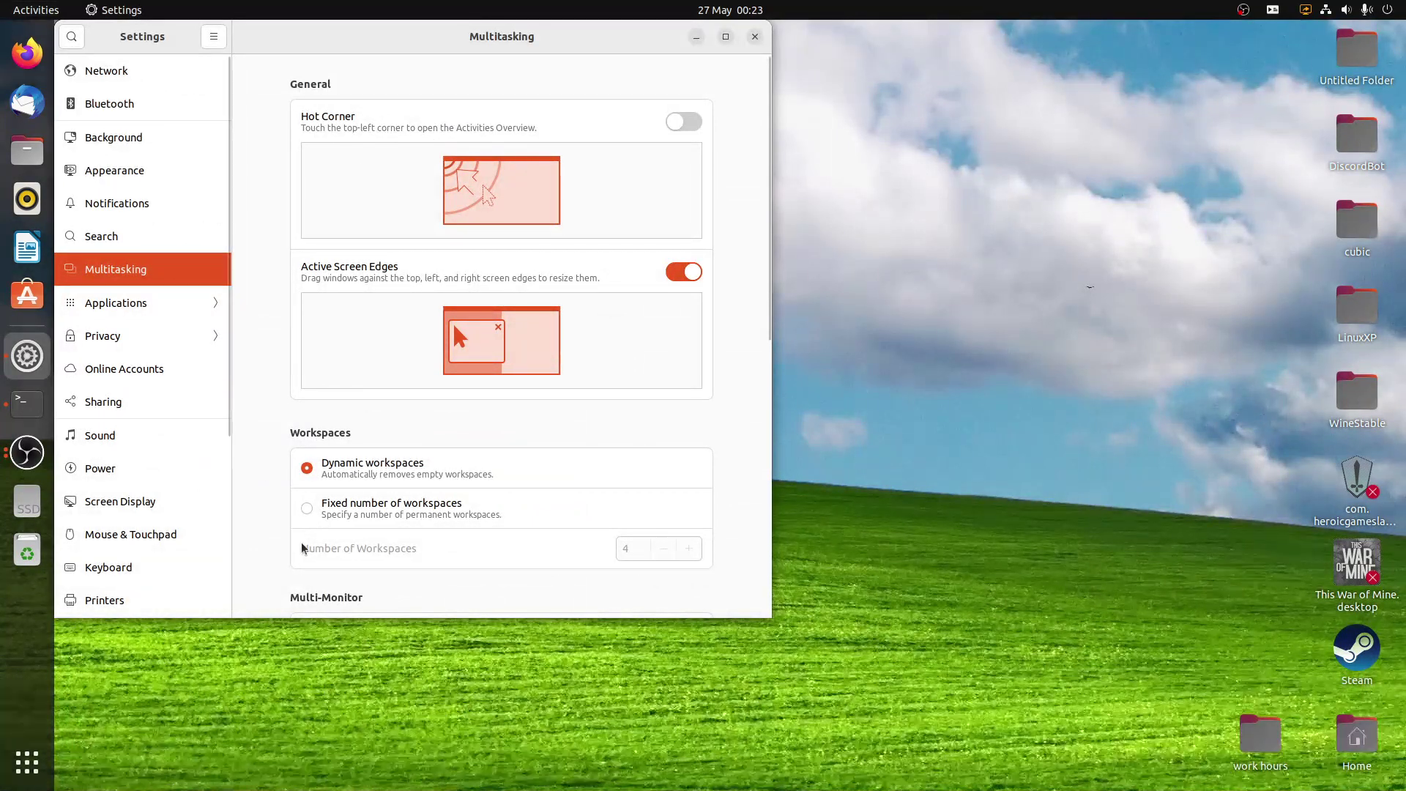
Step: Switch the desktop style to Dark in the Appearance settings
{"action": "left_click", "coordinate": [120, 174]}
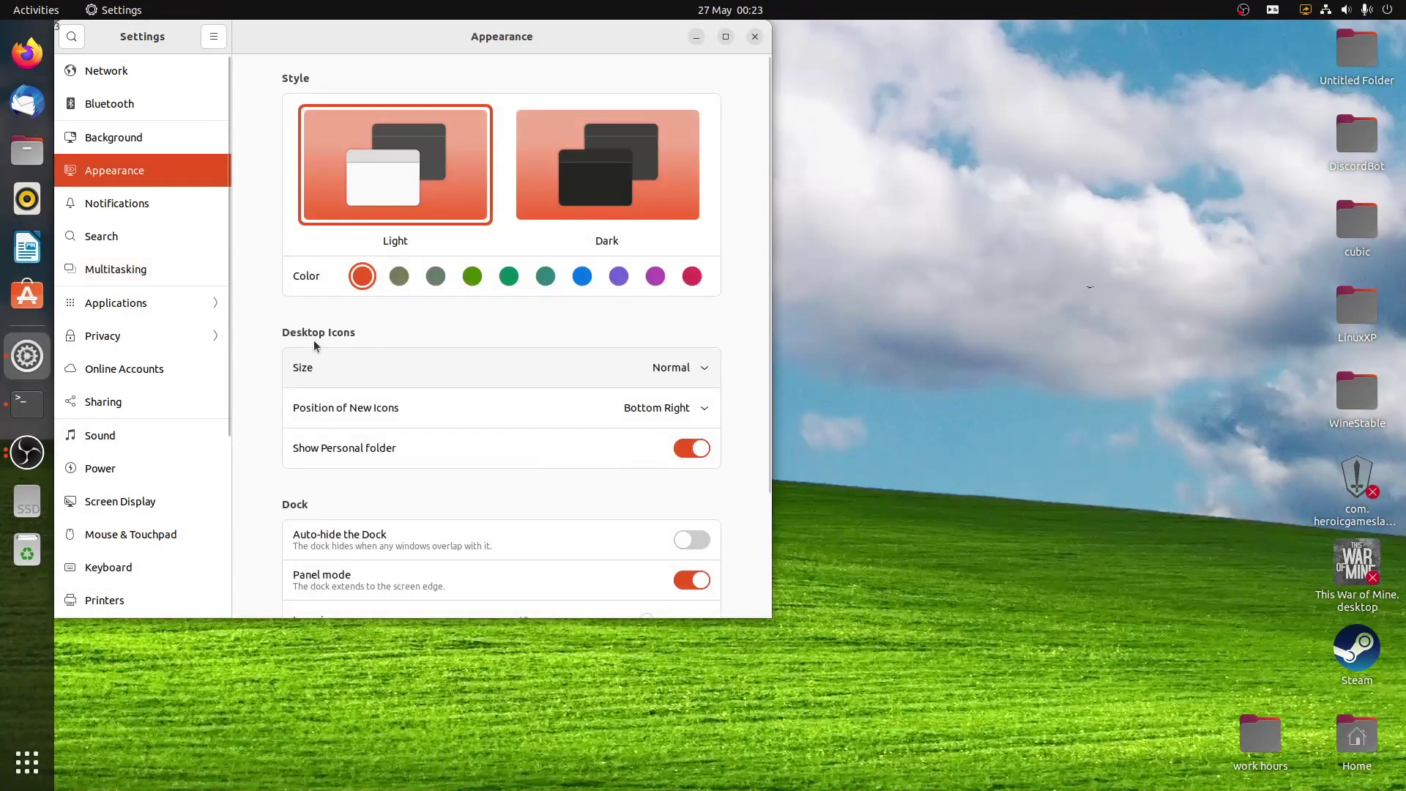
{"action": "scroll", "coordinate": [471, 555], "scroll_direction": "down", "scroll_amount": 4}
{"action": "scroll", "coordinate": [476, 555], "scroll_direction": "up", "scroll_amount": 4}
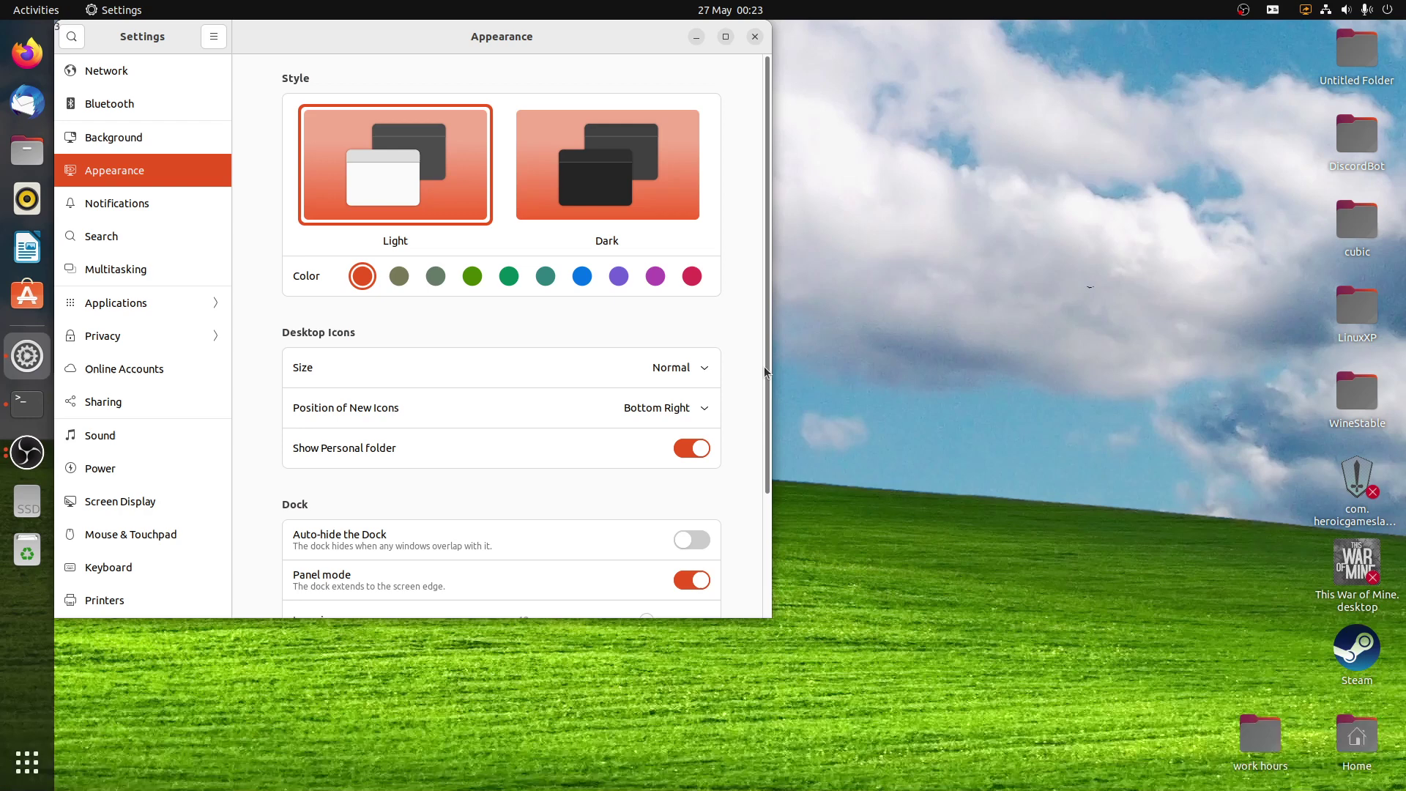
{"action": "left_click", "coordinate": [632, 147]}
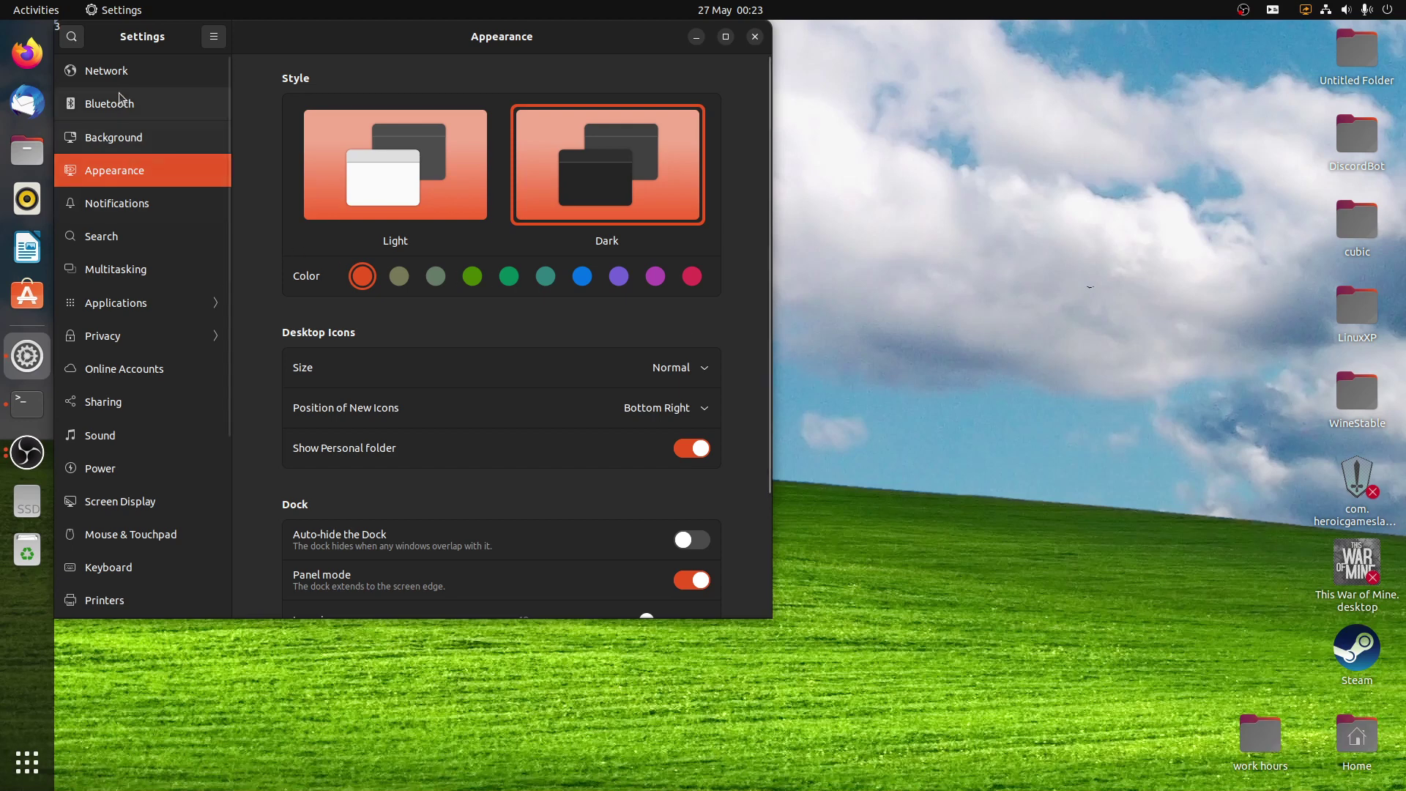
Step: Scroll through the Background wallpaper thumbnails, then show the Network panel
{"action": "left_click", "coordinate": [158, 141]}
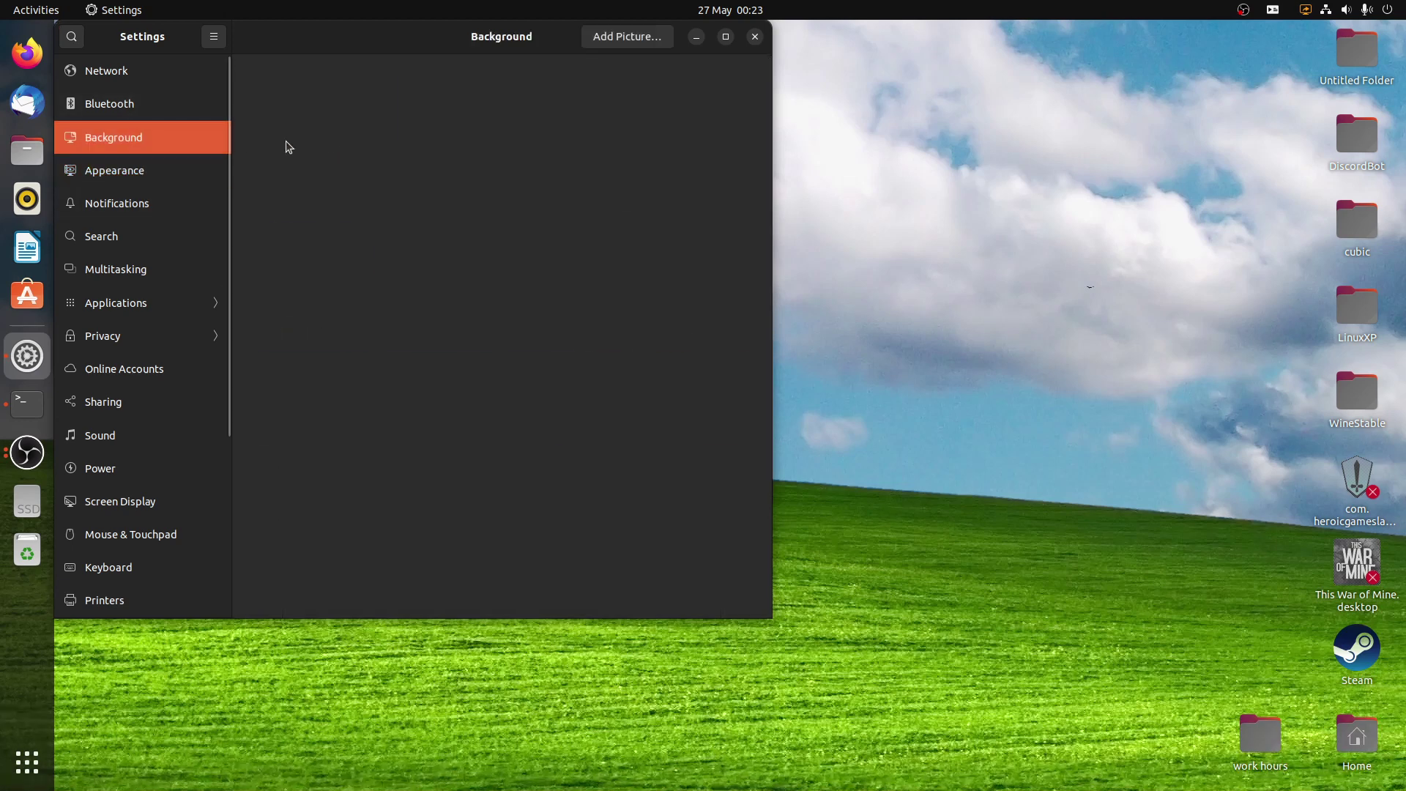
{"action": "scroll", "coordinate": [458, 335], "scroll_direction": "down", "scroll_amount": 5}
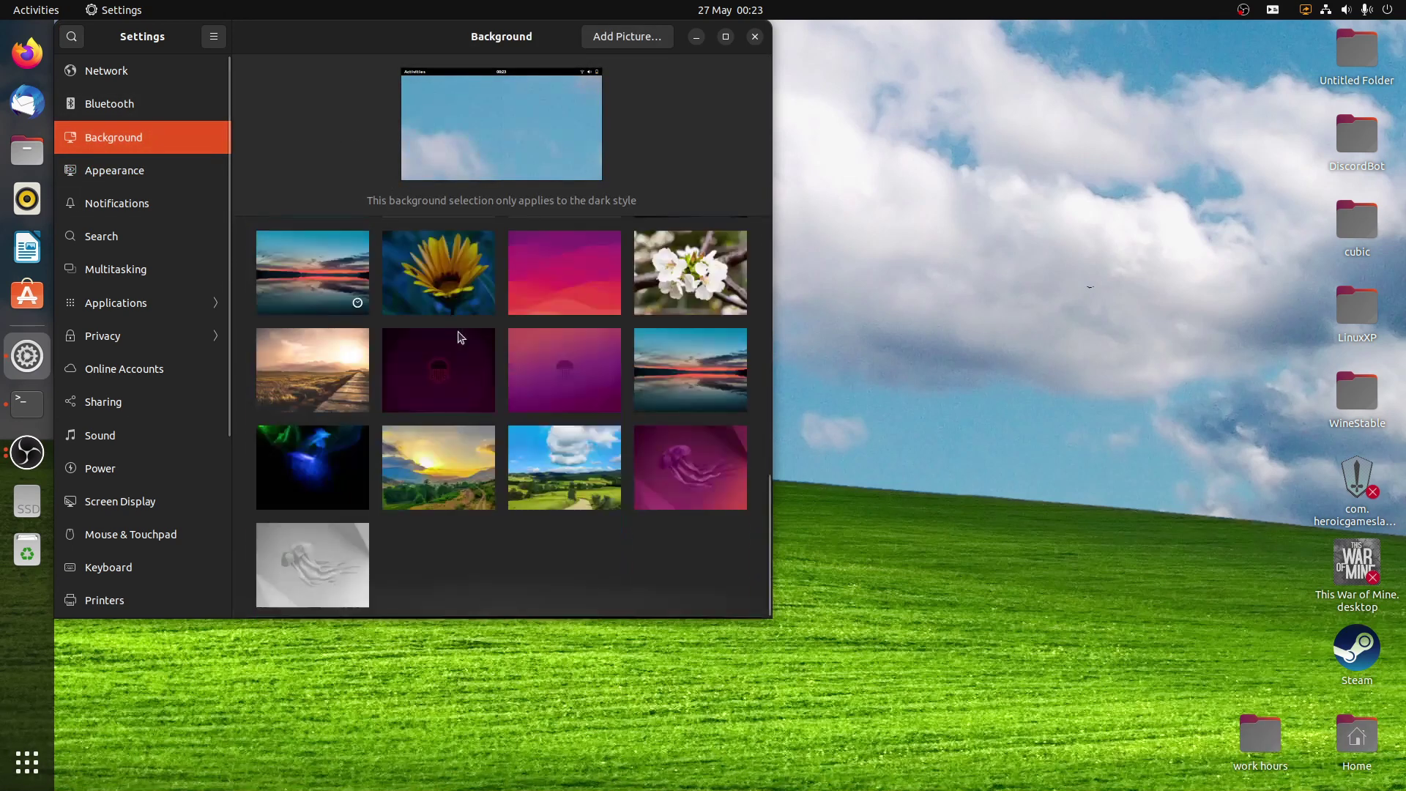
{"action": "scroll", "coordinate": [467, 376], "scroll_direction": "up", "scroll_amount": 10}
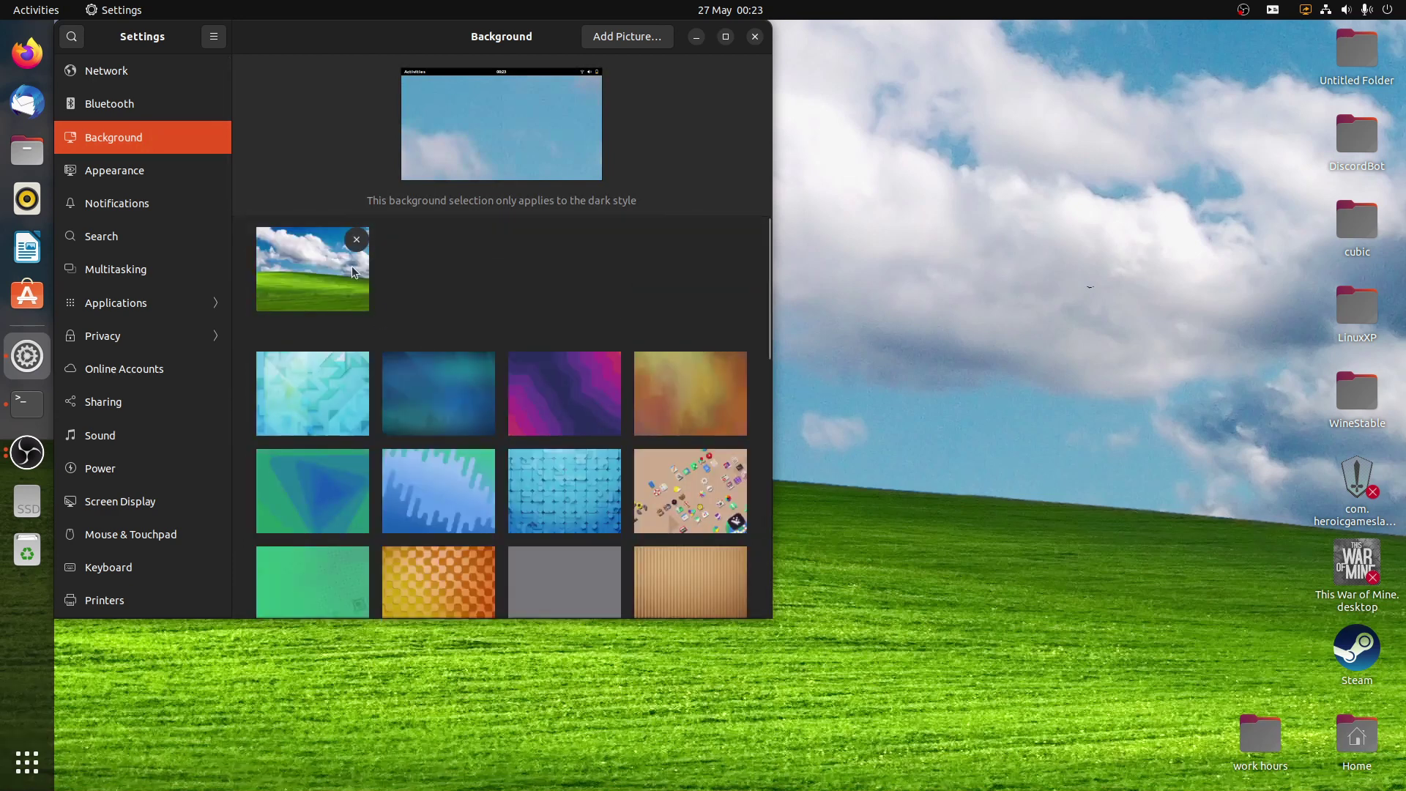
{"action": "scroll", "coordinate": [631, 351], "scroll_direction": "down", "scroll_amount": 5}
{"action": "left_click", "coordinate": [131, 70]}
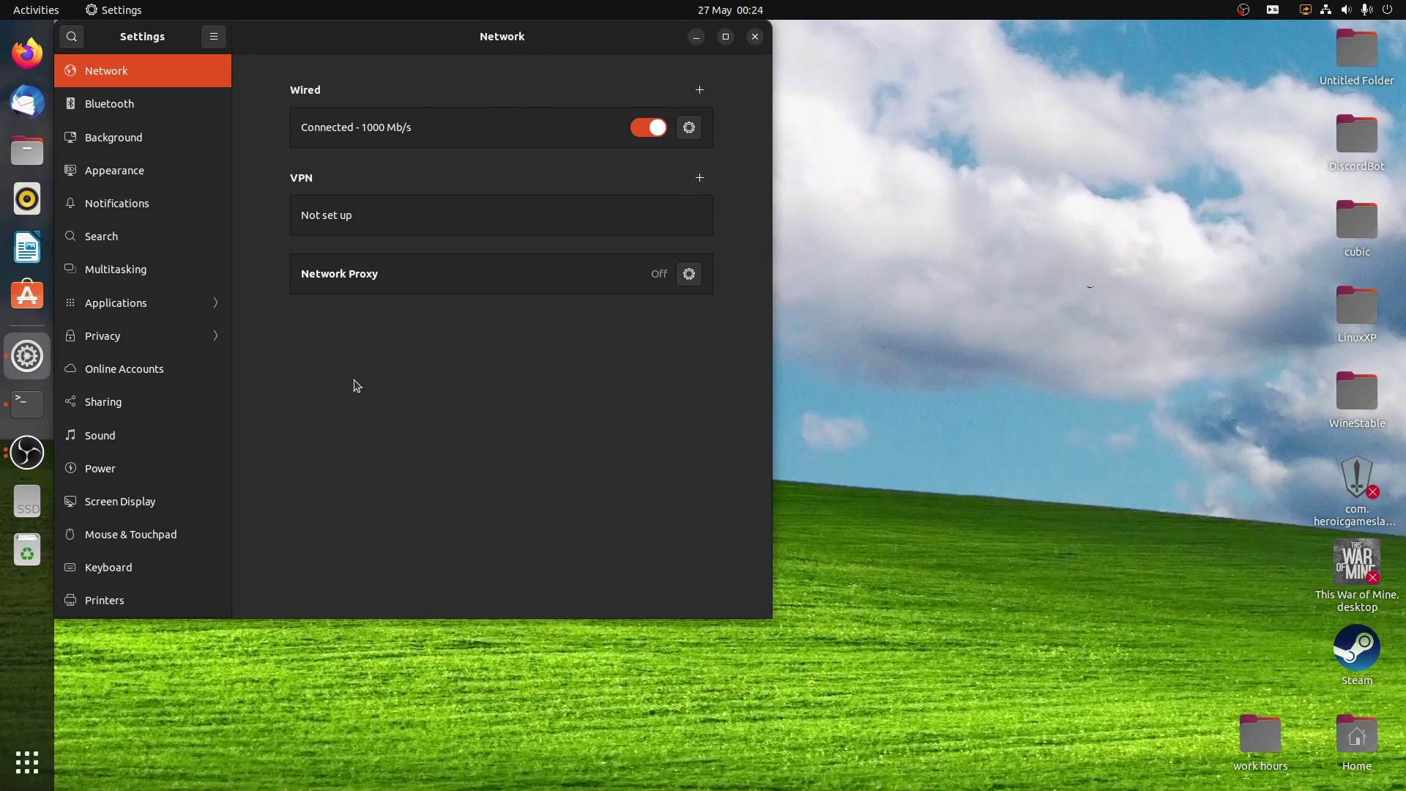
Step: Inspect the Wired connection's Details, Identity and IPv4 settings, then cancel without applying changes
{"action": "left_click", "coordinate": [689, 128]}
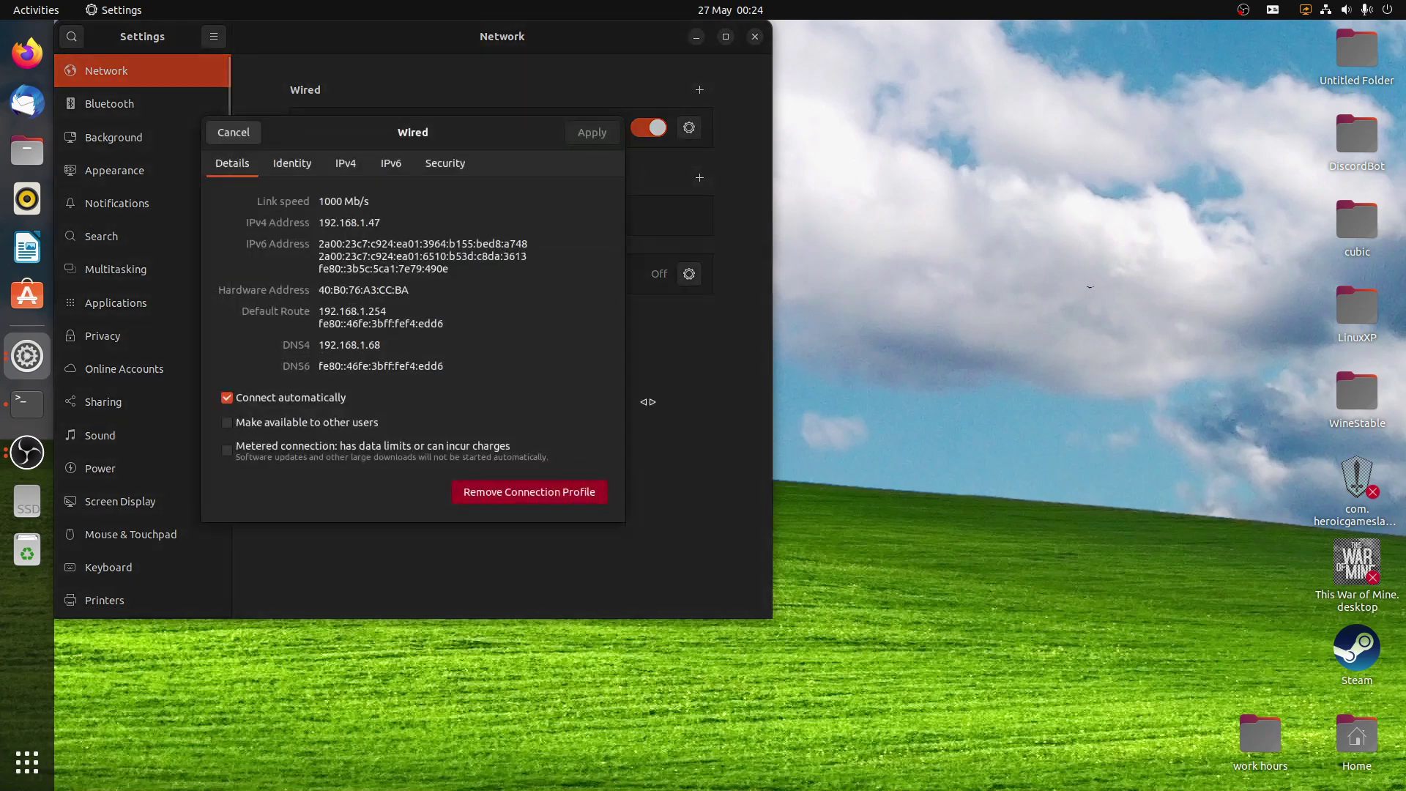
{"action": "left_click", "coordinate": [303, 167]}
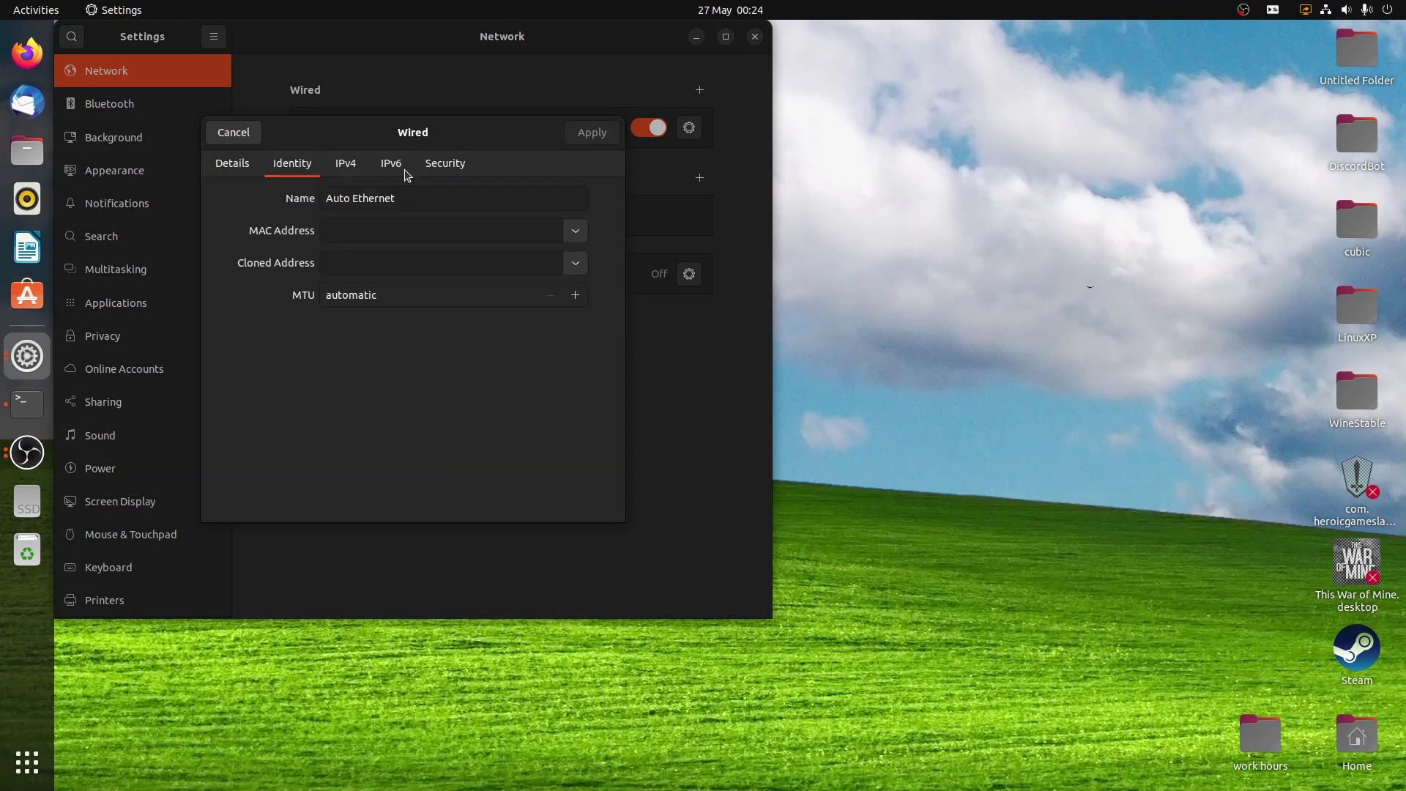
{"action": "left_click", "coordinate": [344, 163]}
{"action": "scroll", "coordinate": [375, 388], "scroll_direction": "down", "scroll_amount": 1}
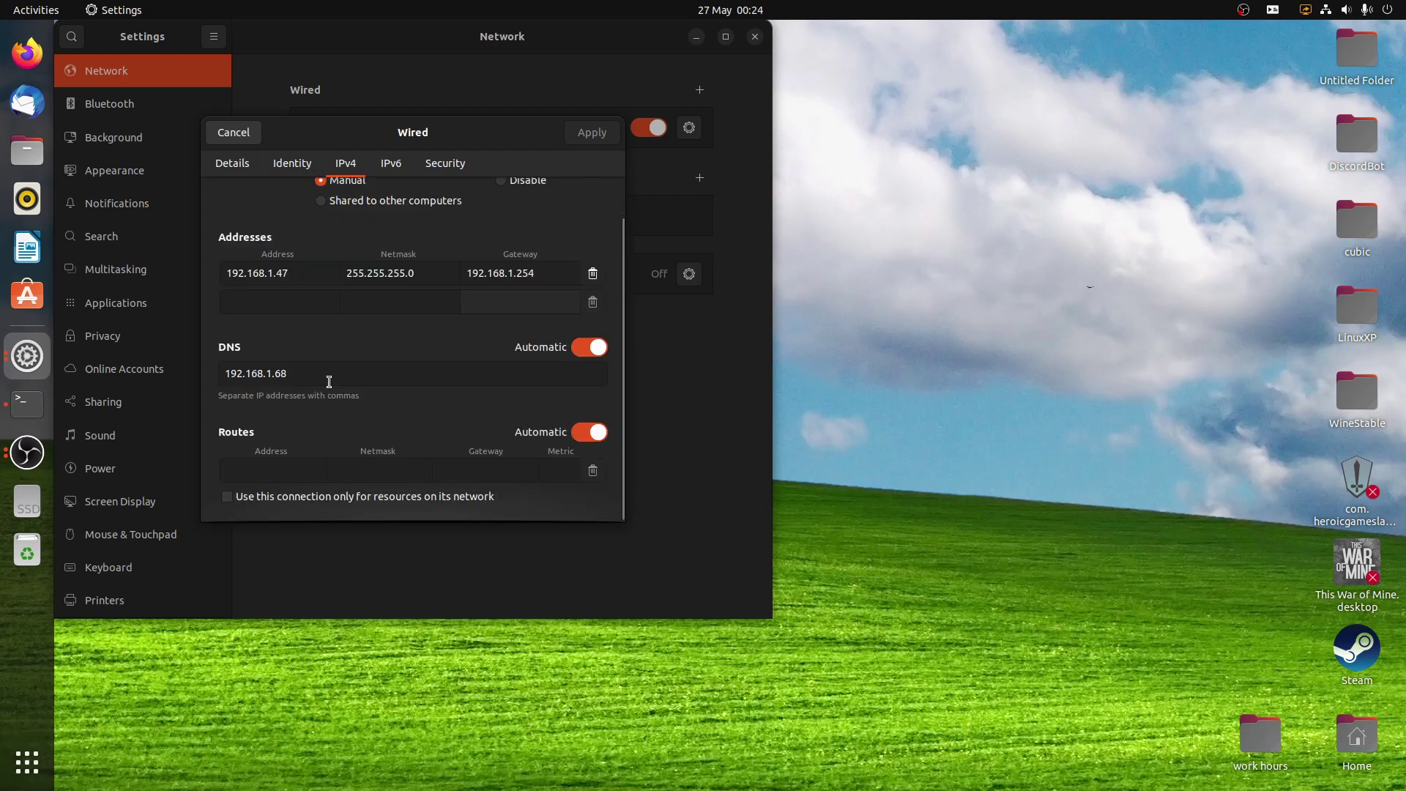
{"action": "scroll", "coordinate": [375, 388], "scroll_direction": "up", "scroll_amount": 1}
{"action": "left_click", "coordinate": [235, 136]}
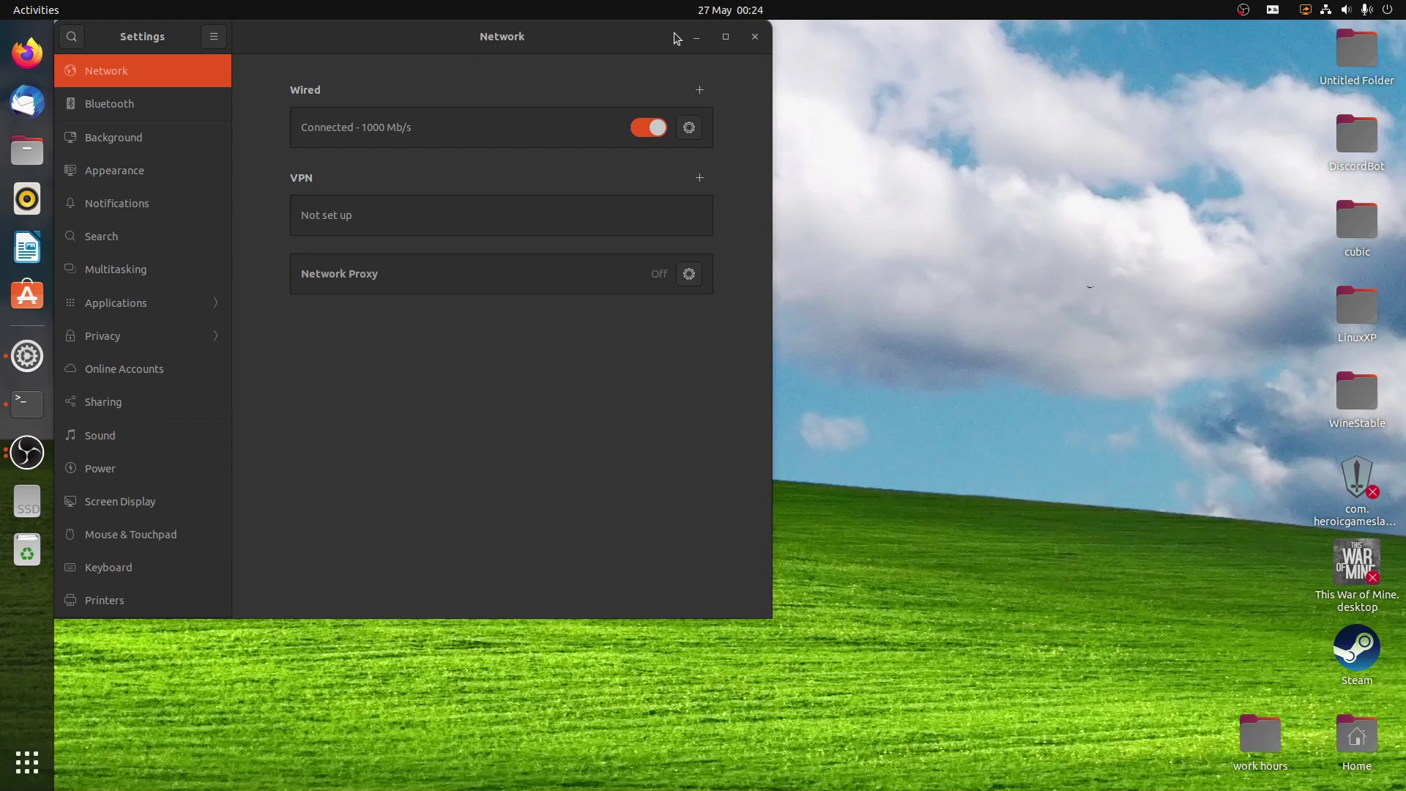
{"action": "left_click", "coordinate": [741, 38]}
Step: Close Settings and move the terminal window to the right side of the screen
{"action": "left_click", "coordinate": [755, 36]}
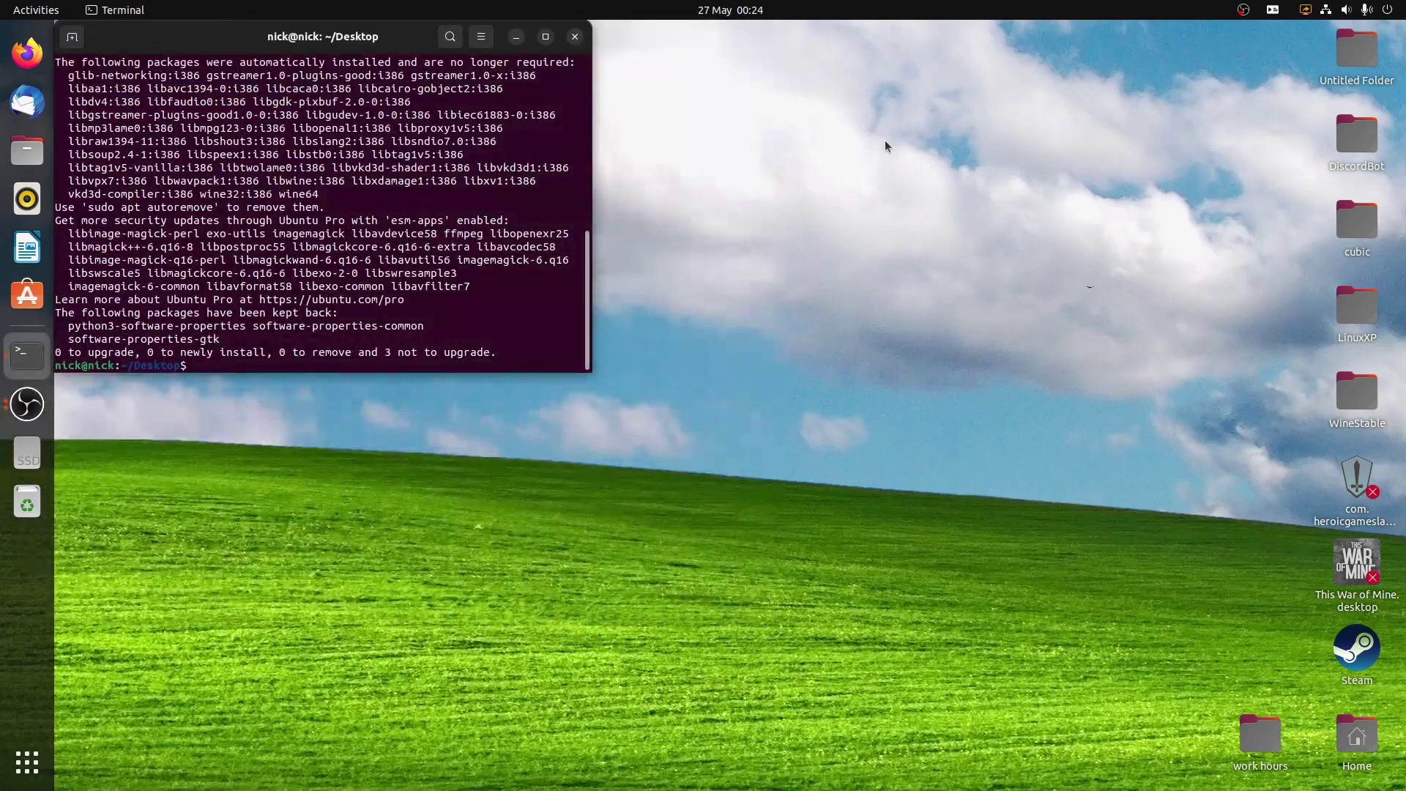
{"action": "left_click_drag", "start_coordinate": [979, 80], "coordinate": [1405, 749]}
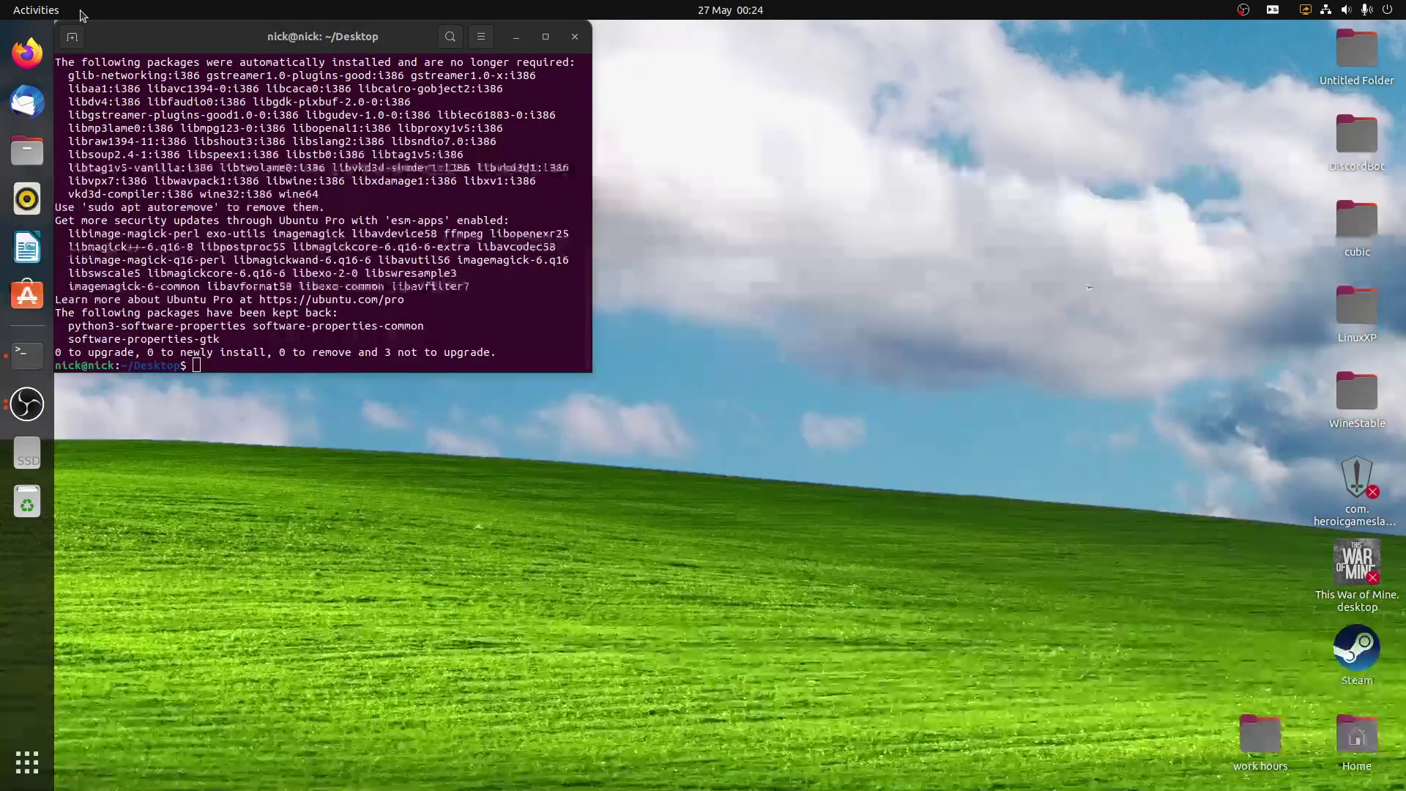
{"action": "left_click_drag", "start_coordinate": [410, 36], "coordinate": [960, 83]}
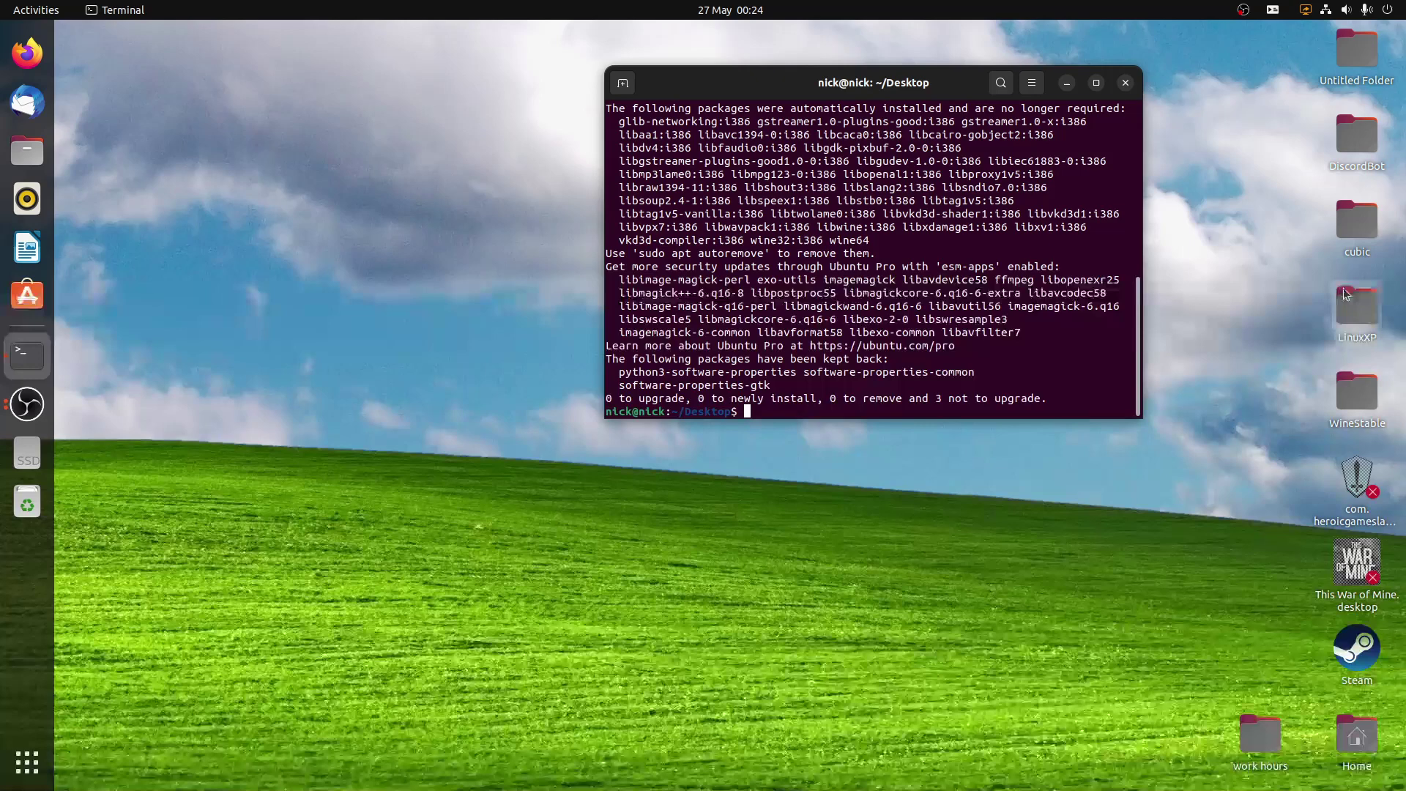
Step: Reveal the Heroic launcher desktop file in Files, close Files, then show the full app grid
{"action": "left_click", "coordinate": [1357, 563]}
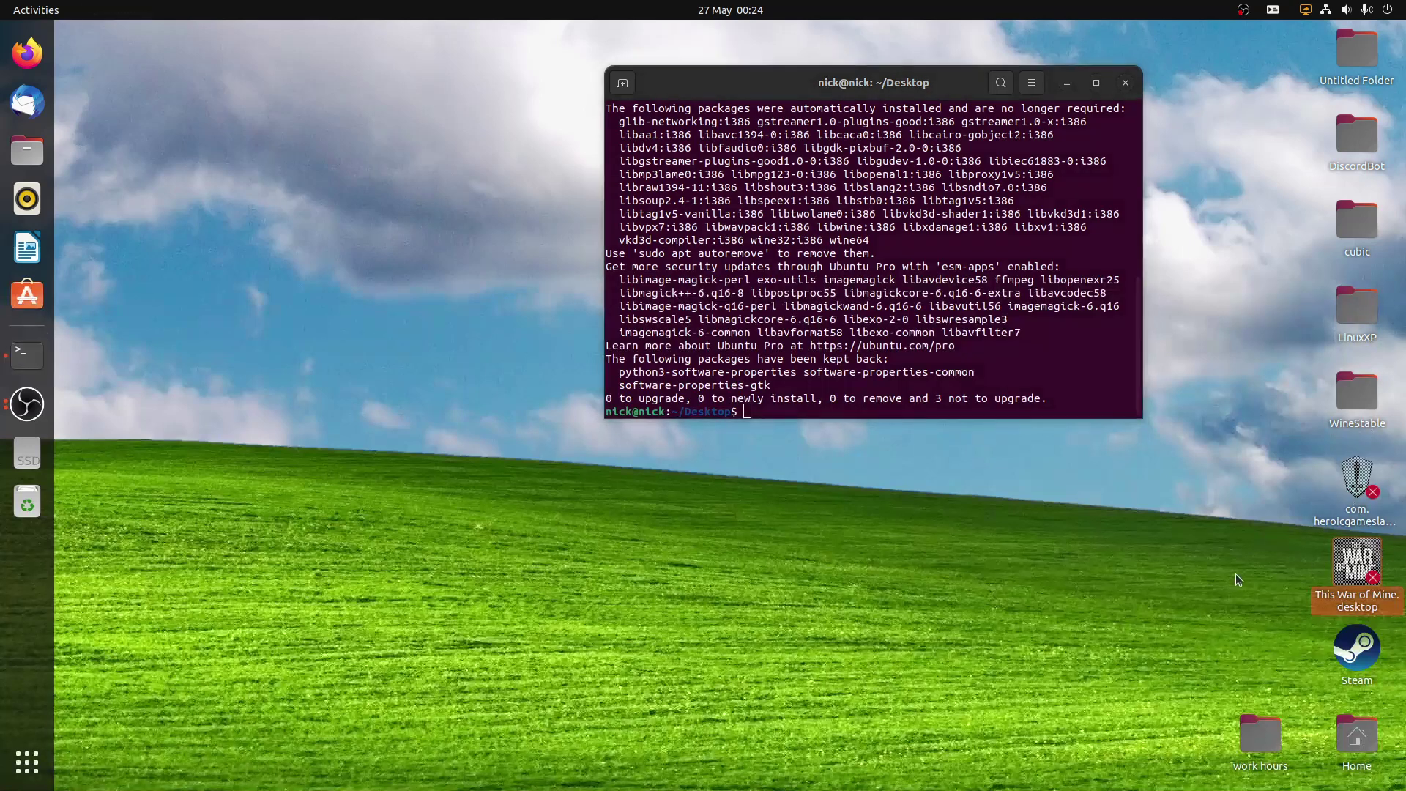
{"action": "left_click", "coordinate": [1139, 624]}
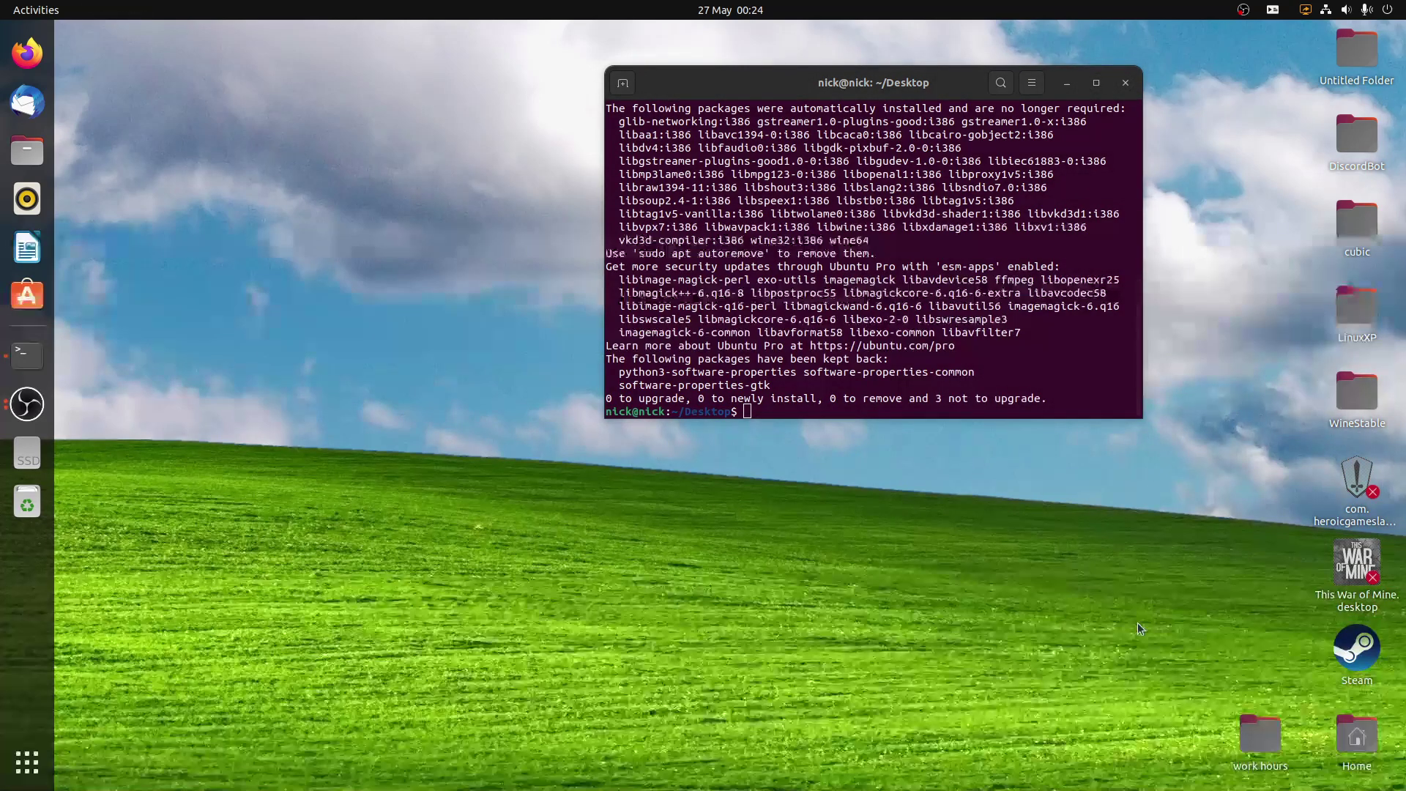
{"action": "left_click", "coordinate": [1334, 509]}
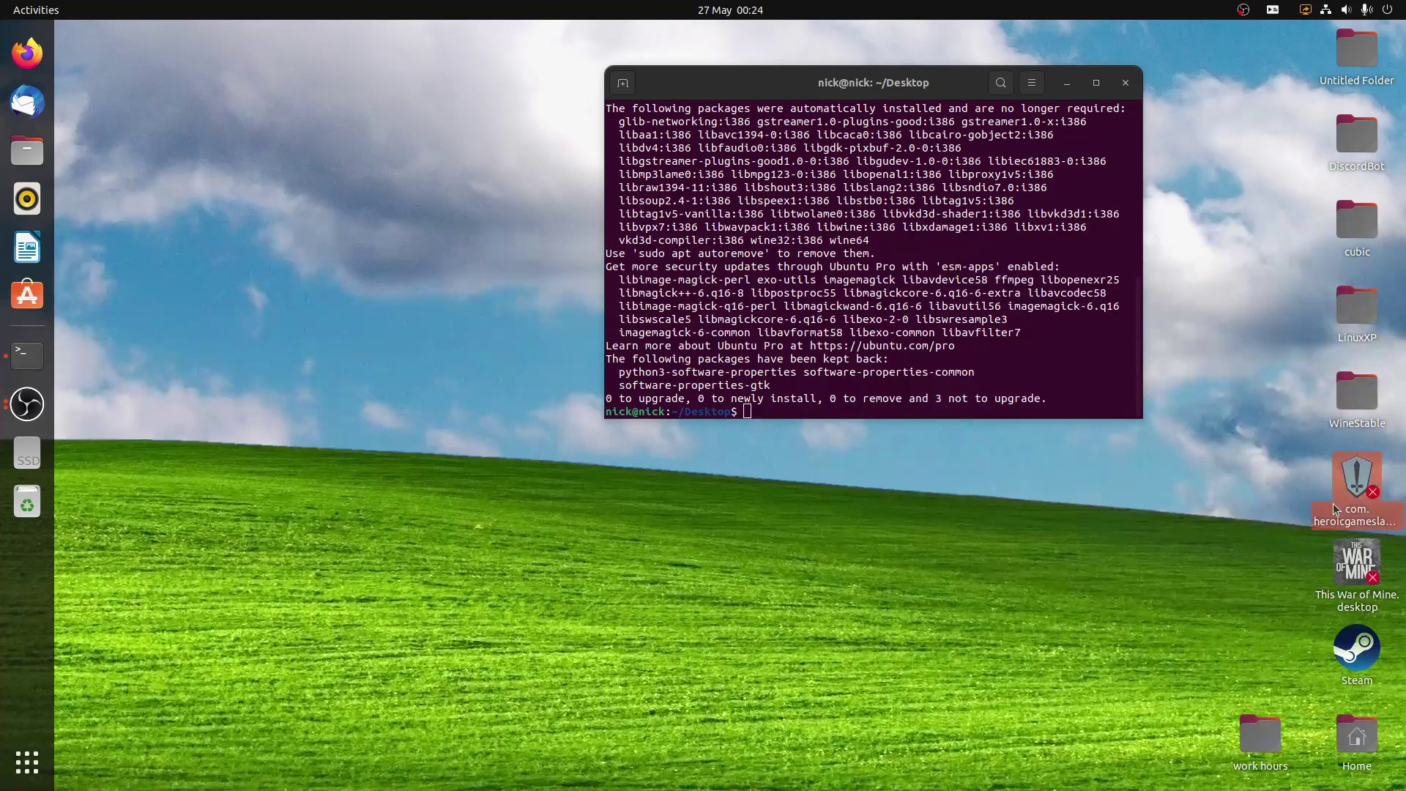
{"action": "right_click", "coordinate": [1334, 509]}
{"action": "left_click", "coordinate": [1297, 483]}
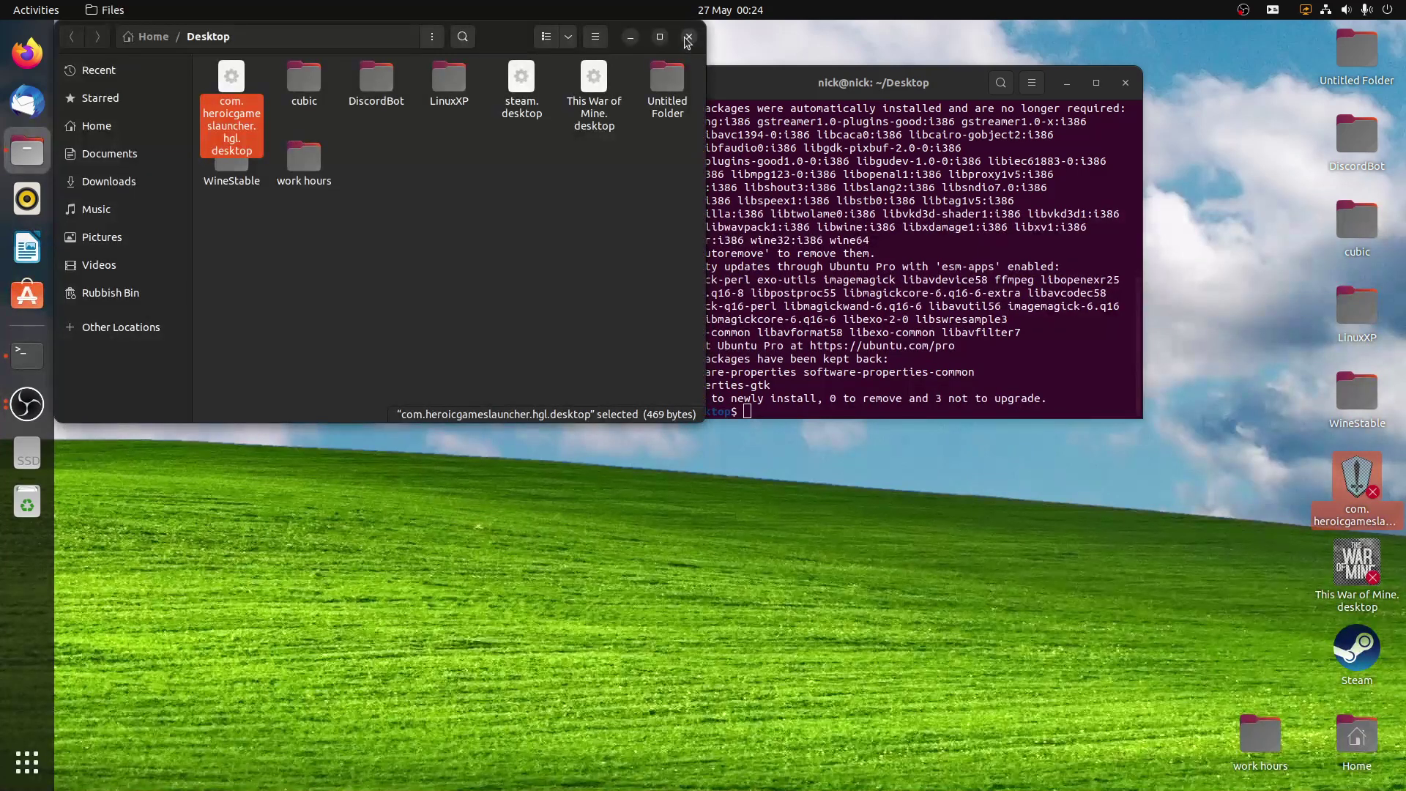
{"action": "left_click", "coordinate": [688, 37]}
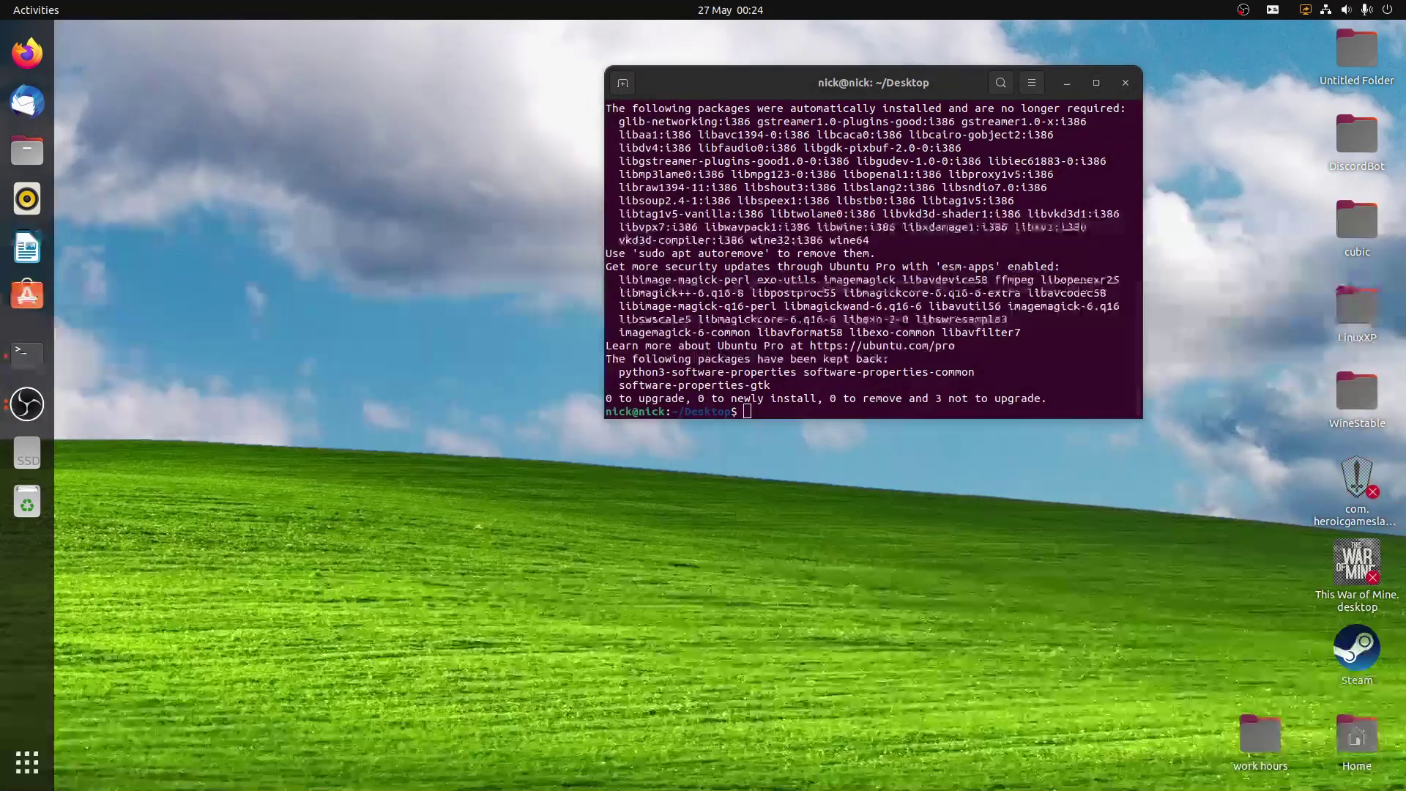
{"action": "left_click", "coordinate": [1361, 567]}
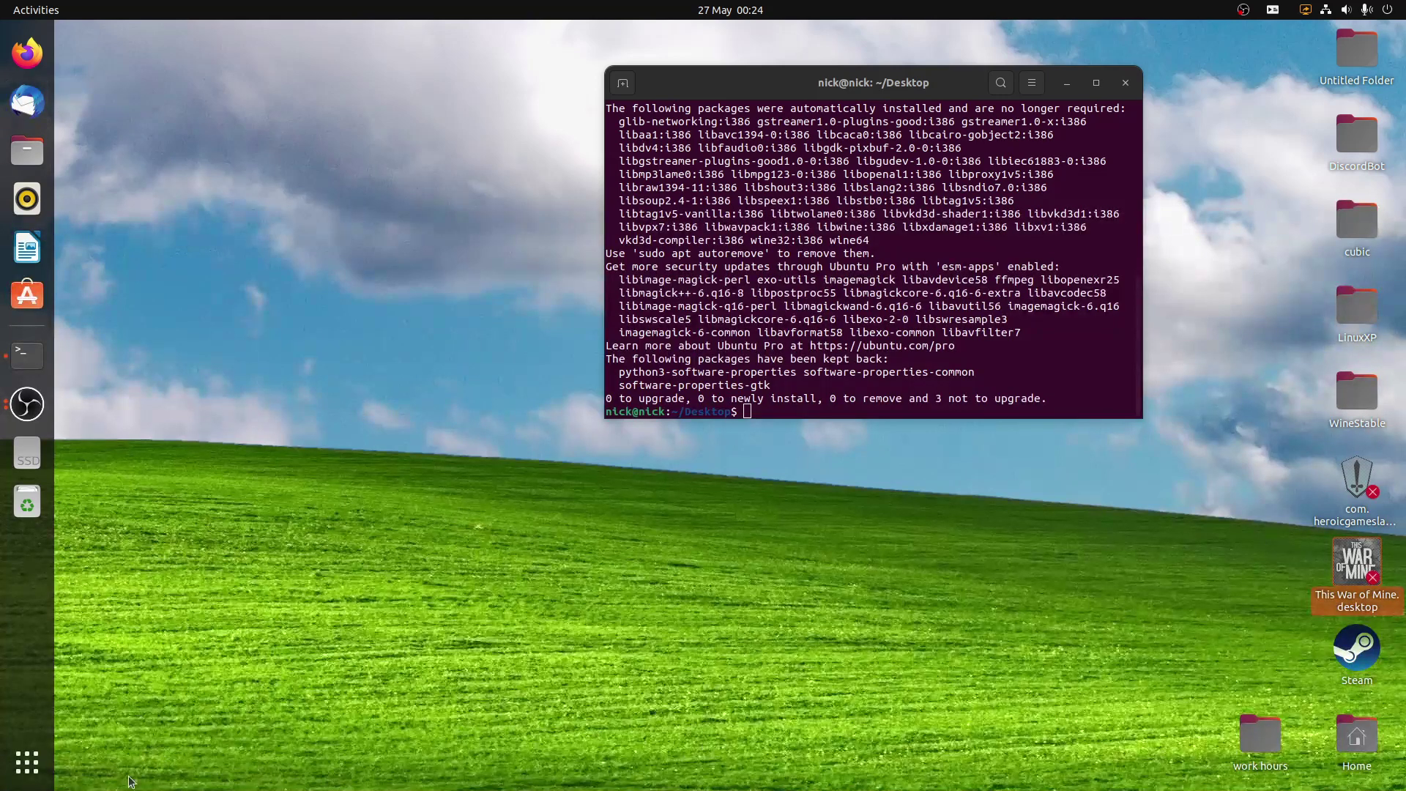
{"action": "left_click", "coordinate": [46, 776]}
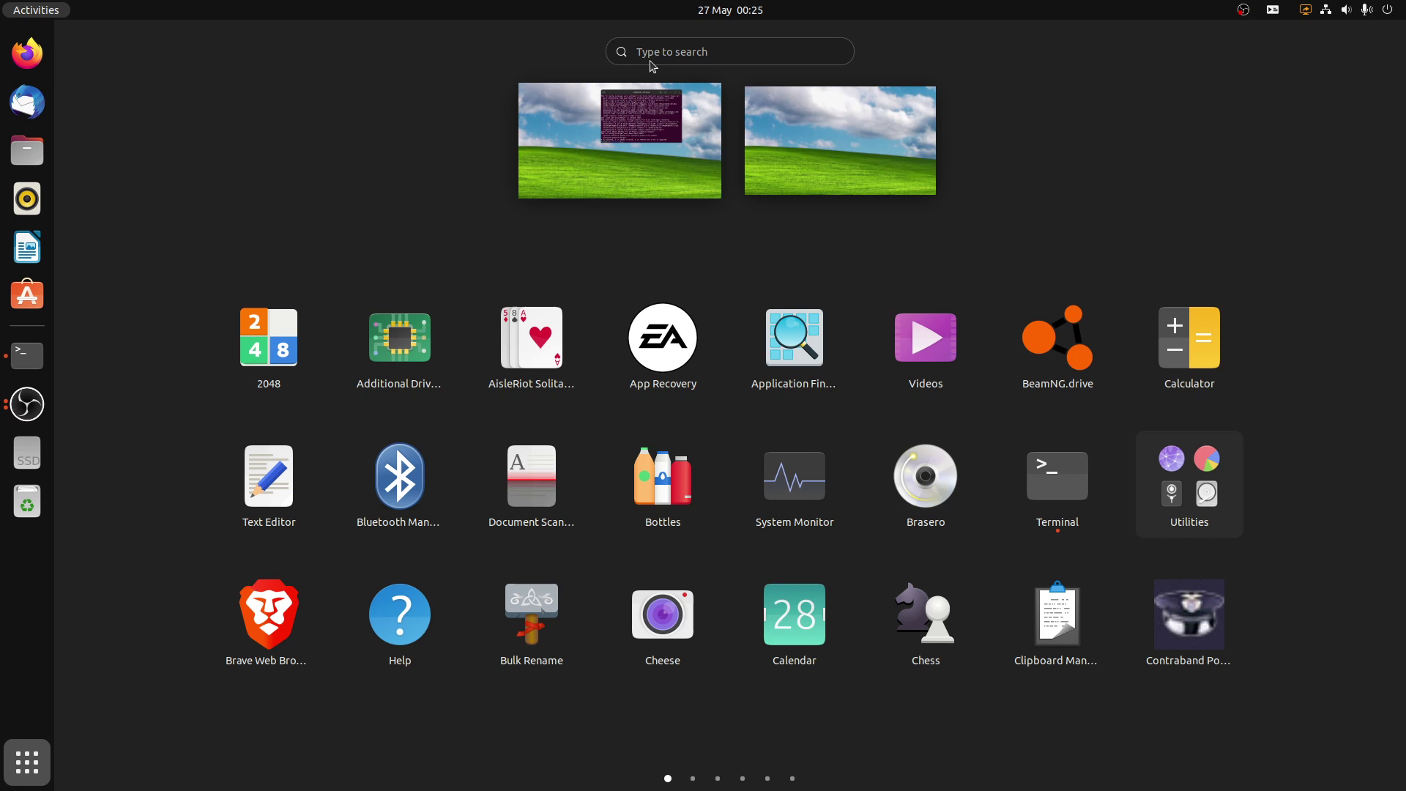
Step: Page through the unsorted app grid to the page with Steam, Sublime Text, Ubisoft Connect and VLC
{"action": "scroll", "coordinate": [807, 410], "scroll_direction": "down", "scroll_amount": 1}
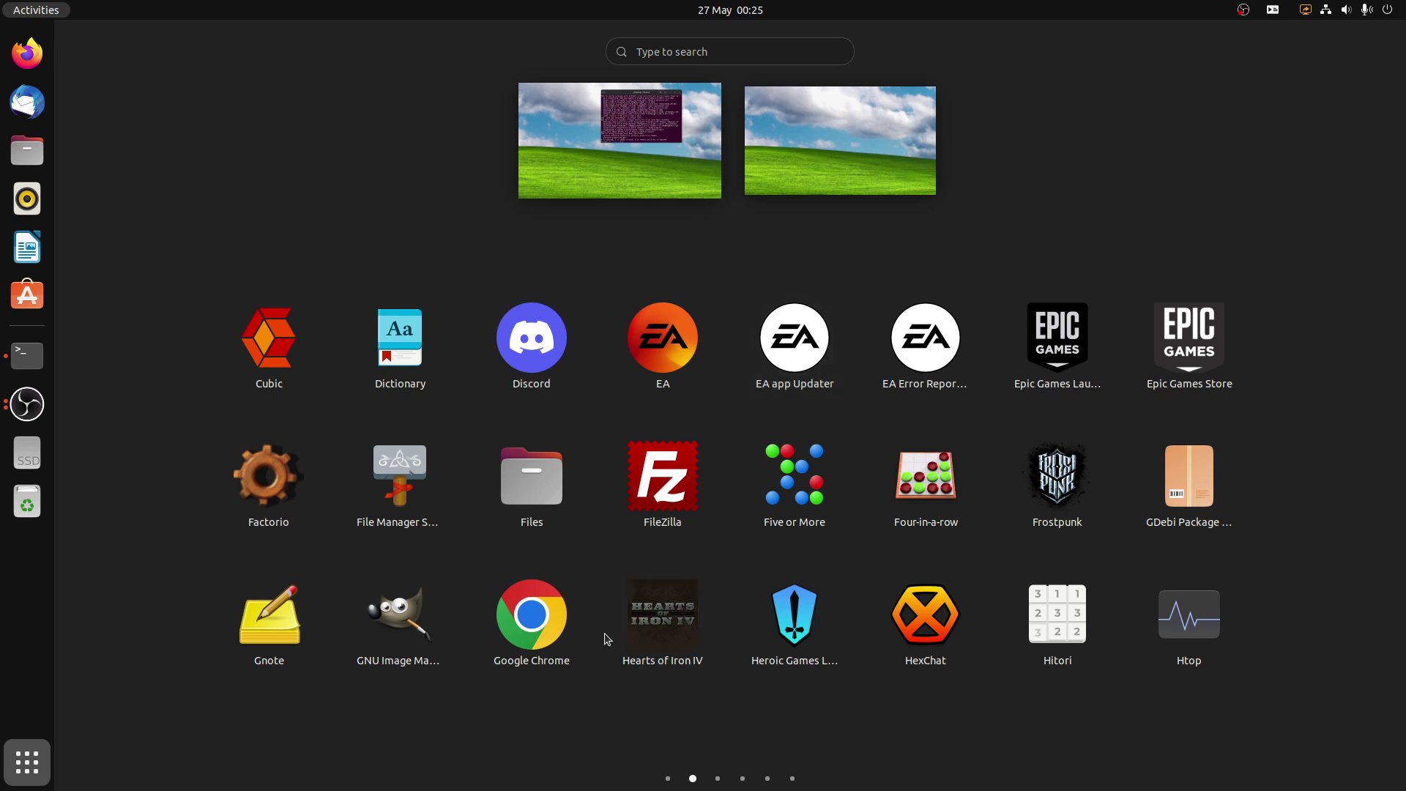
{"action": "scroll", "coordinate": [856, 480], "scroll_direction": "down", "scroll_amount": 1}
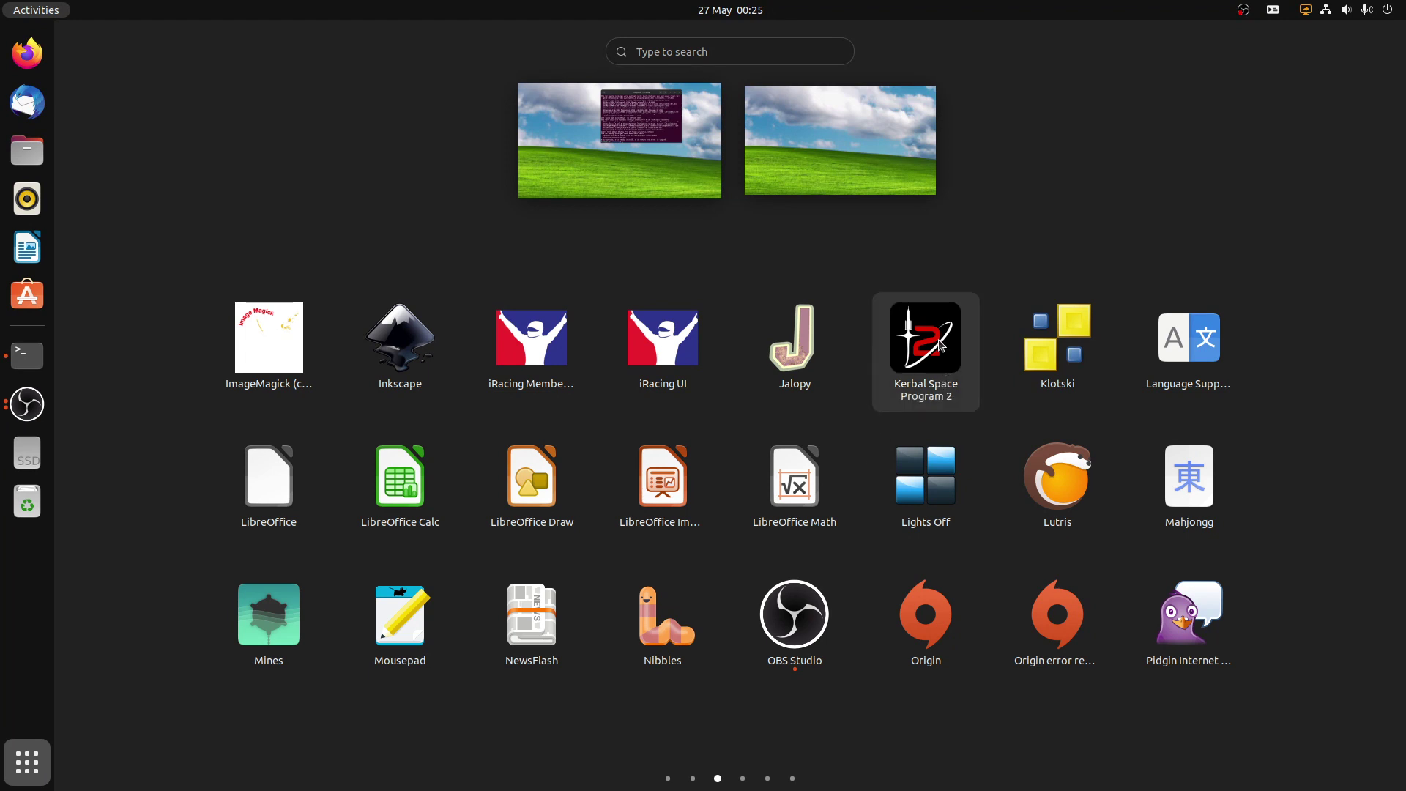
{"action": "scroll", "coordinate": [939, 344], "scroll_direction": "down", "scroll_amount": 1}
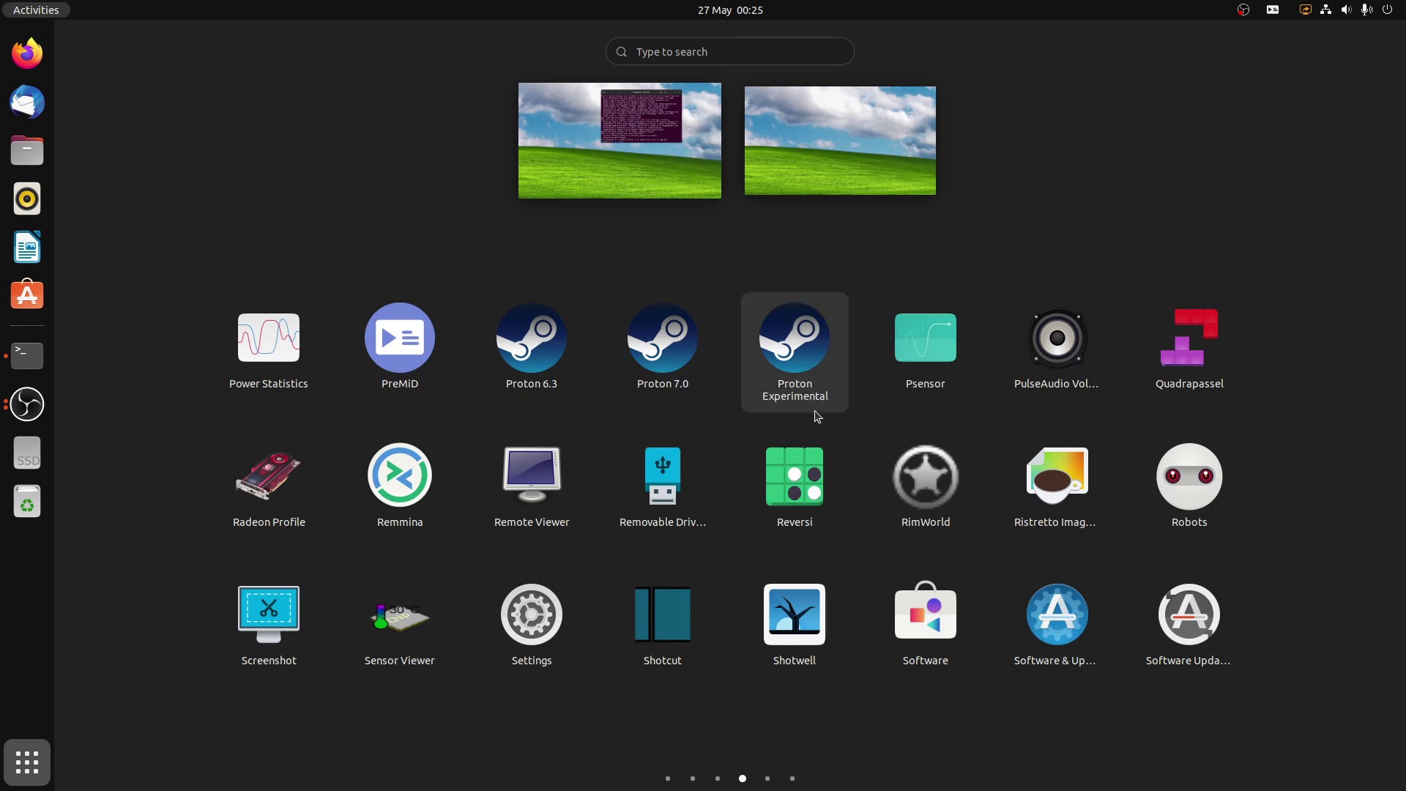
{"action": "scroll", "coordinate": [590, 588], "scroll_direction": "up", "scroll_amount": 1}
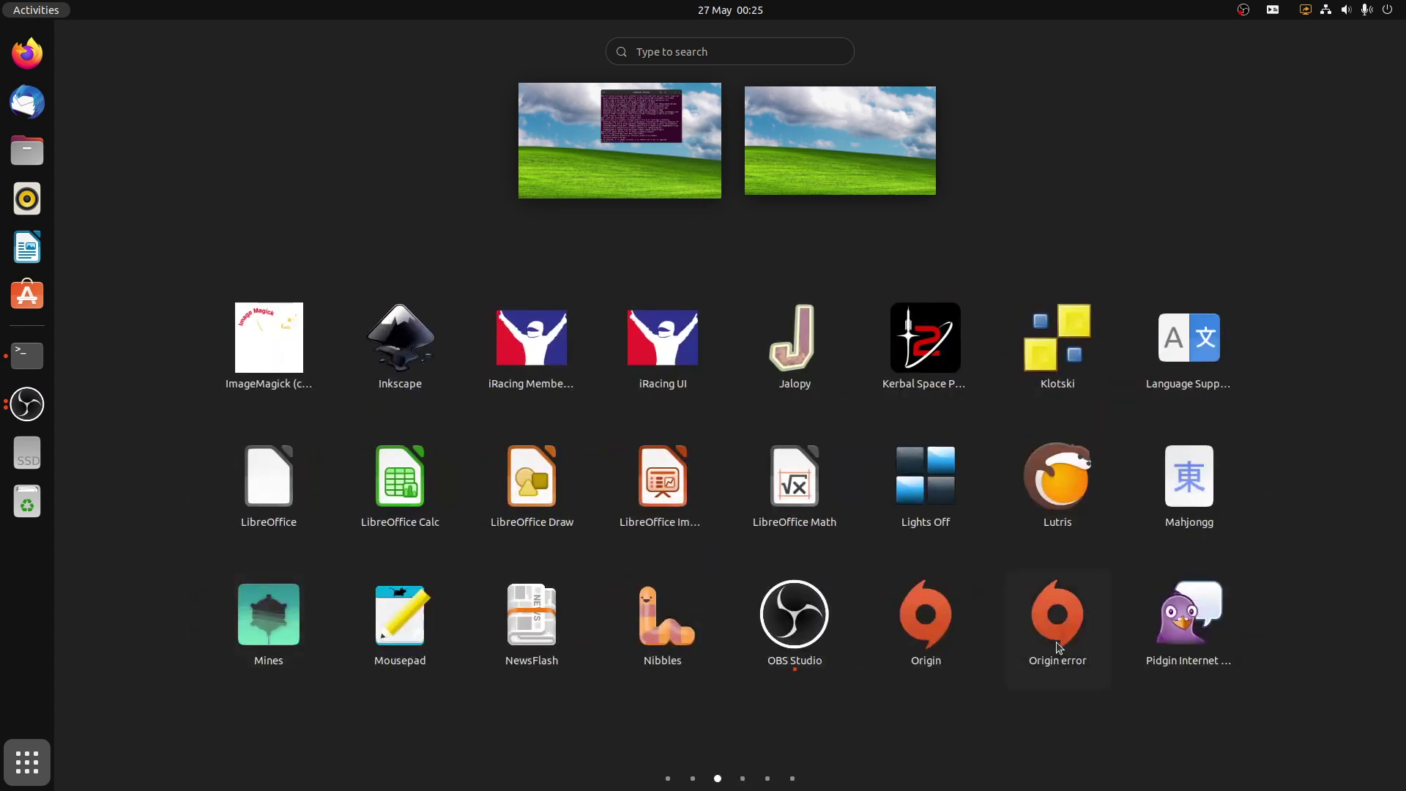
{"action": "scroll", "coordinate": [841, 638], "scroll_direction": "down", "scroll_amount": 2}
{"action": "scroll", "coordinate": [460, 612], "scroll_direction": "up", "scroll_amount": 2}
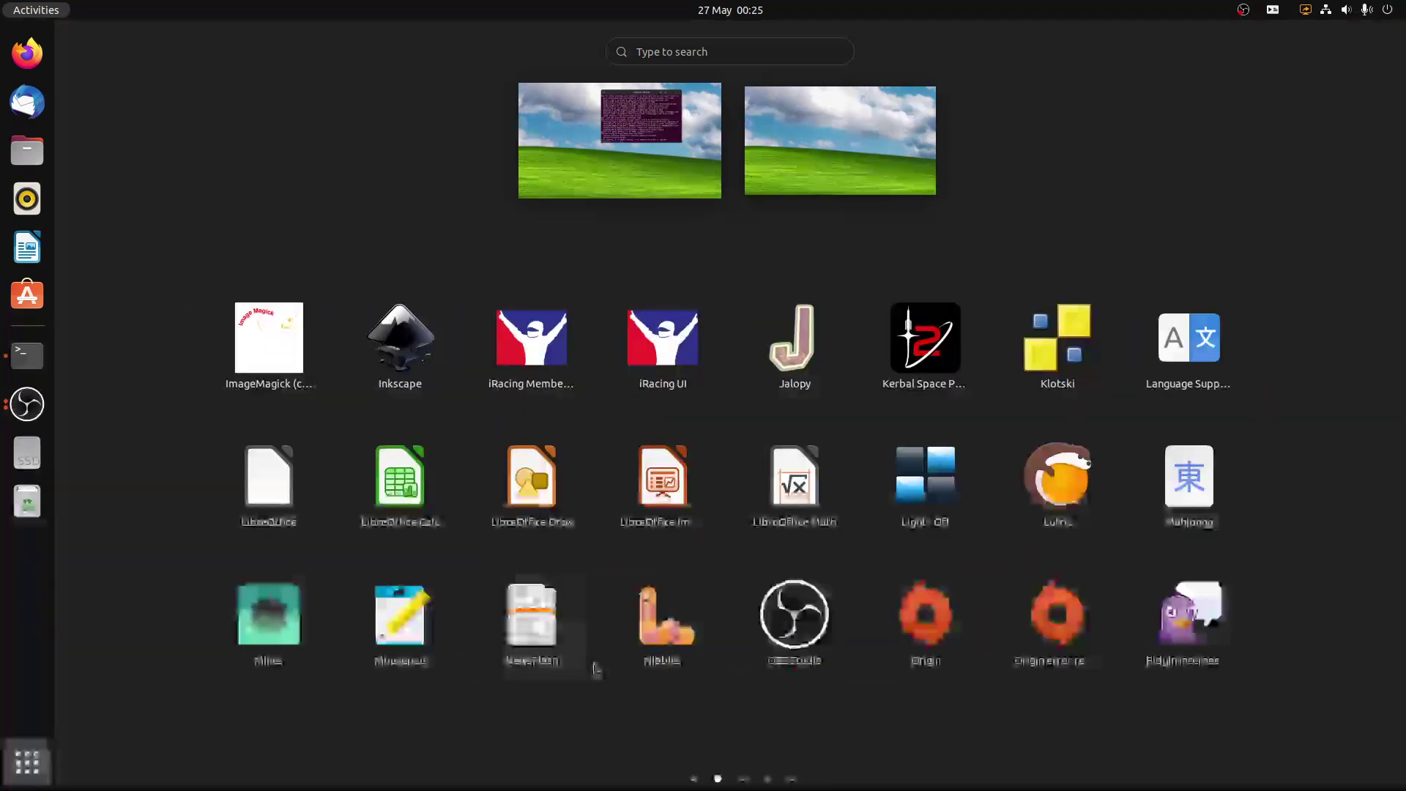
{"action": "scroll", "coordinate": [612, 639], "scroll_direction": "down", "scroll_amount": 1}
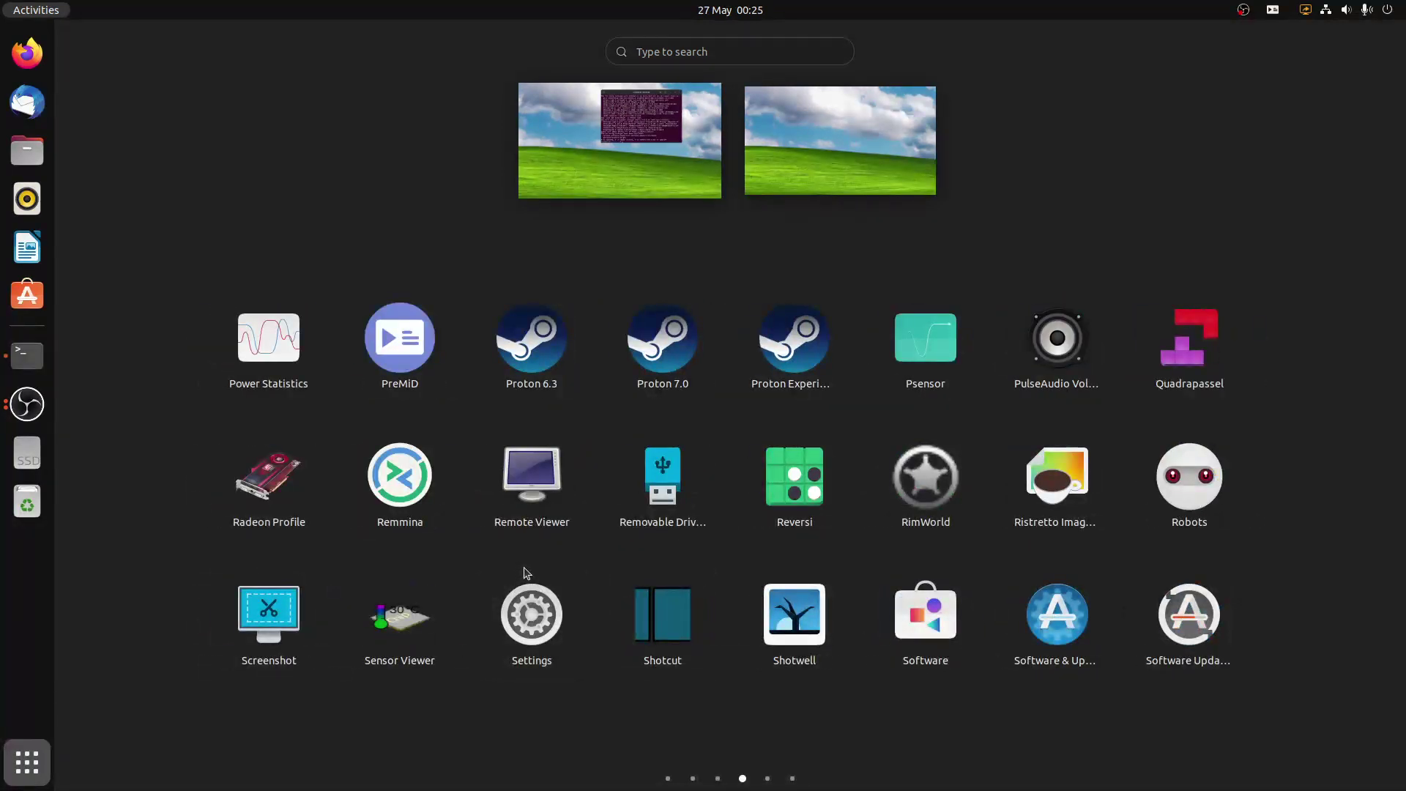
{"action": "scroll", "coordinate": [529, 567], "scroll_direction": "down", "scroll_amount": 1}
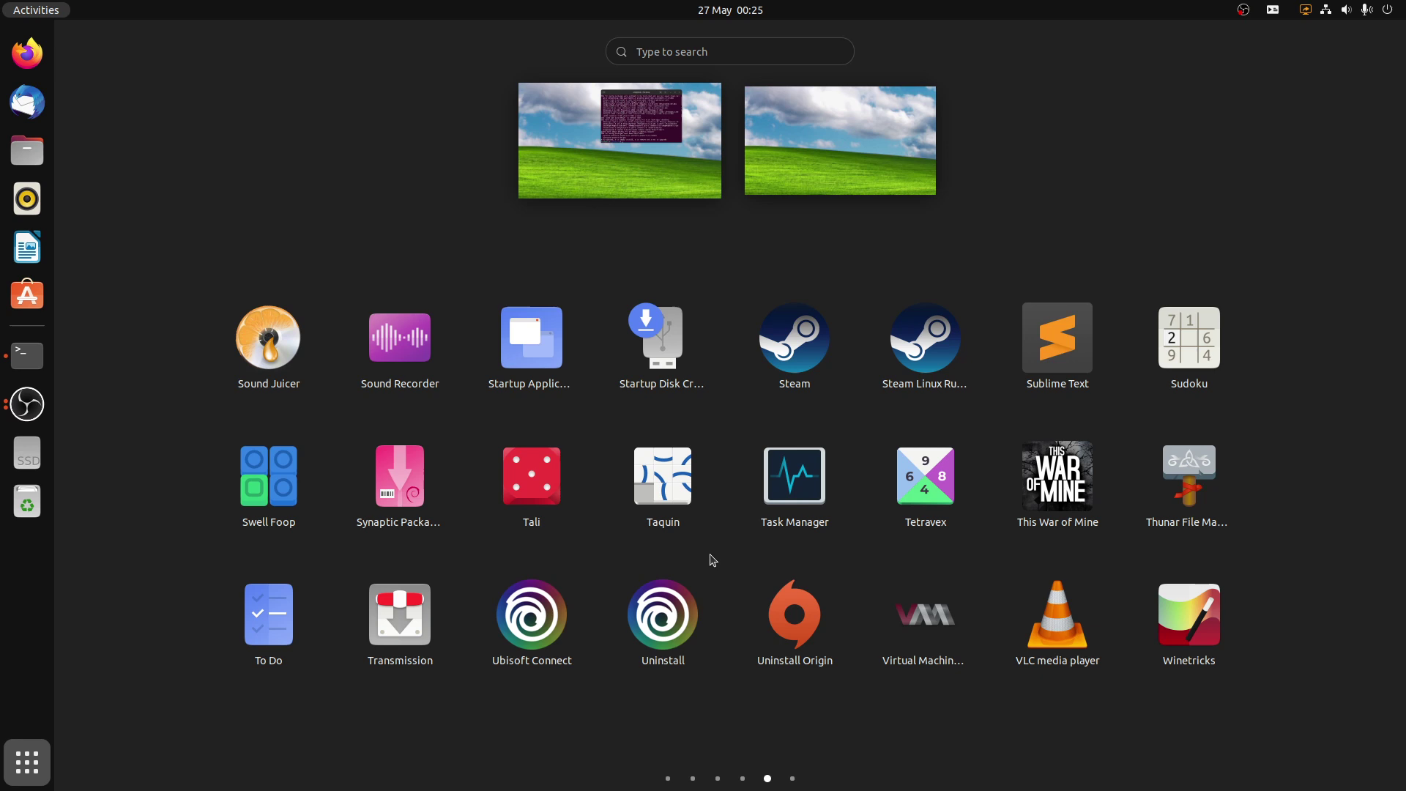
{"action": "scroll", "coordinate": [713, 558], "scroll_direction": "down", "scroll_amount": 1}
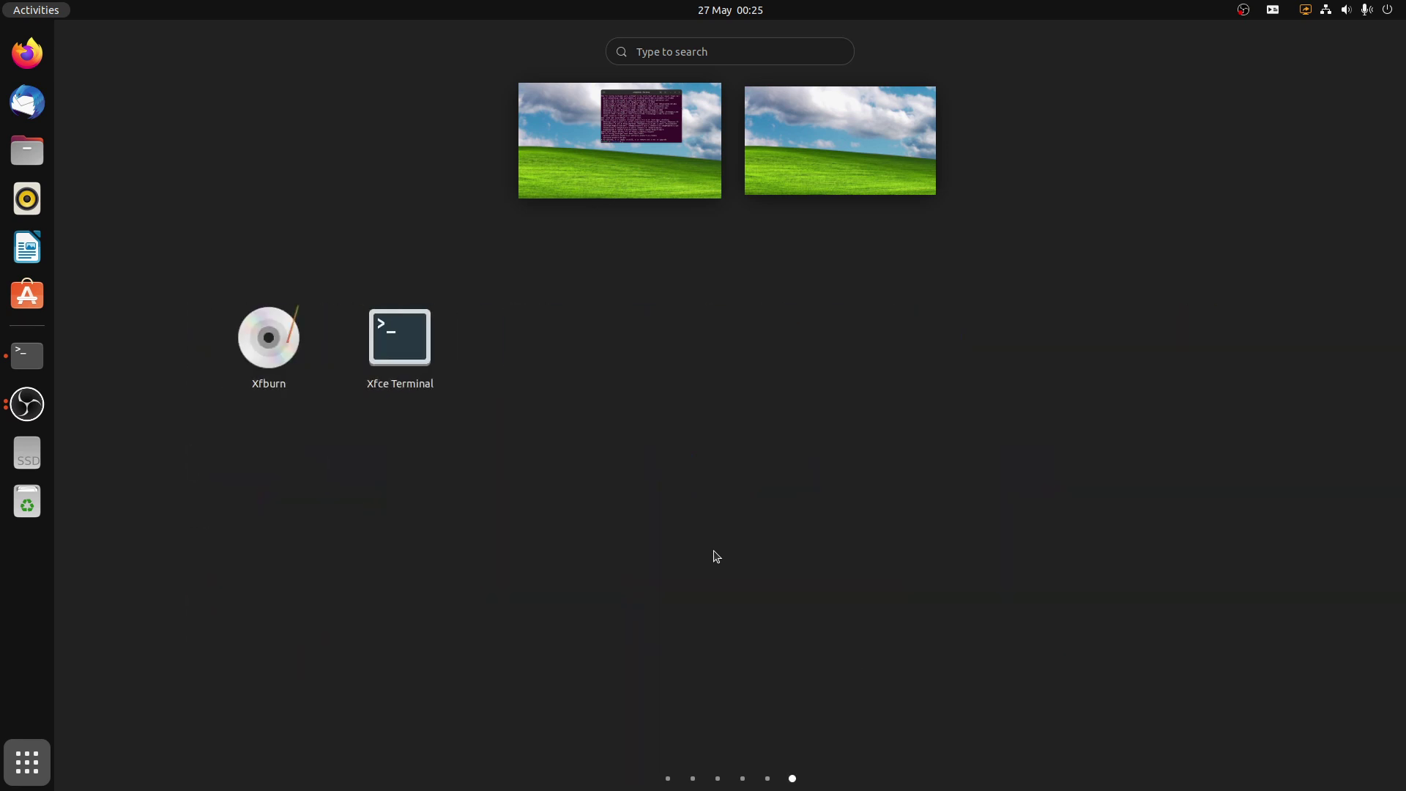
{"action": "scroll", "coordinate": [716, 556], "scroll_direction": "up", "scroll_amount": 1}
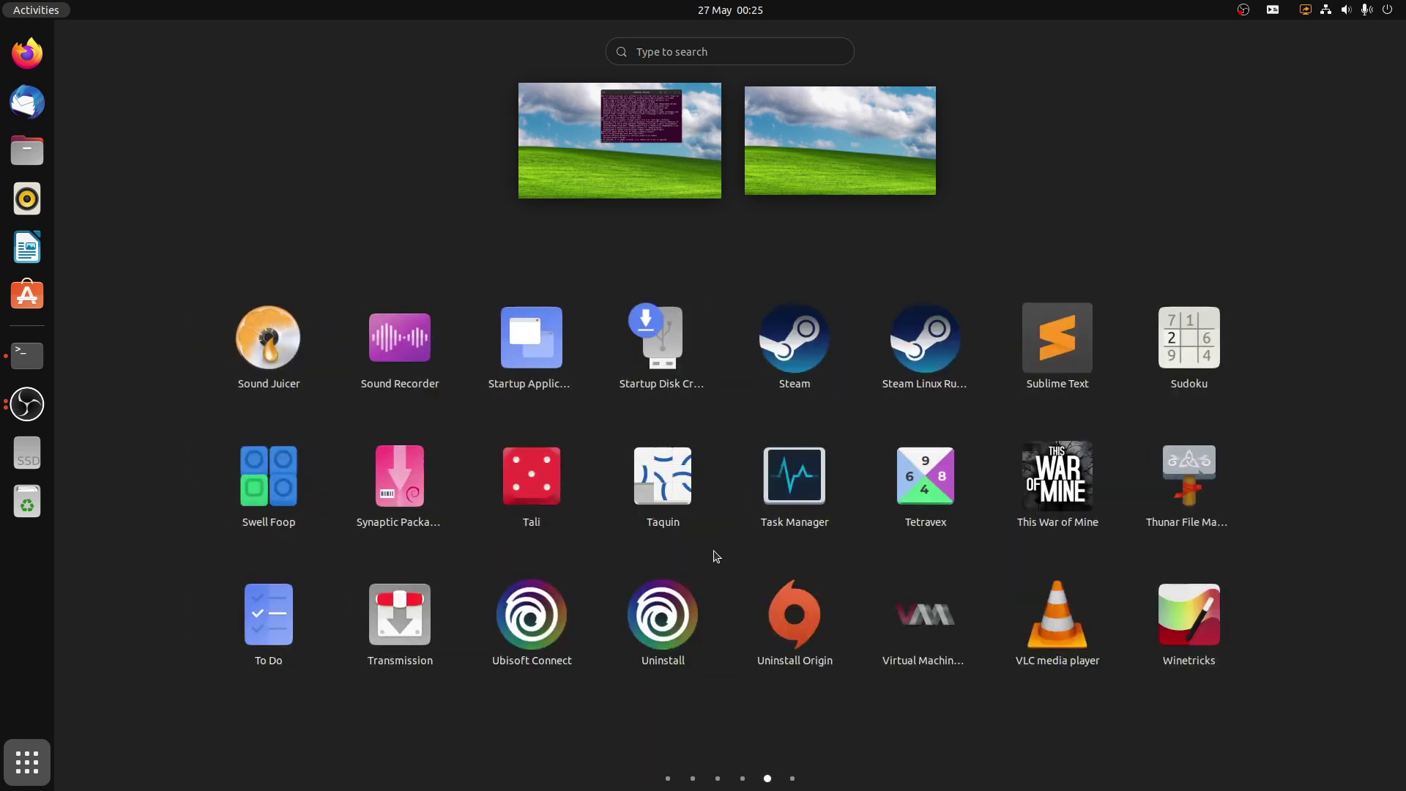
Step: Search 'news' to launch NewsFlash and read WineHQ's 'Wine 8.9 Released' change list
{"action": "type", "text": "news"}
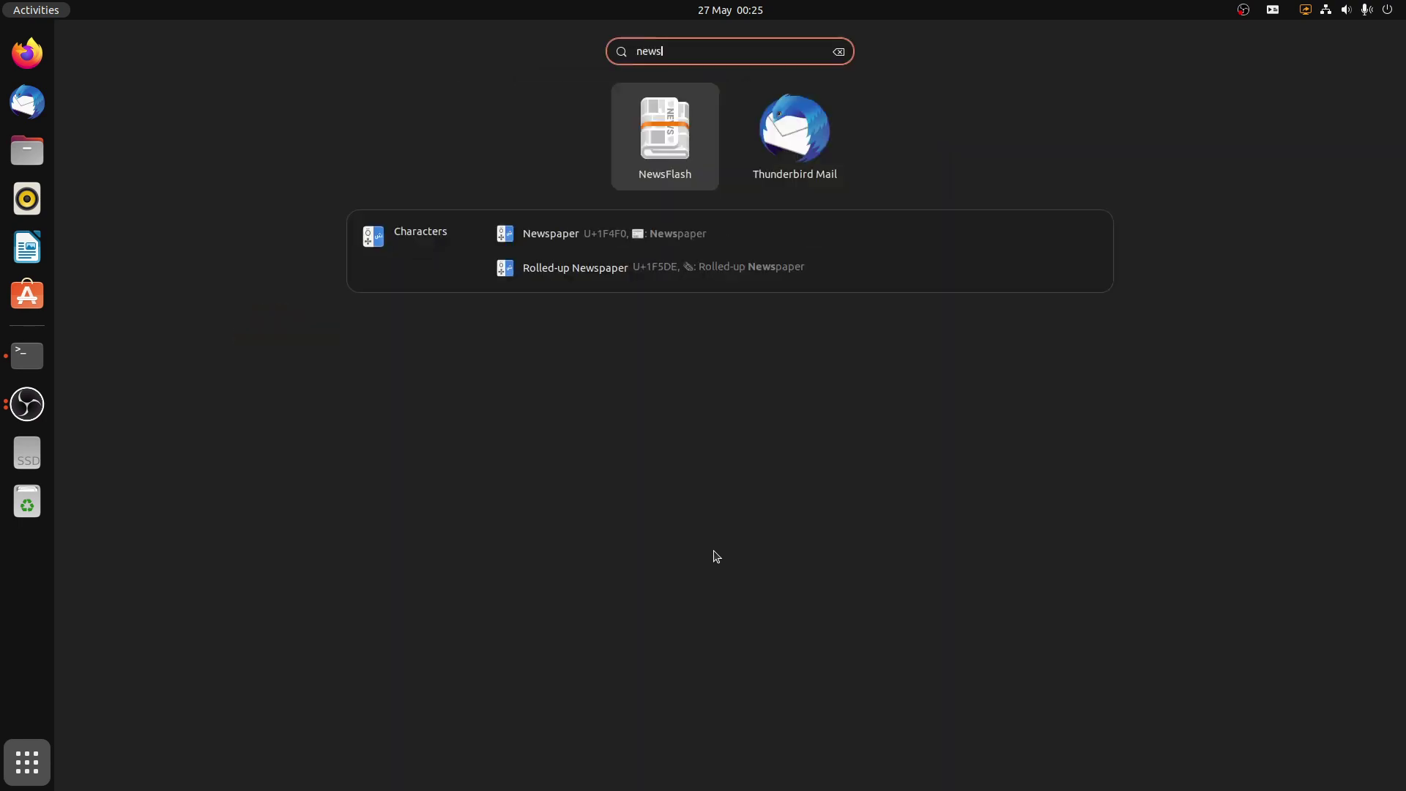
{"action": "key", "text": "Return"}
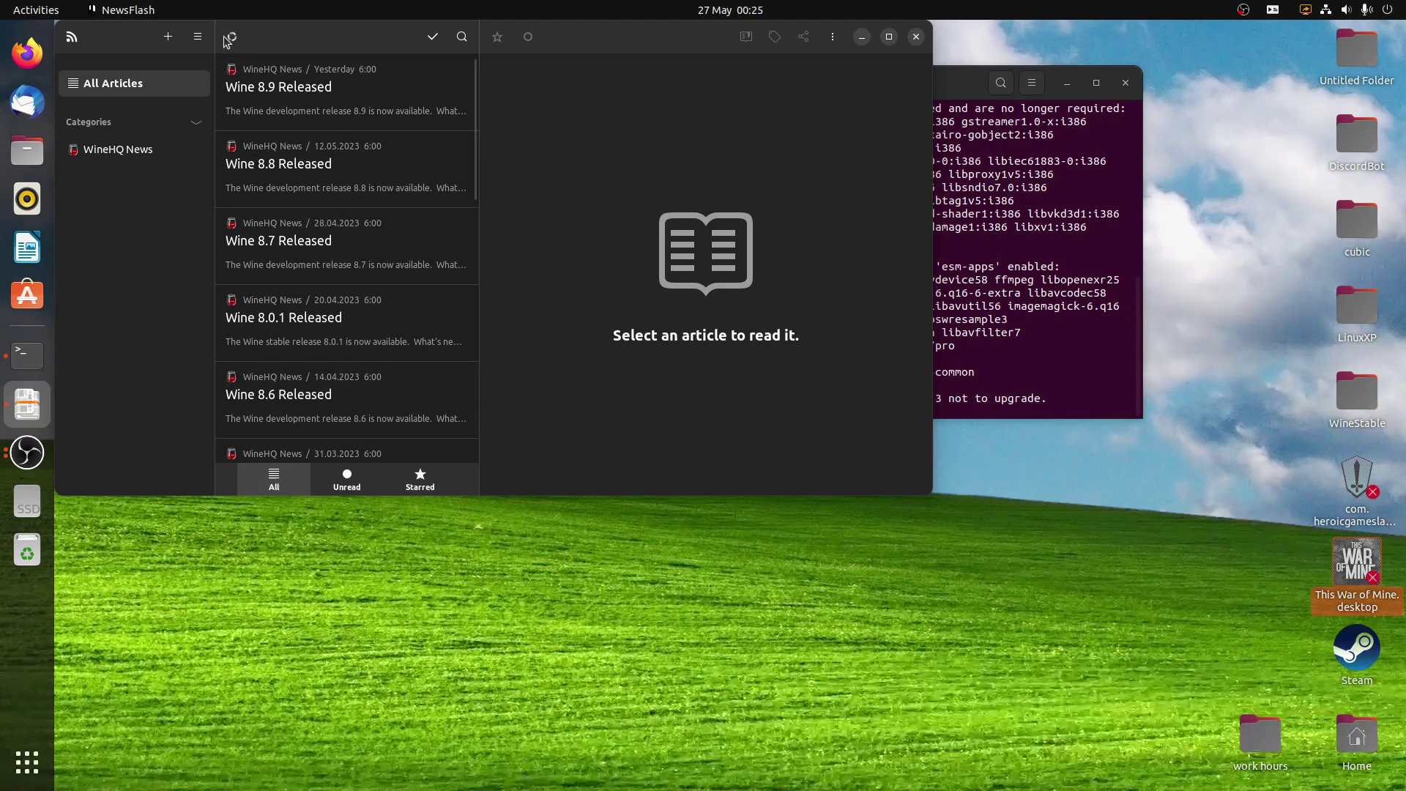
{"action": "left_click", "coordinate": [307, 107]}
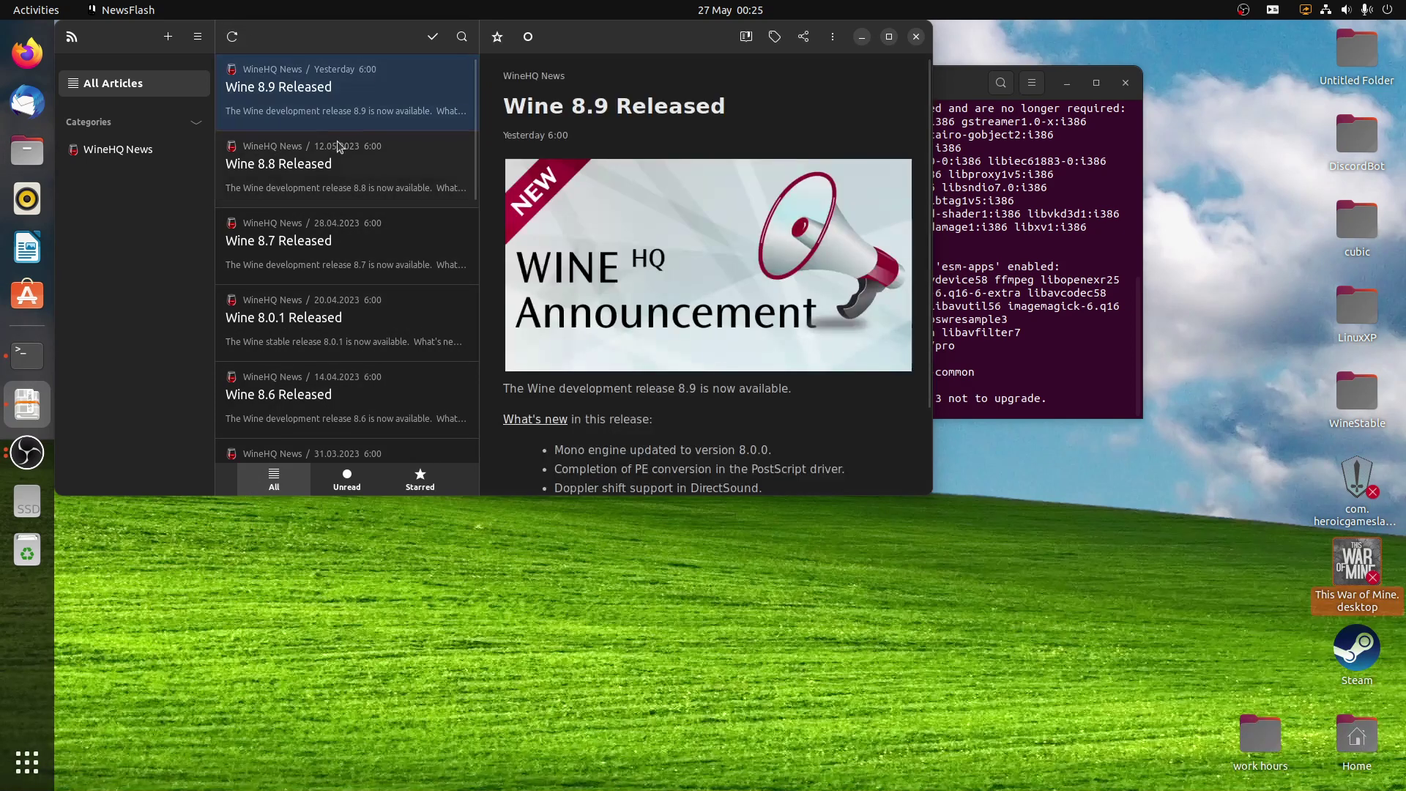
{"action": "scroll", "coordinate": [674, 256], "scroll_direction": "down", "scroll_amount": 2}
{"action": "scroll", "coordinate": [671, 260], "scroll_direction": "down", "scroll_amount": 1}
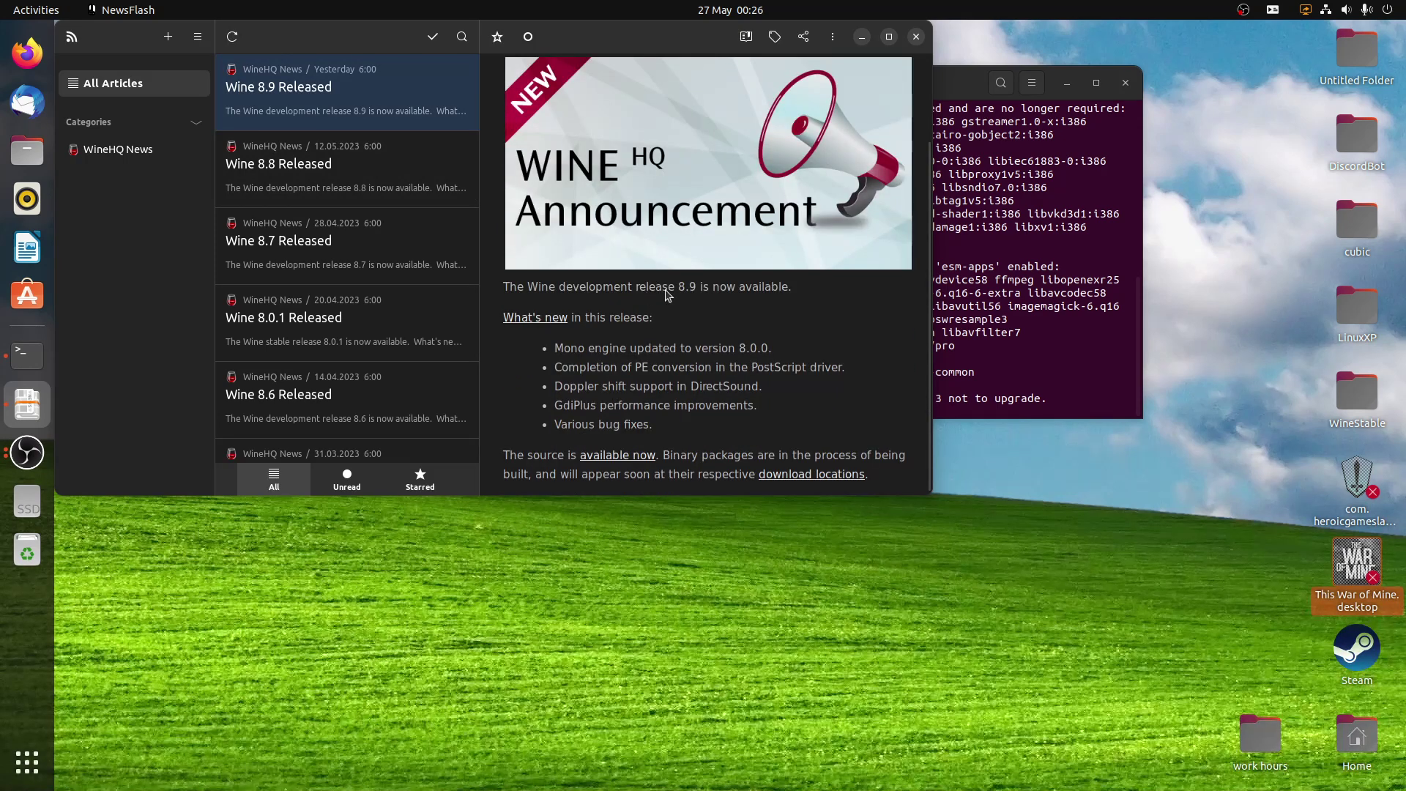
{"action": "left_click", "coordinate": [13, 364]}
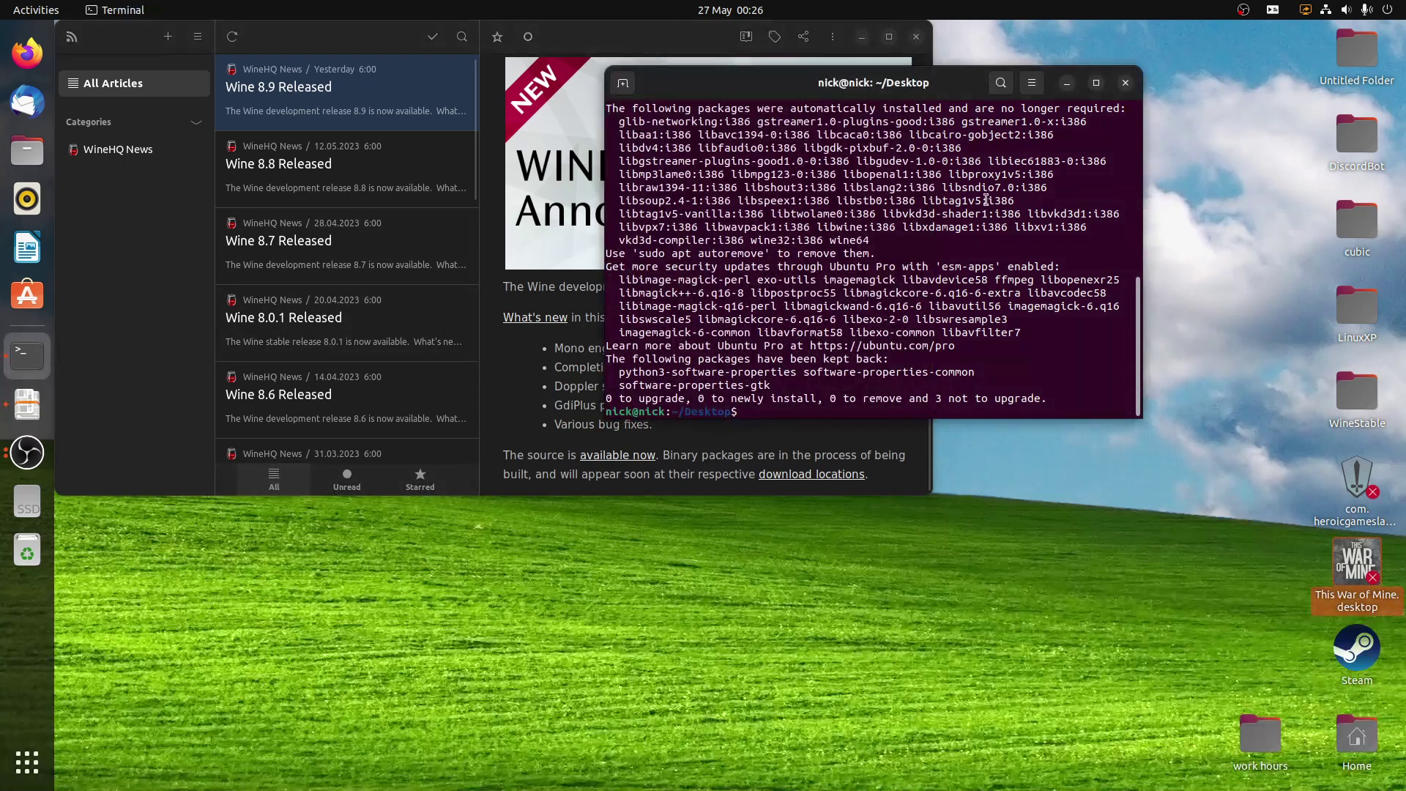
Step: Show GNOME Terminal's About dialog (version 3.44.0 for GNOME 42), then launch Firefox
{"action": "left_click", "coordinate": [1029, 87]}
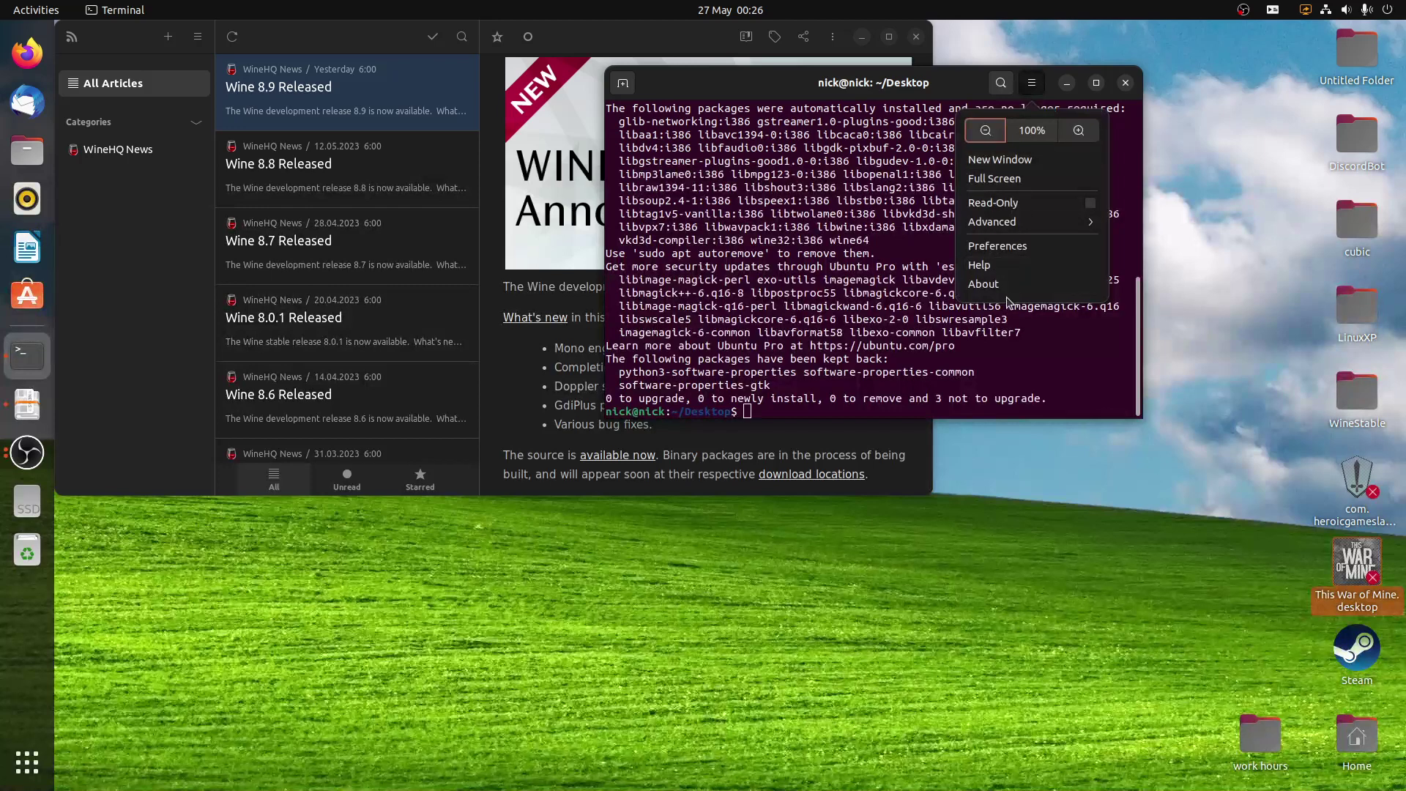
{"action": "left_click", "coordinate": [984, 284]}
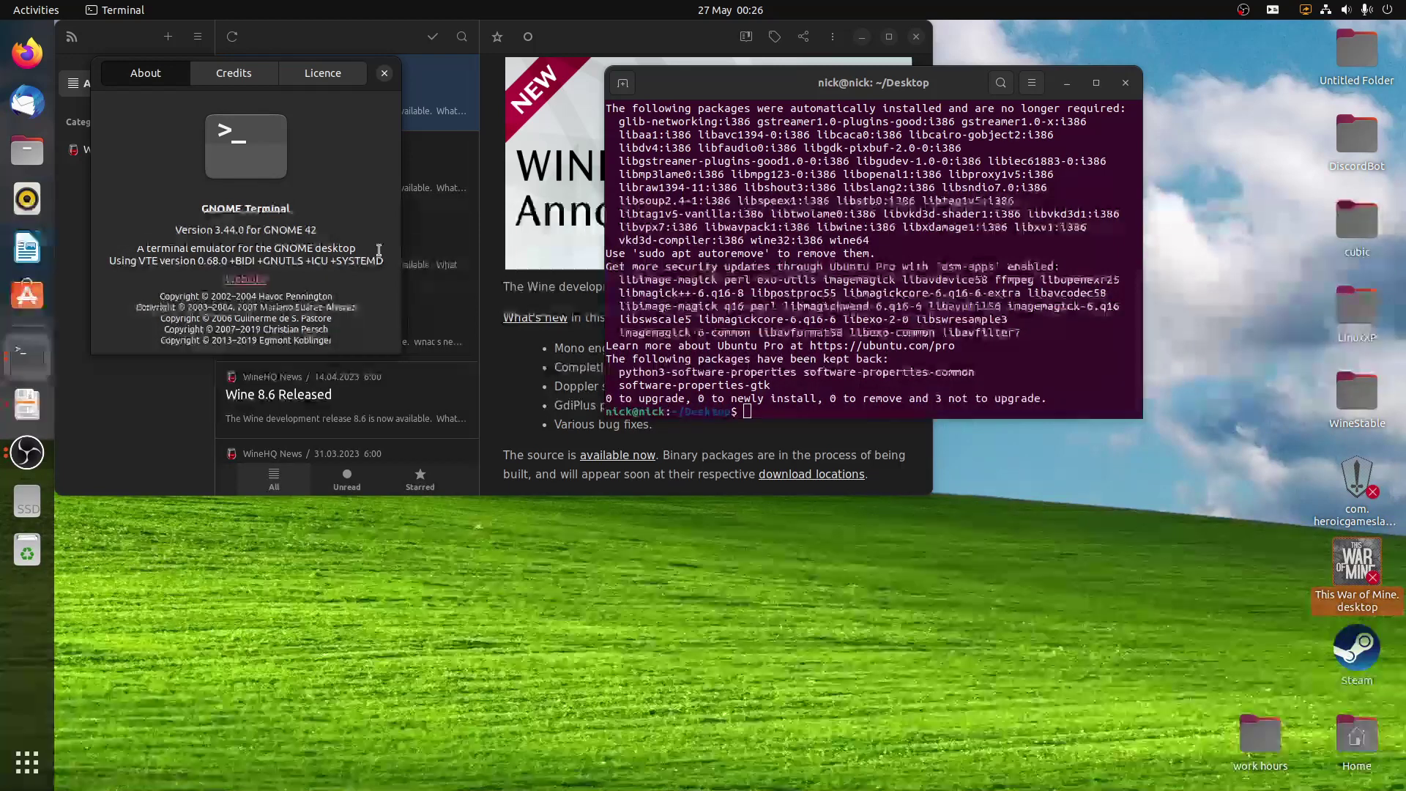
{"action": "left_click", "coordinate": [29, 50]}
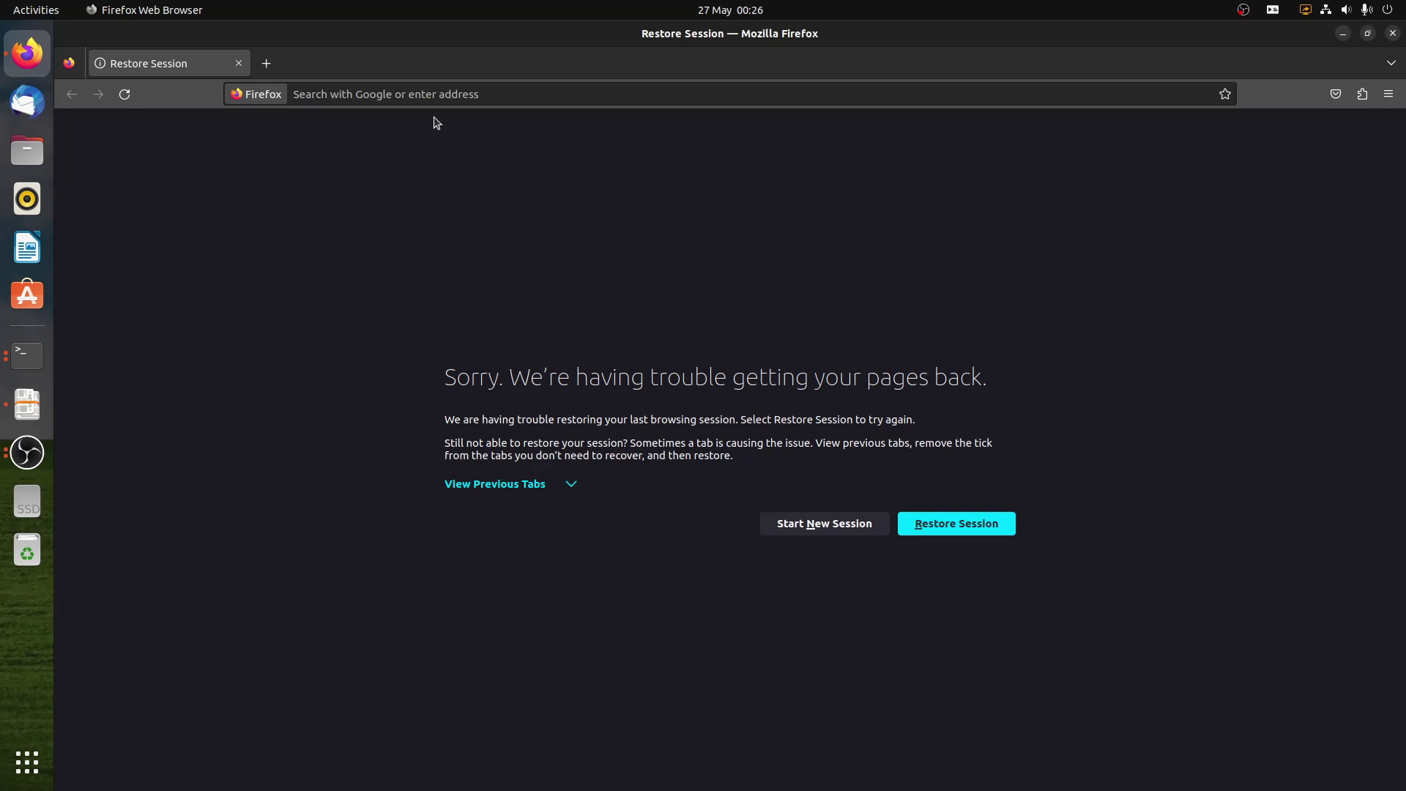
Step: Search the web for 'what is the current version of gnome'
{"action": "left_click", "coordinate": [402, 98]}
{"action": "type", "text": "w"}
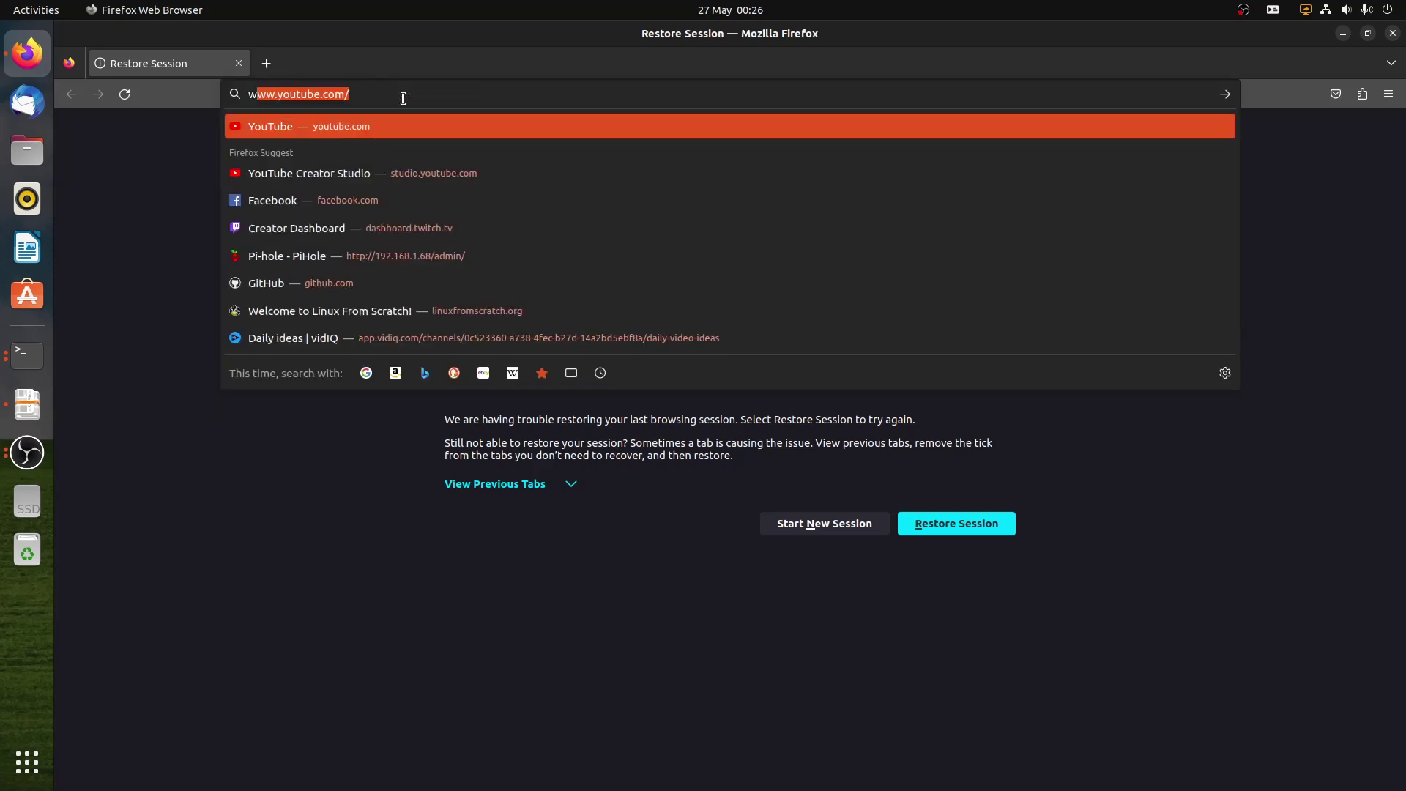
{"action": "type", "text": "hat os"}
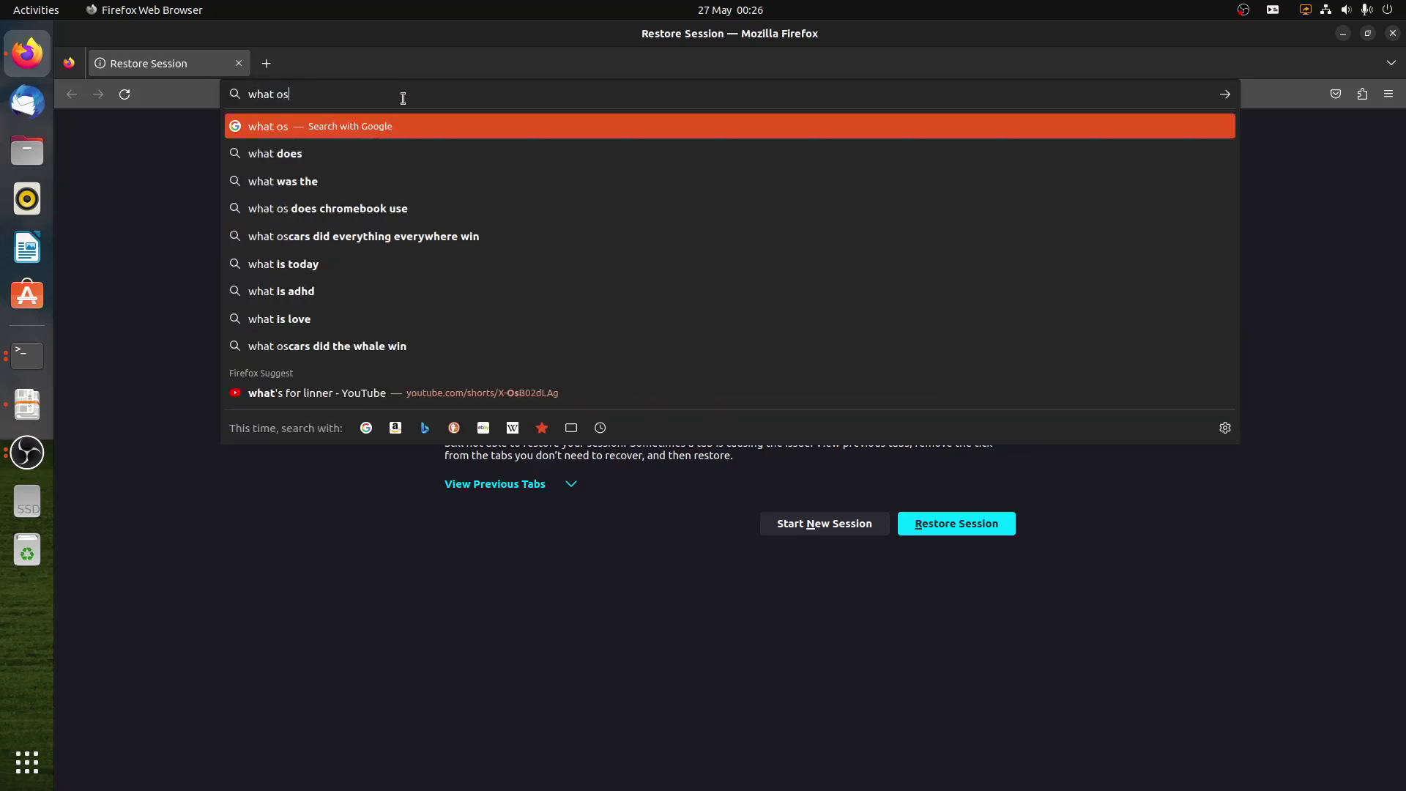
{"action": "key", "text": "BackSpace"}
{"action": "key", "text": "BackSpace"}
{"action": "key", "text": "BackSpace"}
{"action": "type", "text": "is the curre"}
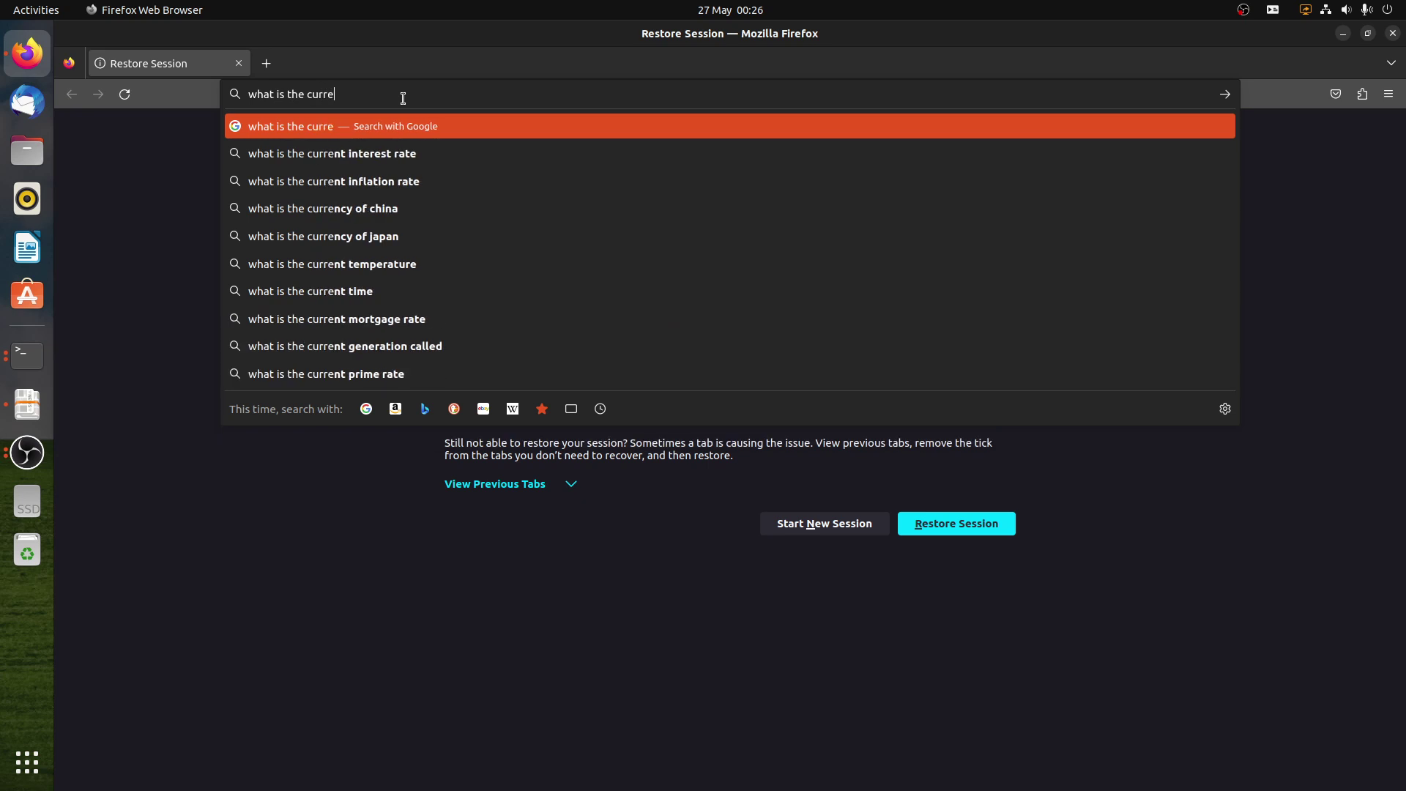
{"action": "type", "text": "nt"}
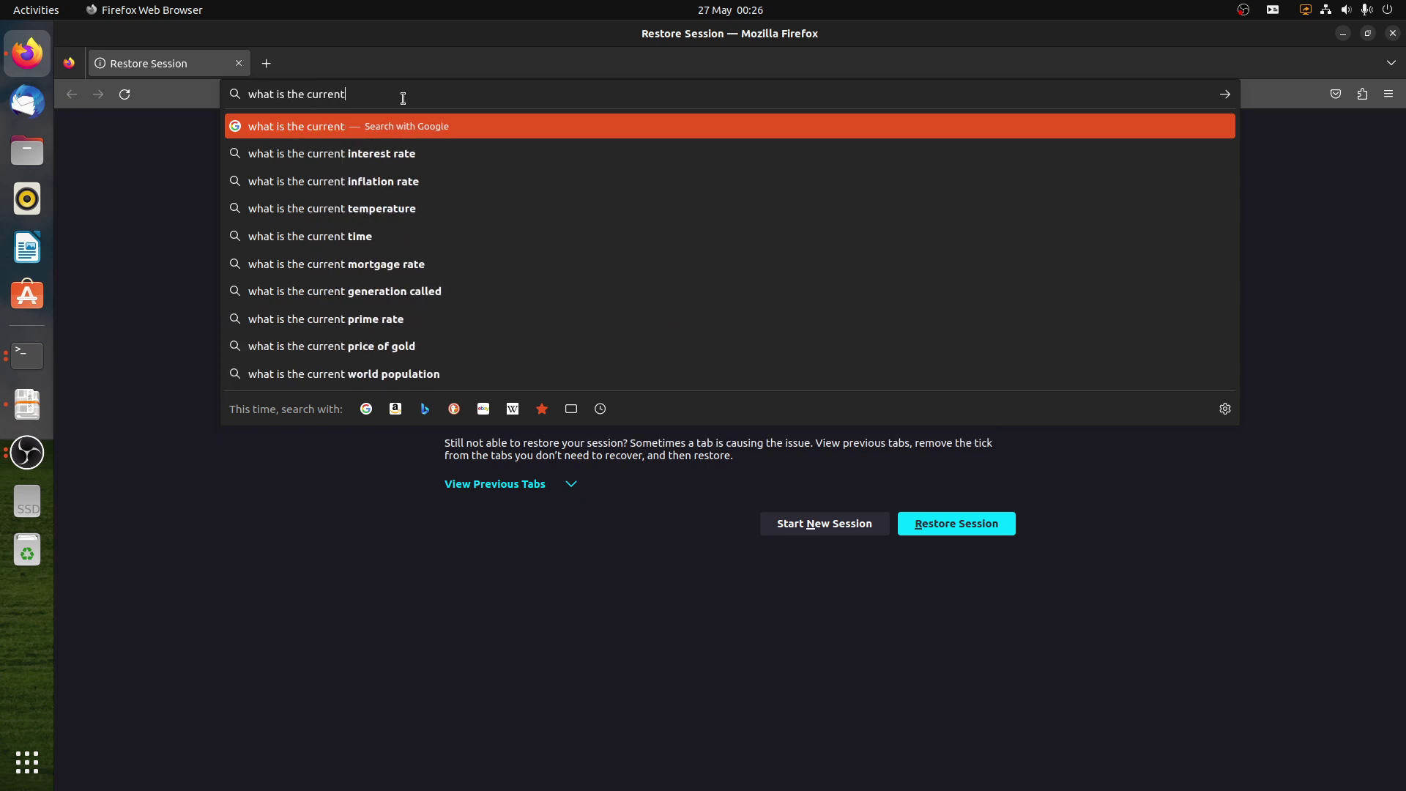
{"action": "type", "text": " version of"}
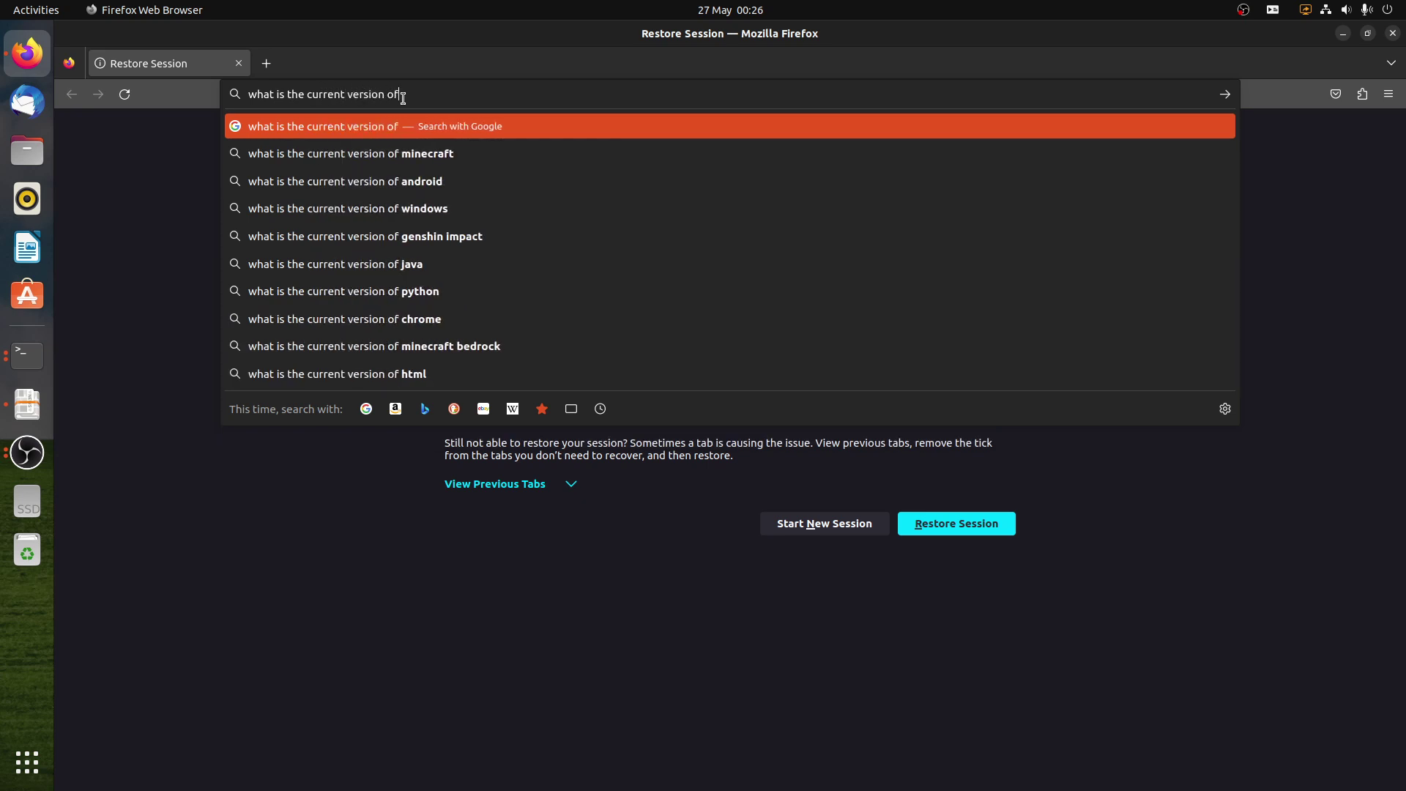
{"action": "type", "text": " gnome"}
{"action": "key", "text": "Return"}
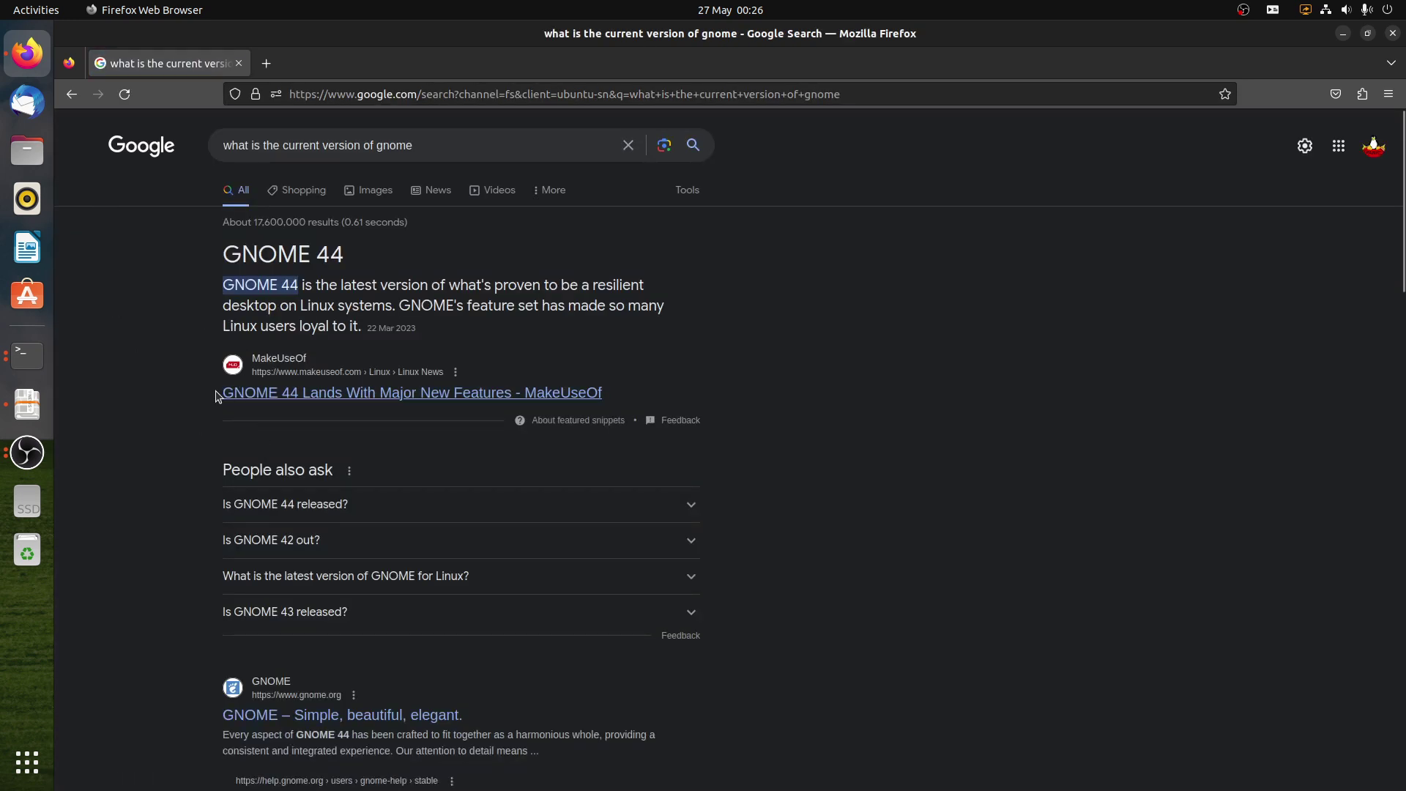
Step: Expand 'Is GNOME 44 released?' and open MakeUseOf's 'GNOME 44 Lands With Major New Features' article
{"action": "scroll", "coordinate": [195, 397], "scroll_direction": "down", "scroll_amount": 3}
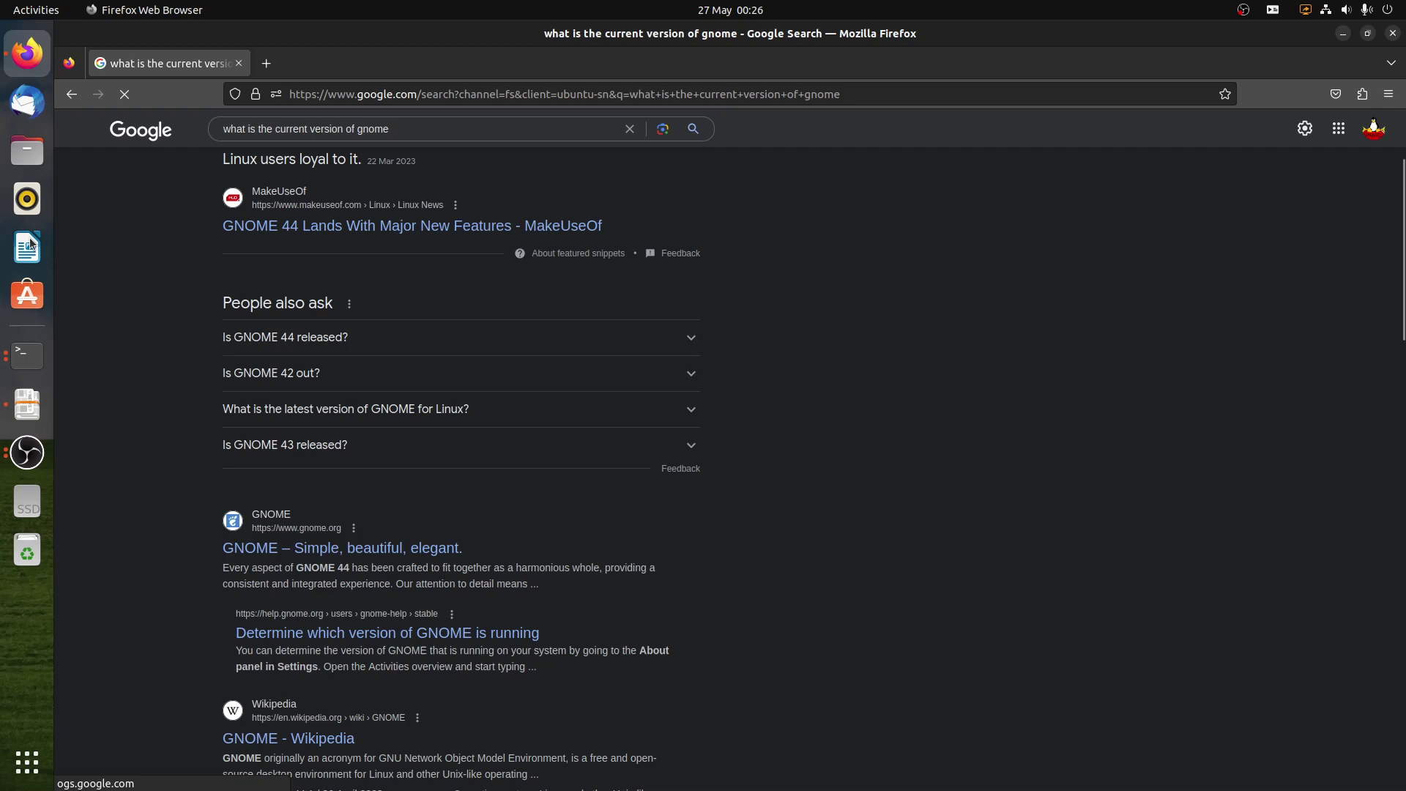
{"action": "left_click", "coordinate": [368, 336]}
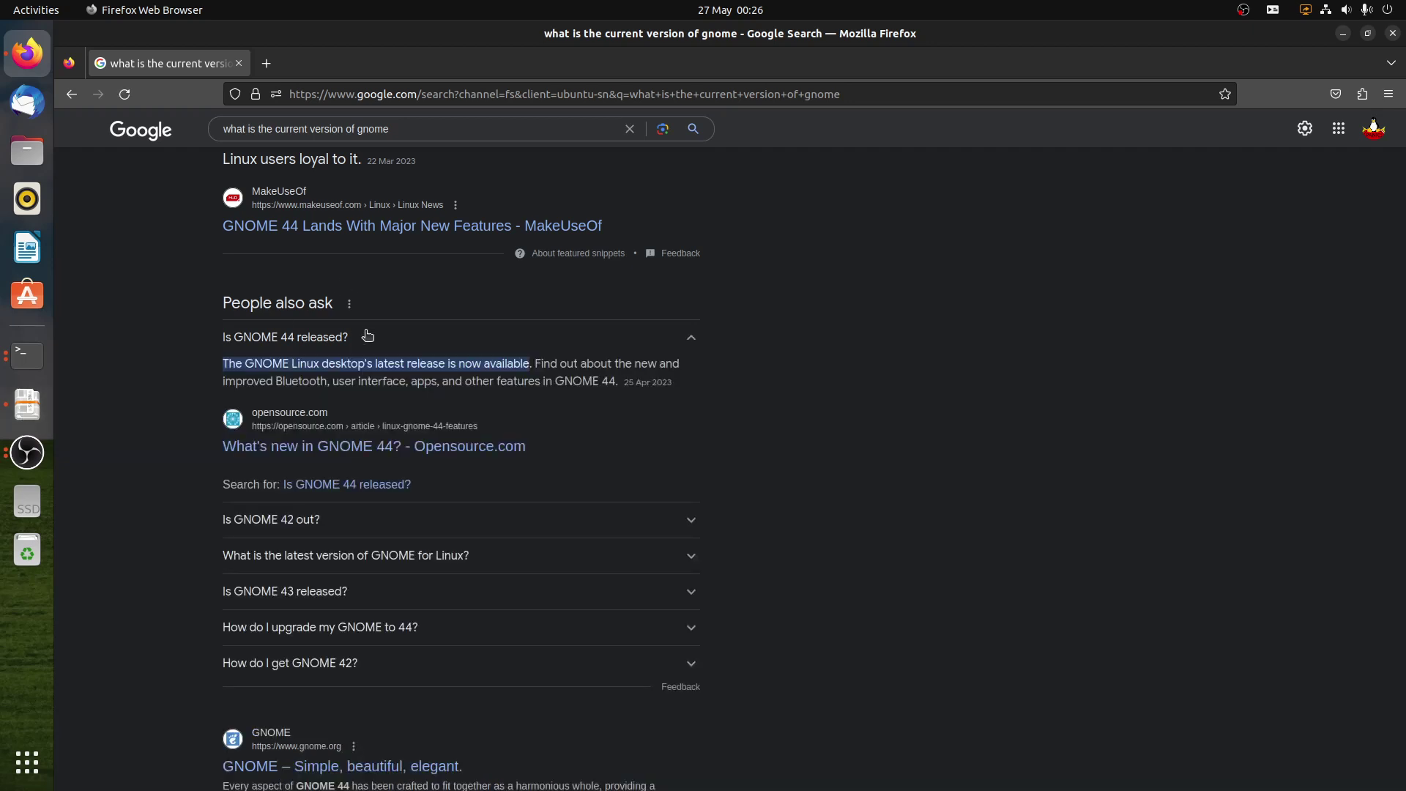
{"action": "scroll", "coordinate": [367, 336], "scroll_direction": "up", "scroll_amount": 3}
{"action": "left_click", "coordinate": [415, 387]}
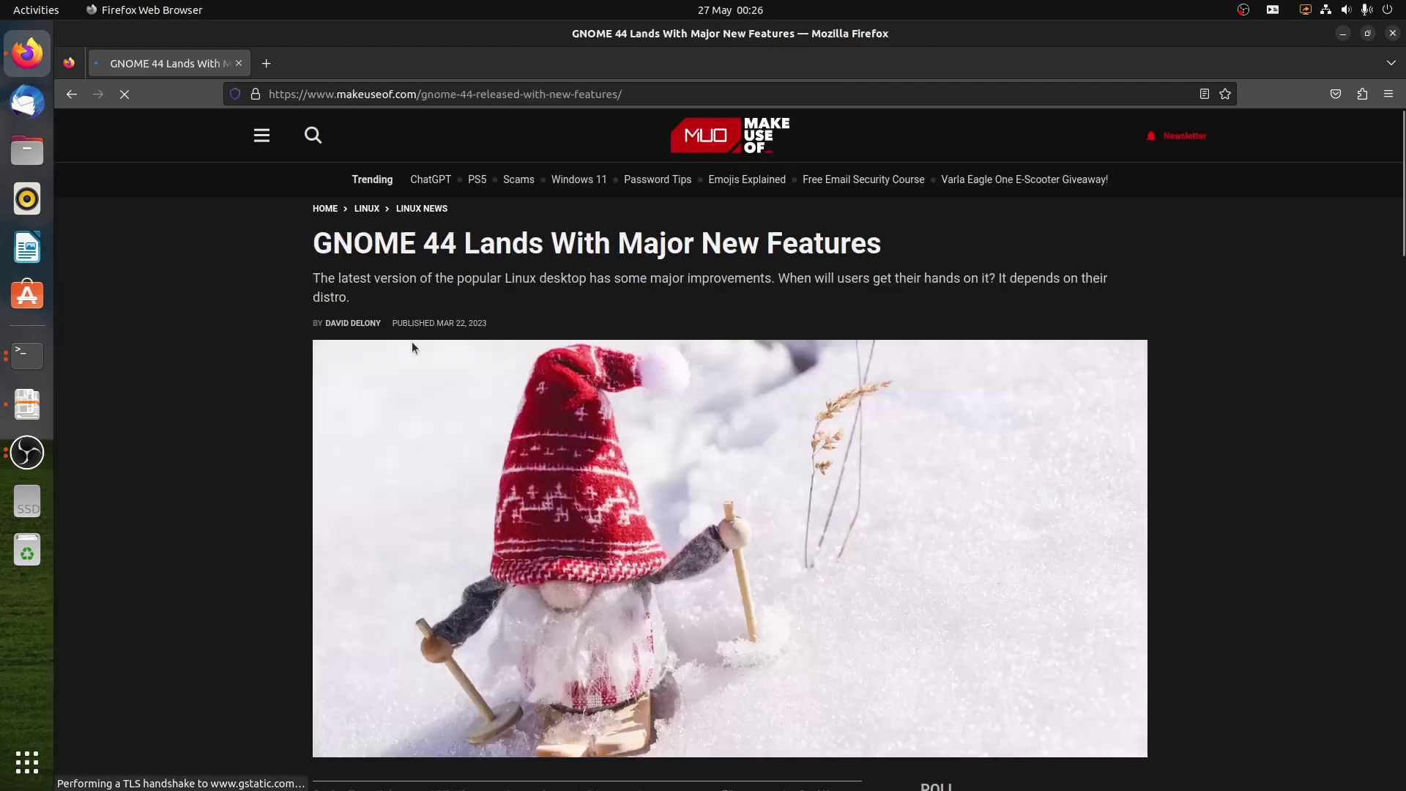
{"action": "scroll", "coordinate": [381, 336], "scroll_direction": "down", "scroll_amount": 10}
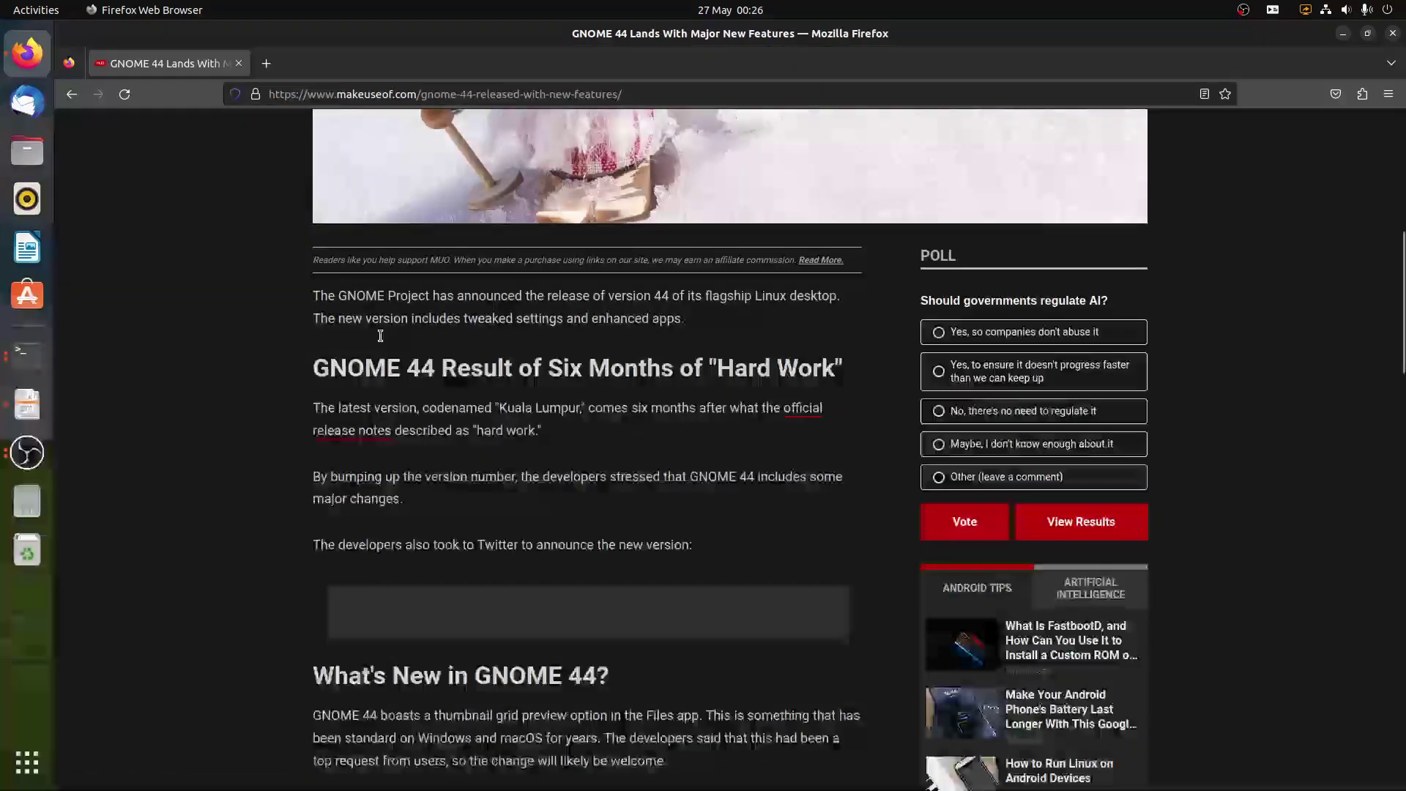
{"action": "scroll", "coordinate": [239, 385], "scroll_direction": "down", "scroll_amount": 9}
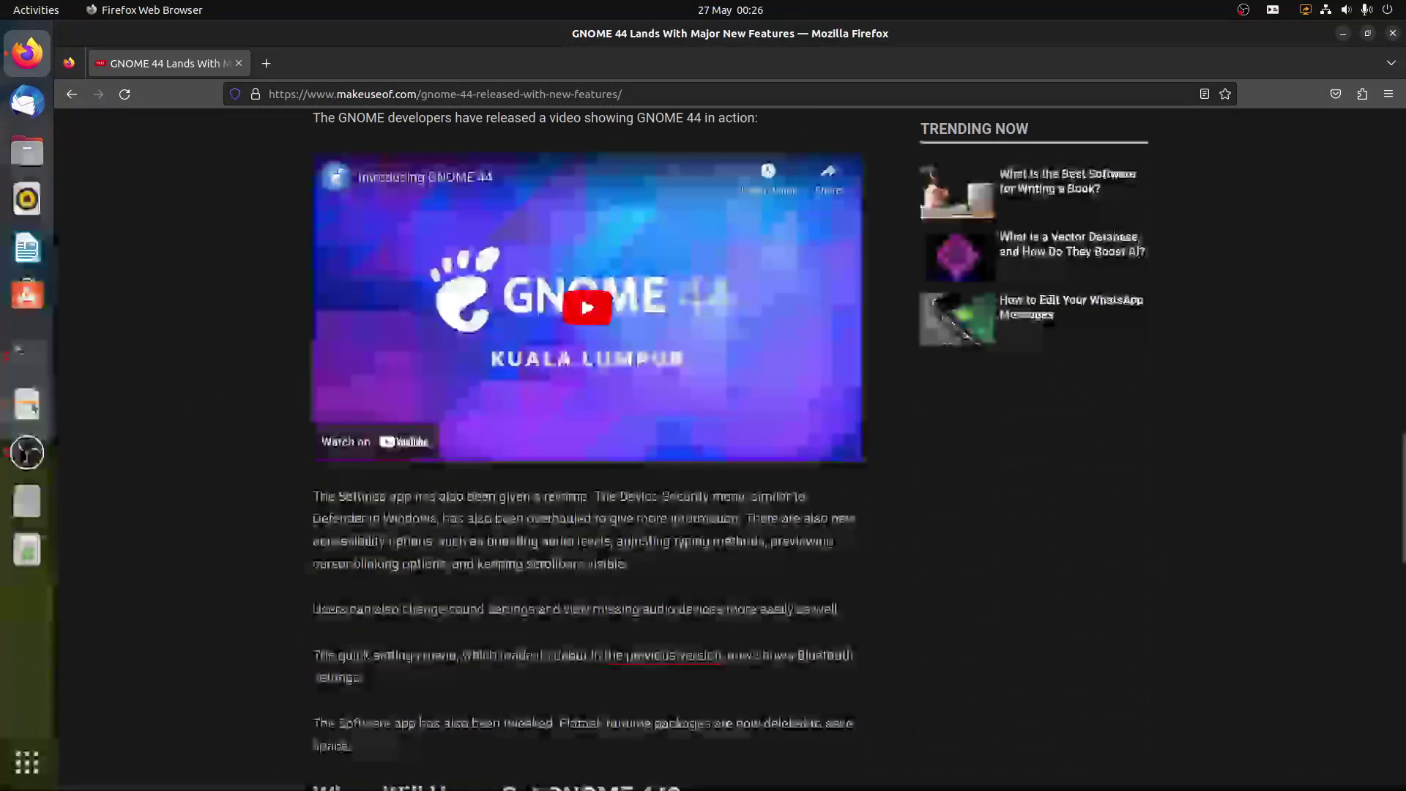
Step: View NewsFlash's article actions menu without choosing one, then return to Firefox
{"action": "left_click", "coordinate": [30, 412]}
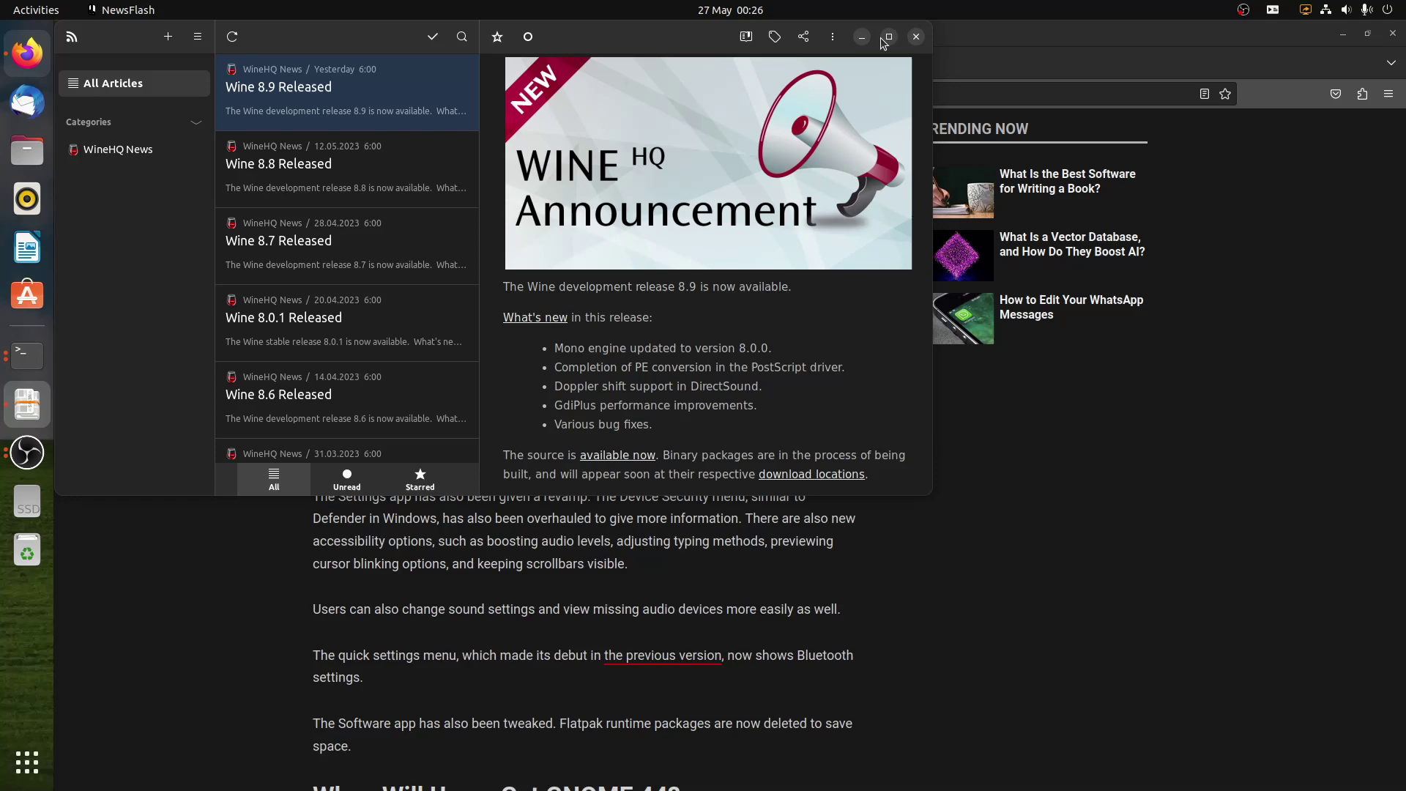
{"action": "left_click", "coordinate": [832, 38]}
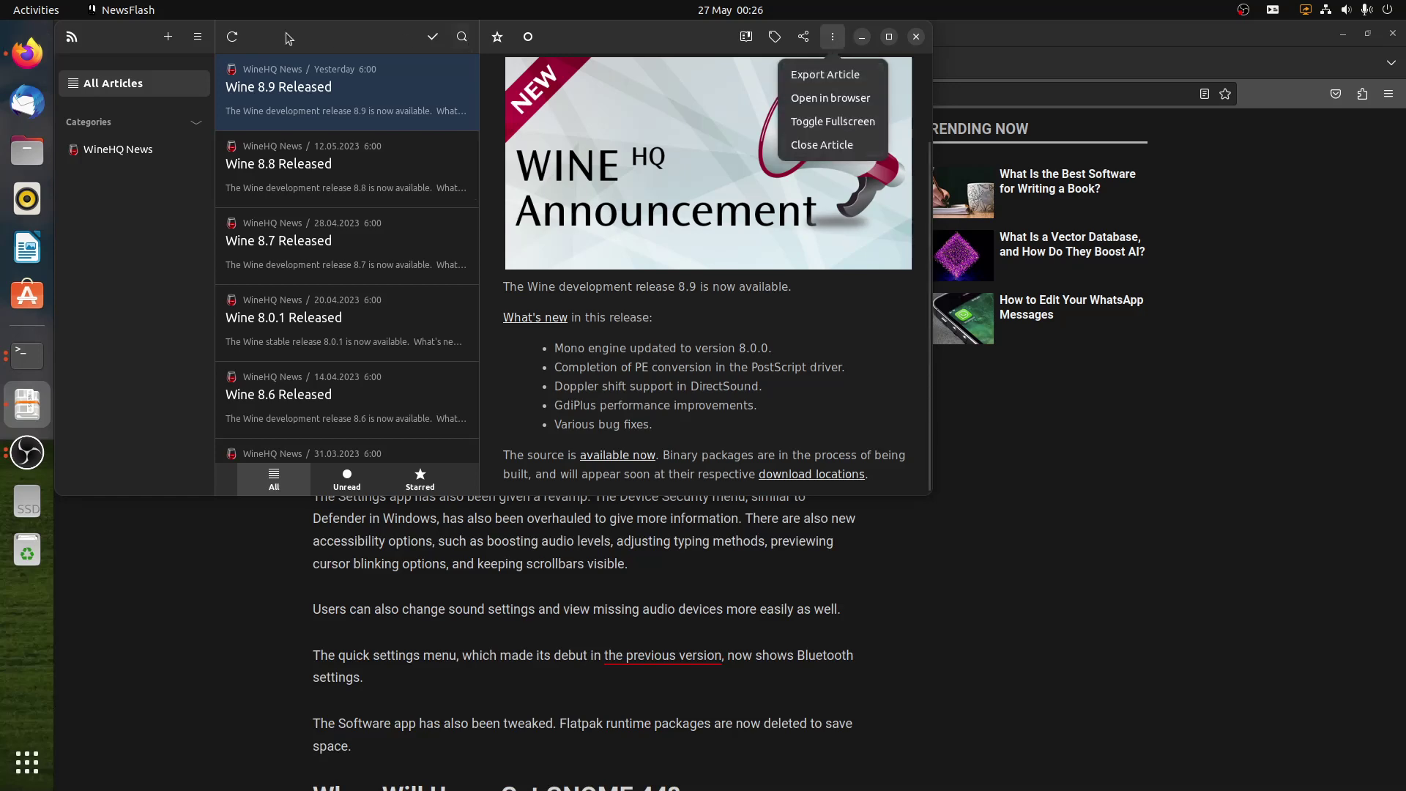
{"action": "left_click", "coordinate": [216, 41]}
{"action": "left_click", "coordinate": [1355, 40]}
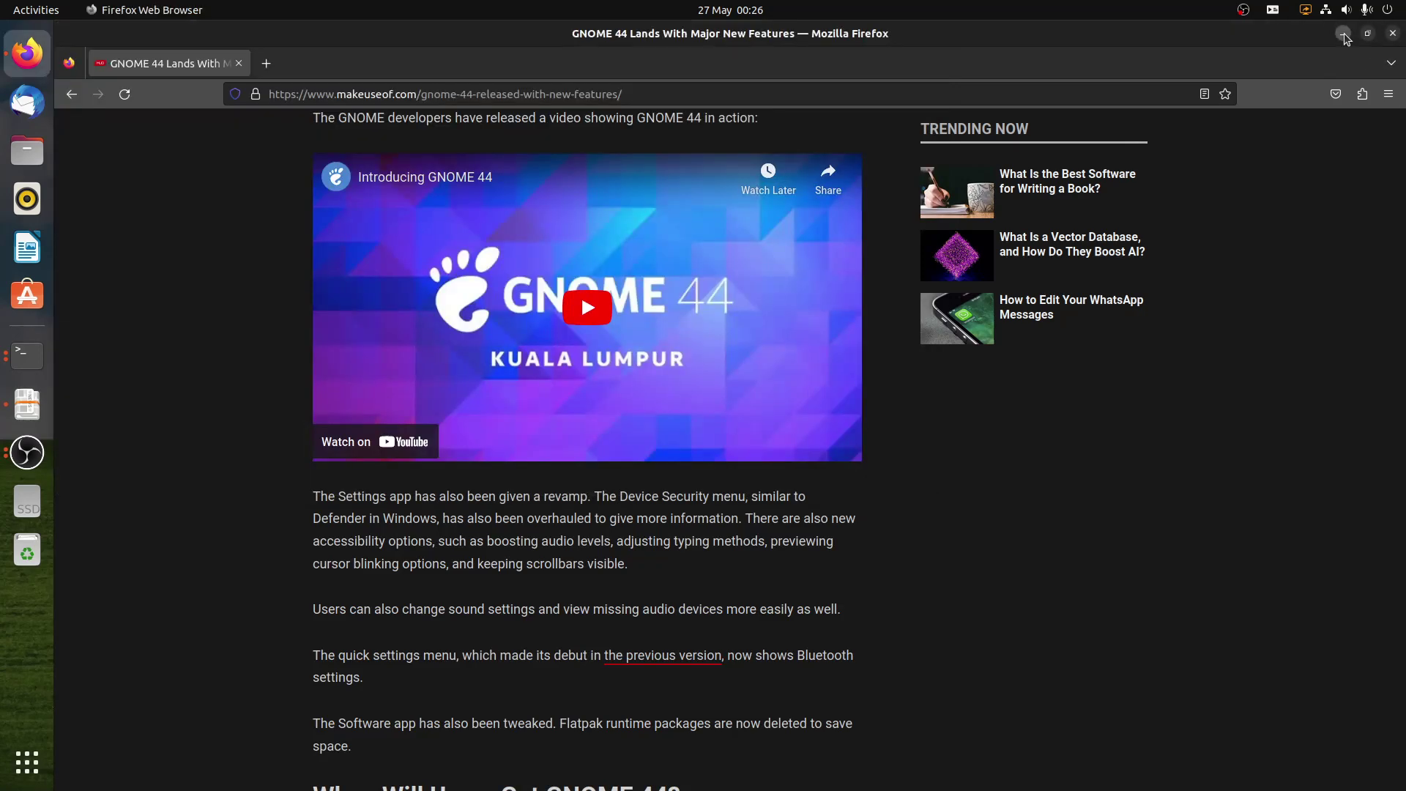
Step: Minimise Firefox so NewsFlash's Wine 8.9 article shows again
{"action": "left_click", "coordinate": [1342, 34]}
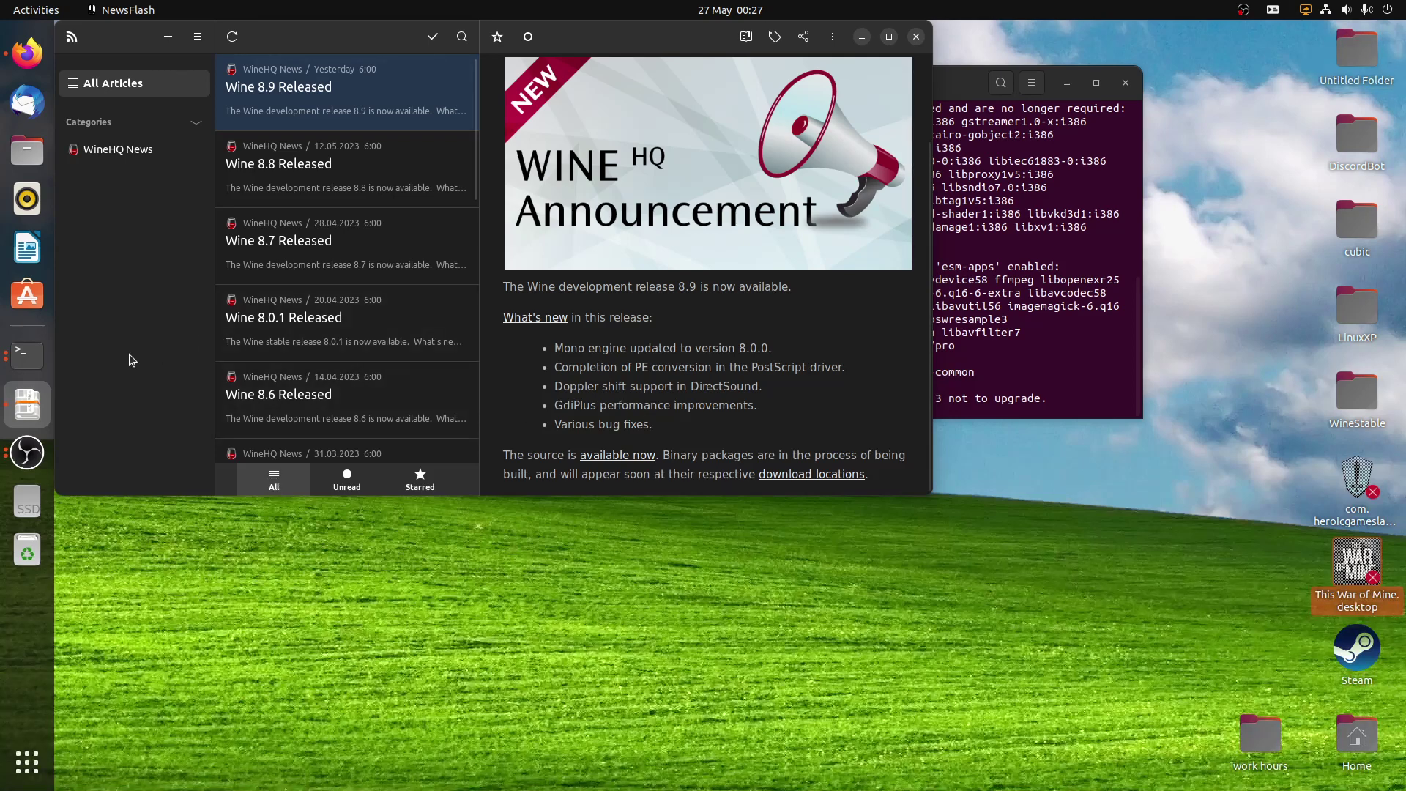
Step: Close NewsFlash and minimise OBS Studio, leaving the Terminal and its About dialog on screen
{"action": "left_click", "coordinate": [915, 36]}
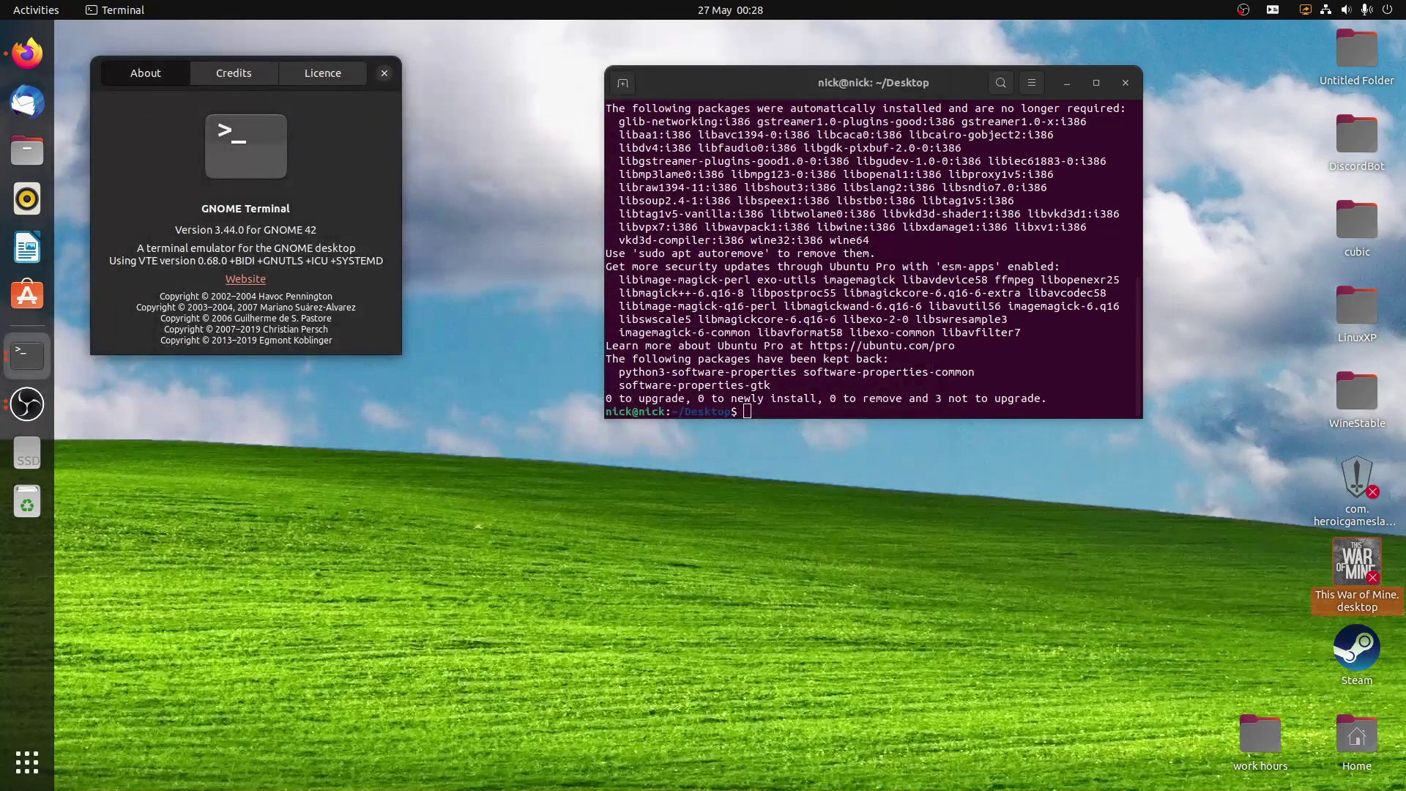
{"action": "key", "text": "alt+Tab"}
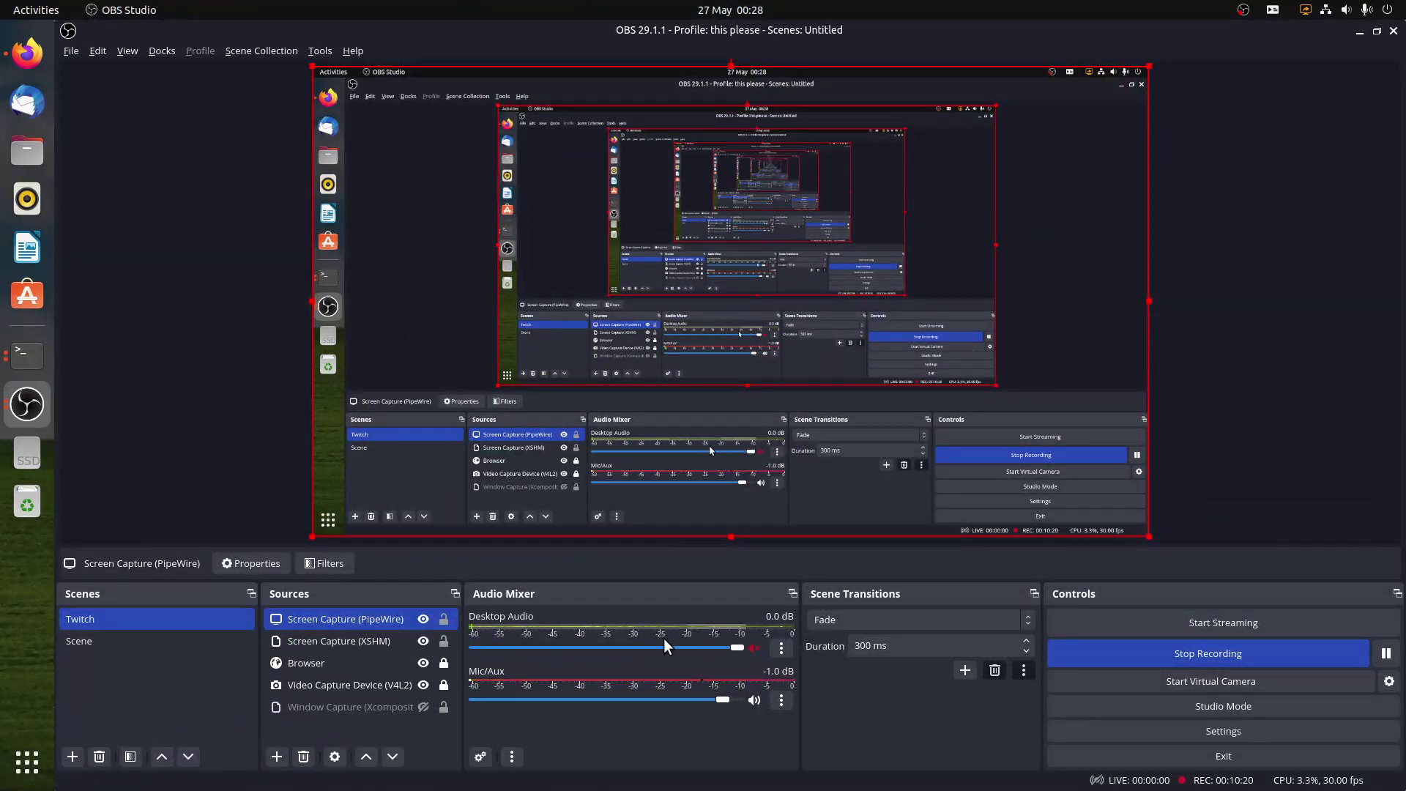
{"action": "left_click", "coordinate": [1359, 30]}
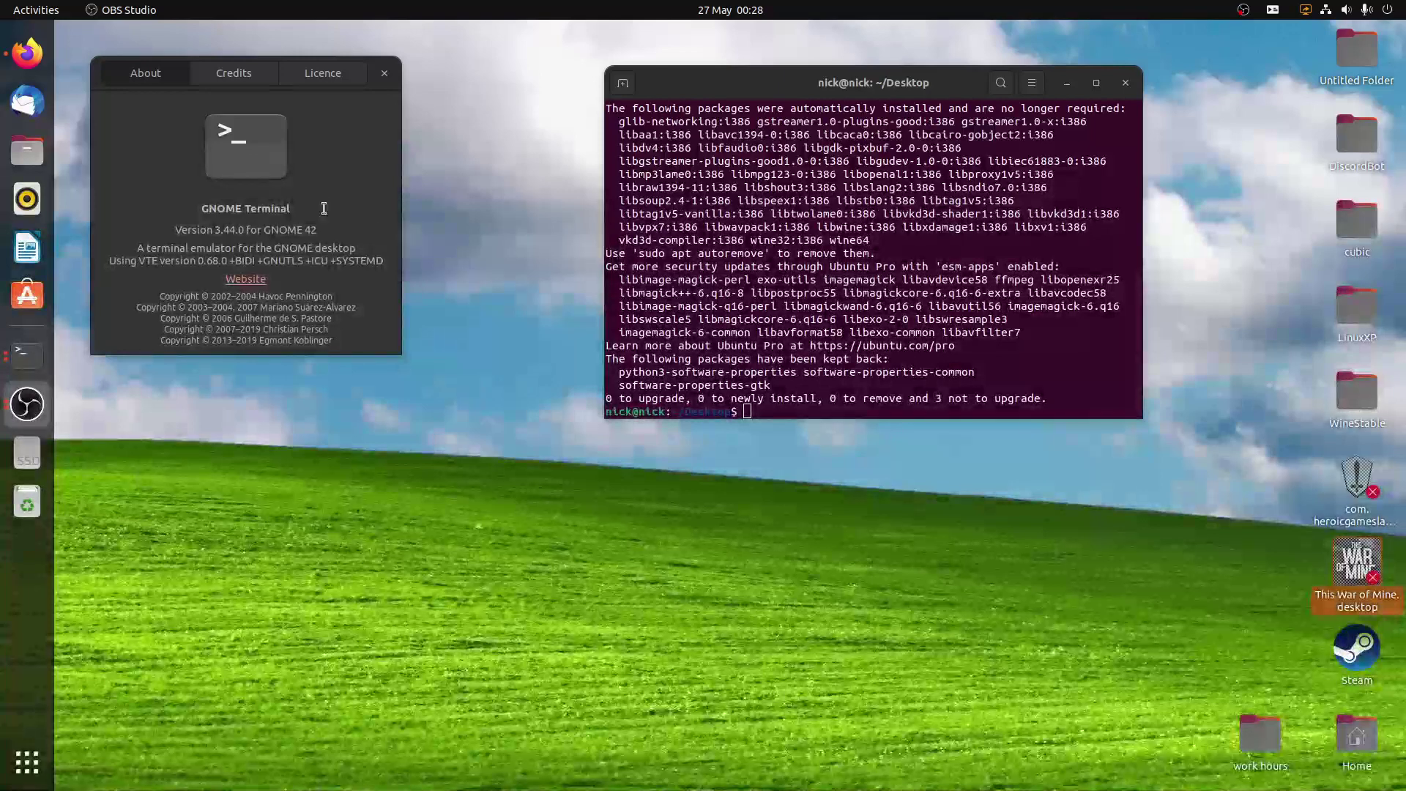
{"action": "left_click", "coordinate": [330, 156]}
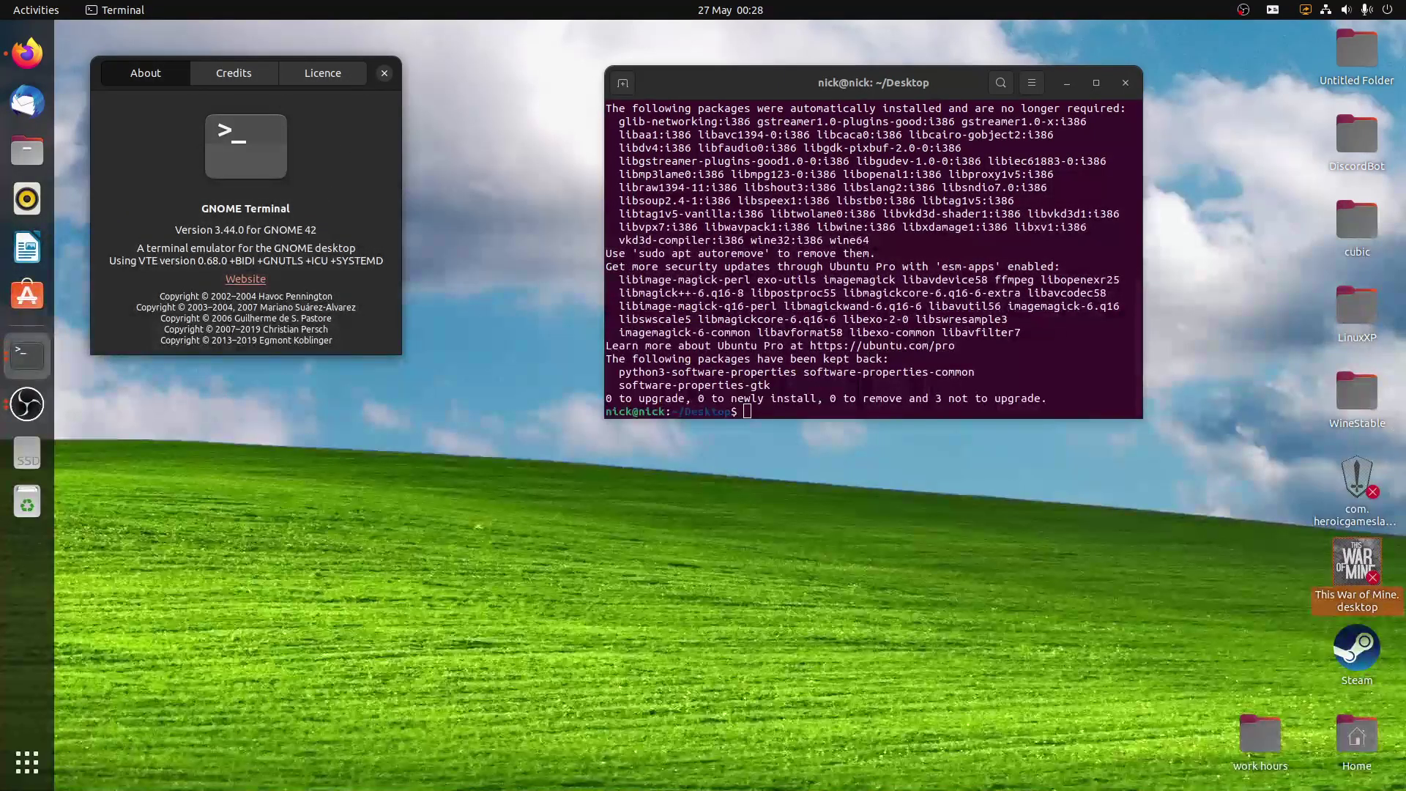
{"action": "left_click", "coordinate": [931, 593]}
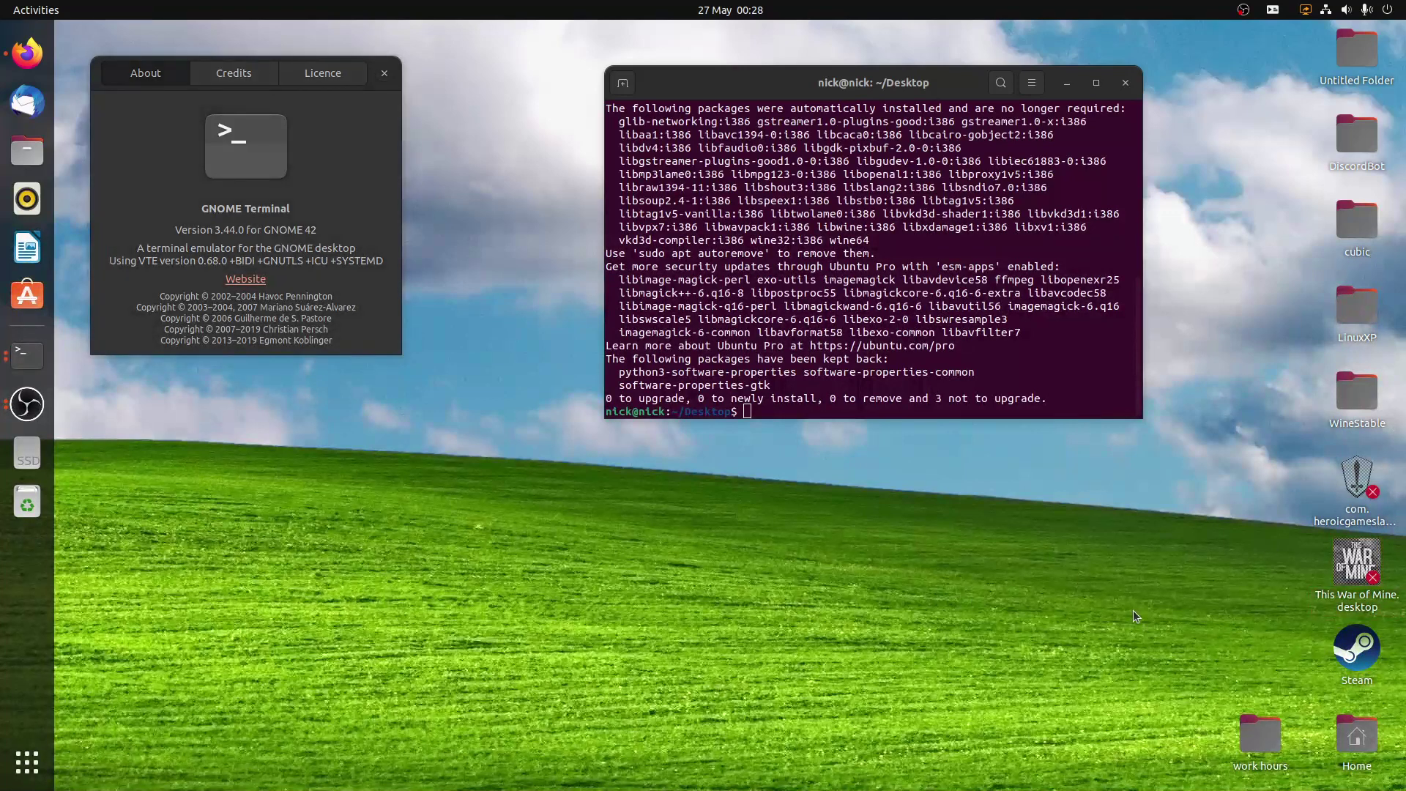